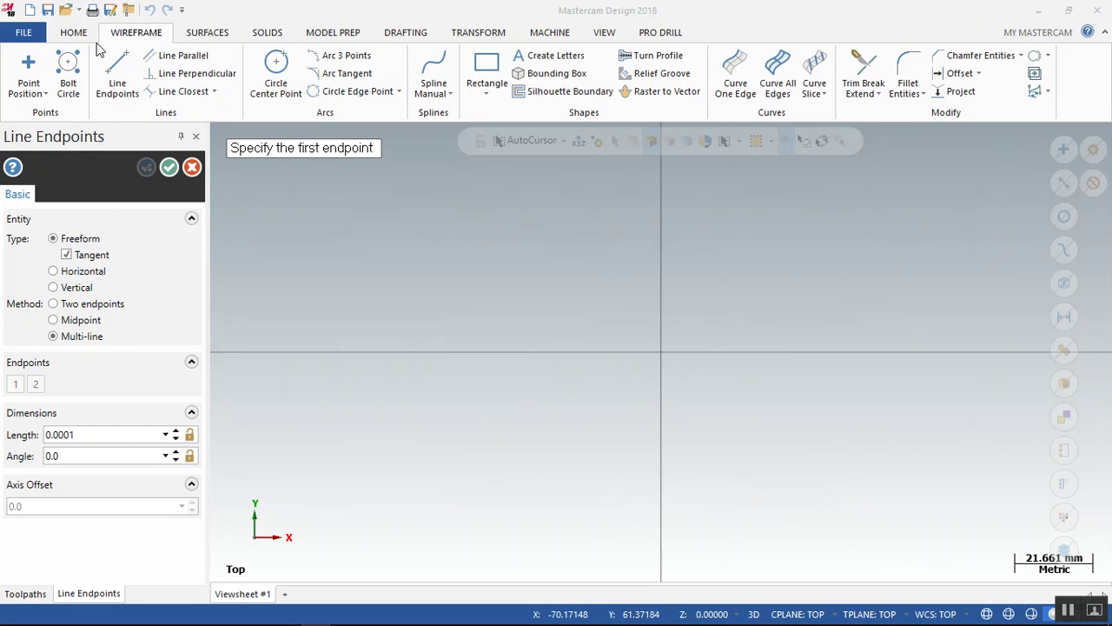
Draw the outer profile as connected lines from the origin to Y35, across to X-105 and down to Y0.
left_click(117, 71)
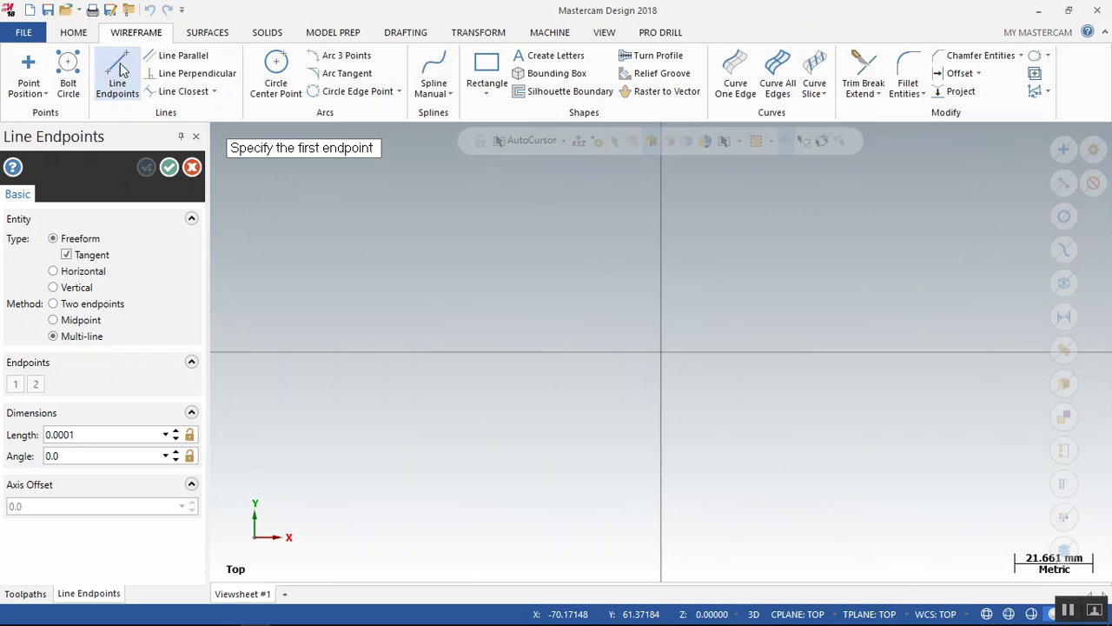
left_click(662, 354)
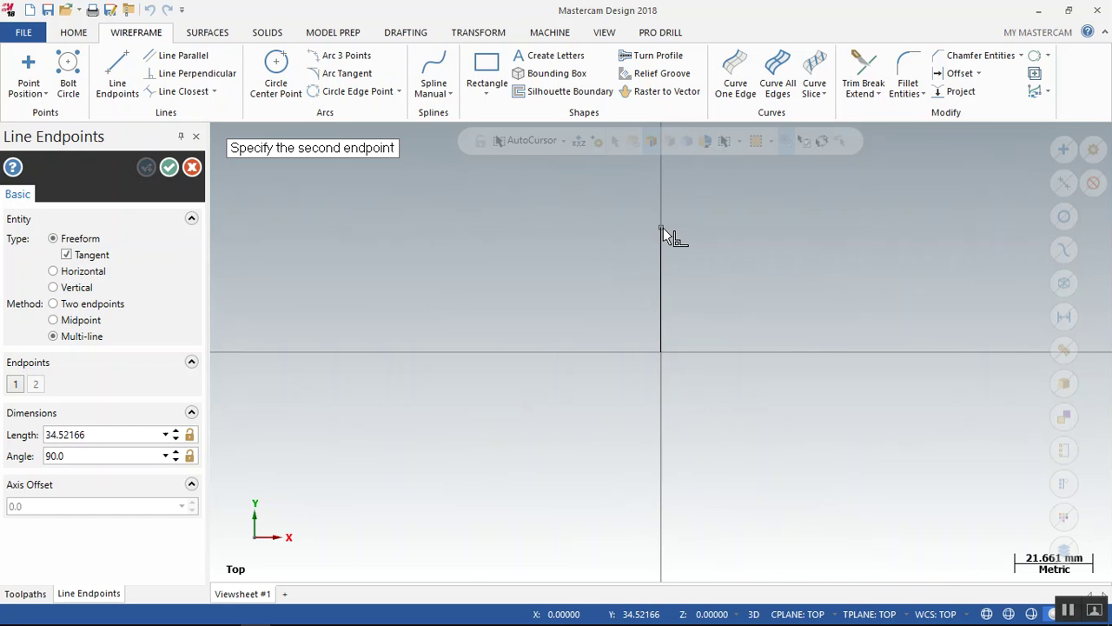
type("Y35")
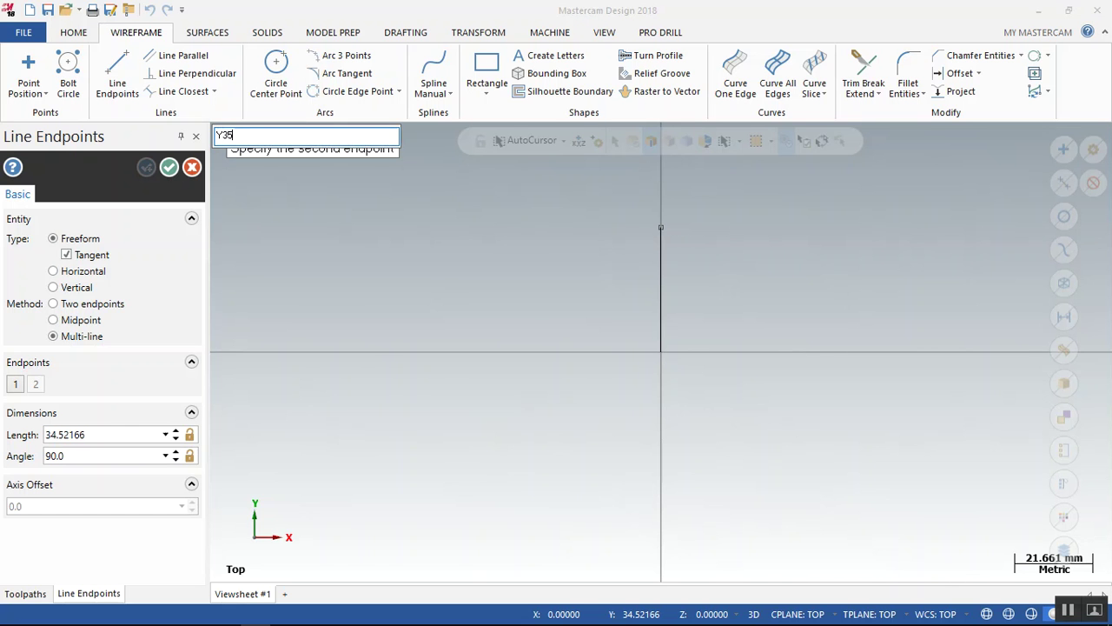
key("Return")
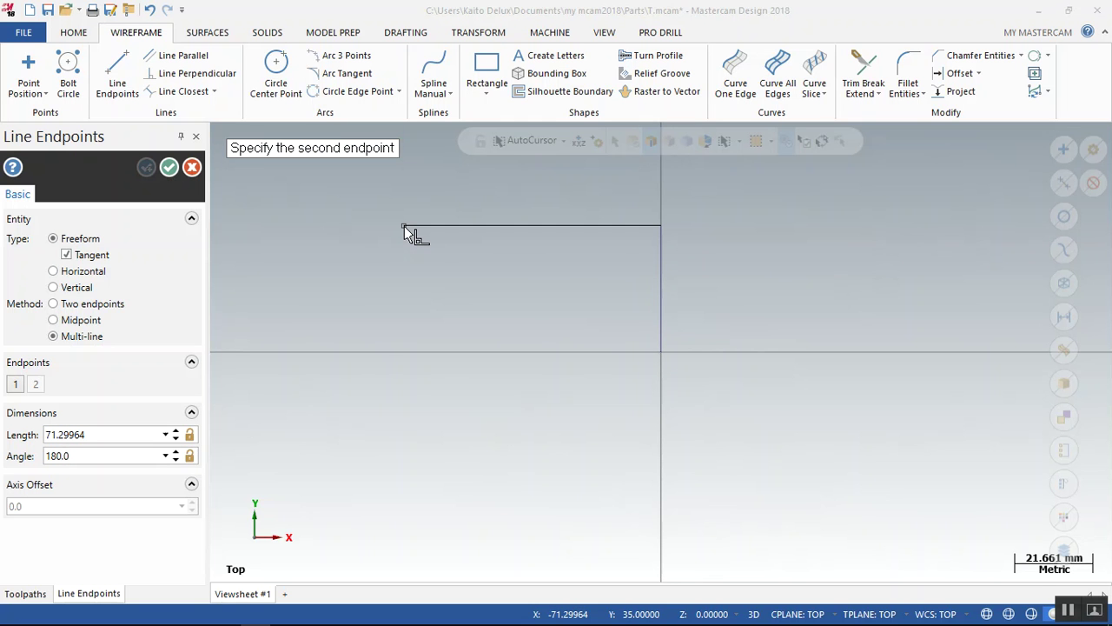
type("X-105")
key("Return")
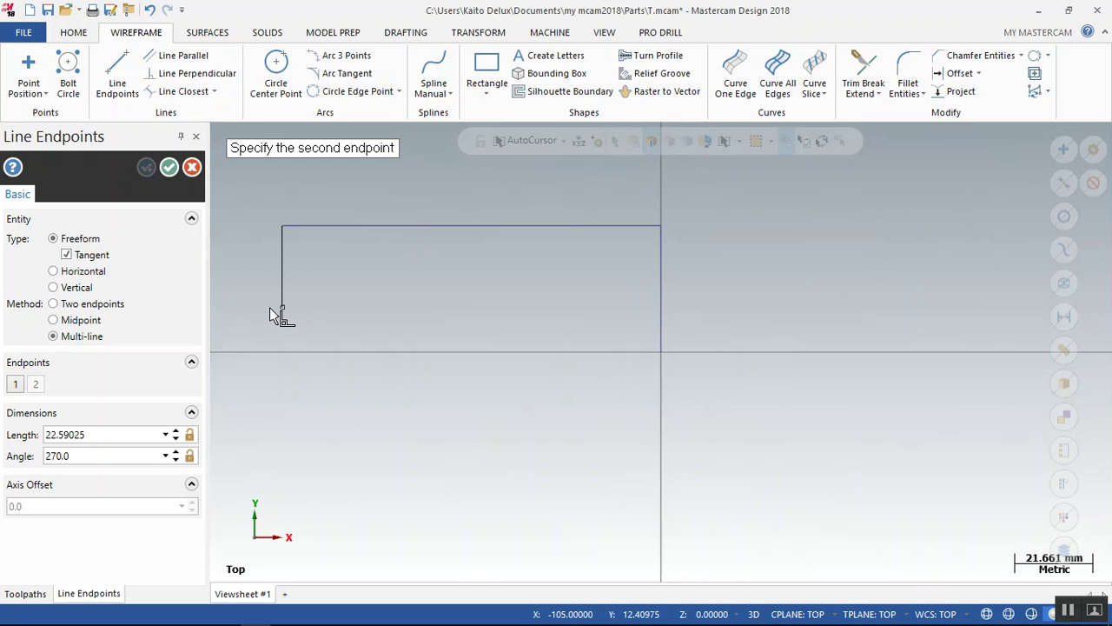
key("space")
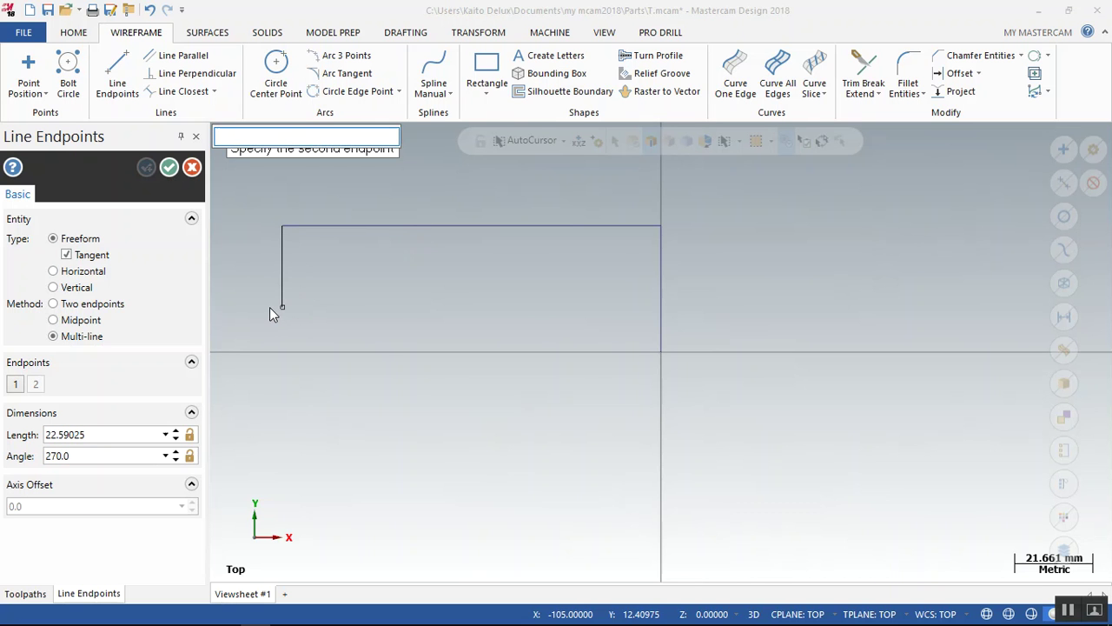
type("y0")
key("Return")
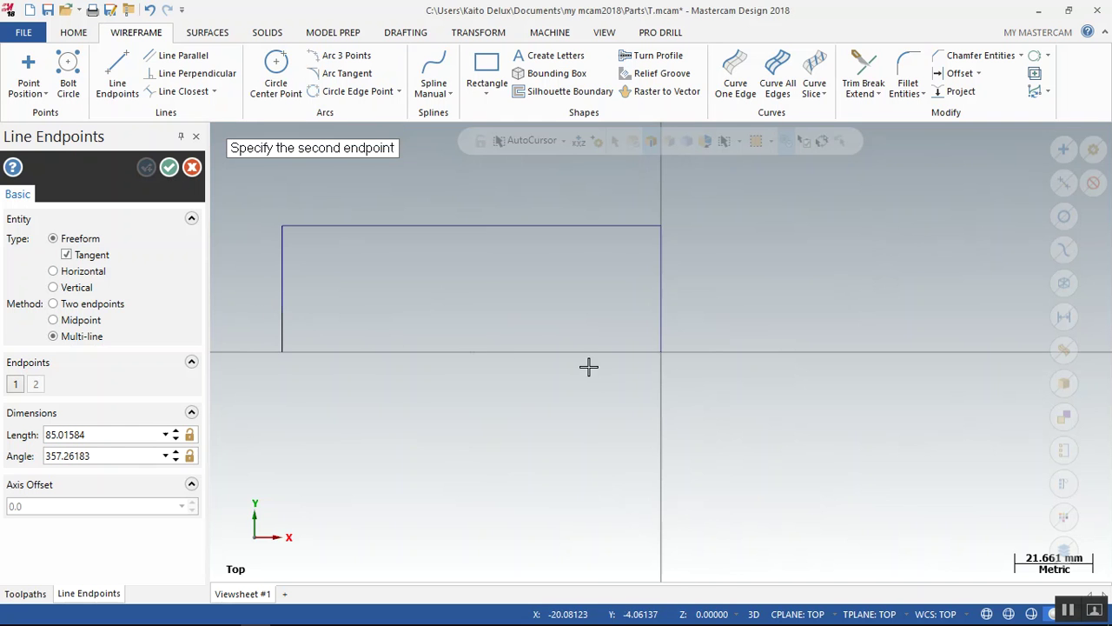
key("Escape")
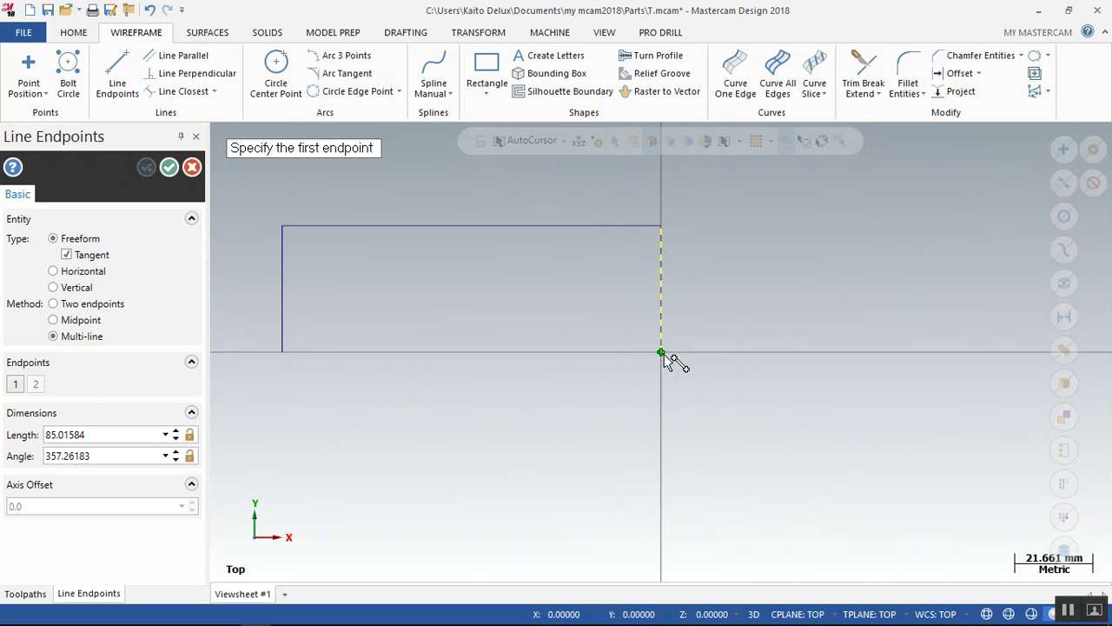
Start the inner bore profile with a horizontal line from X0, Y25 to X-15.
type("Y25")
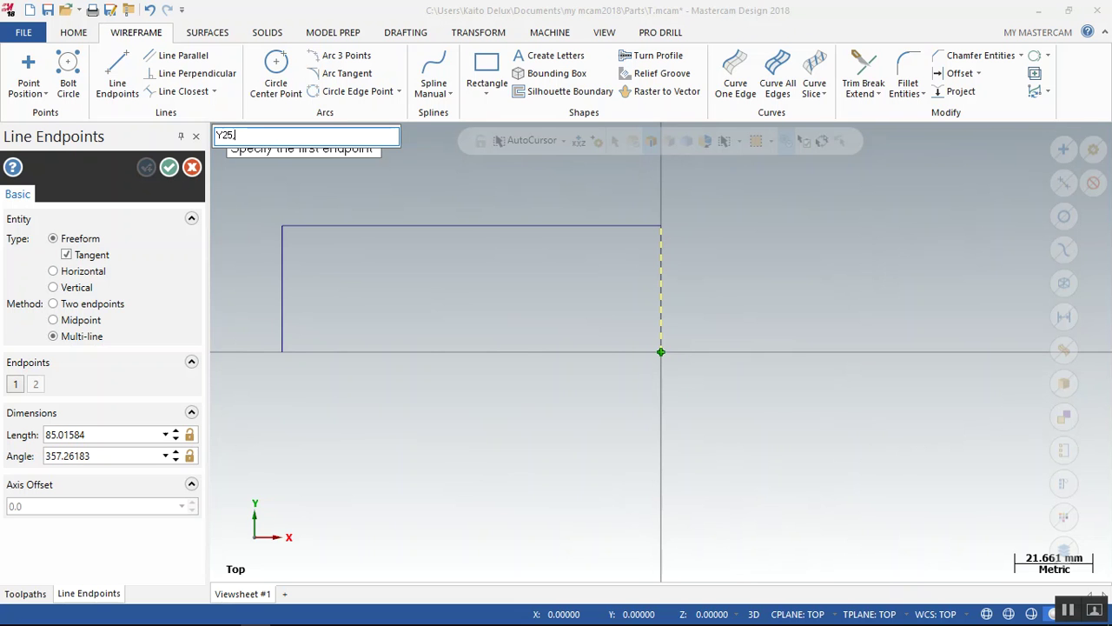
type(",x0")
key("Return")
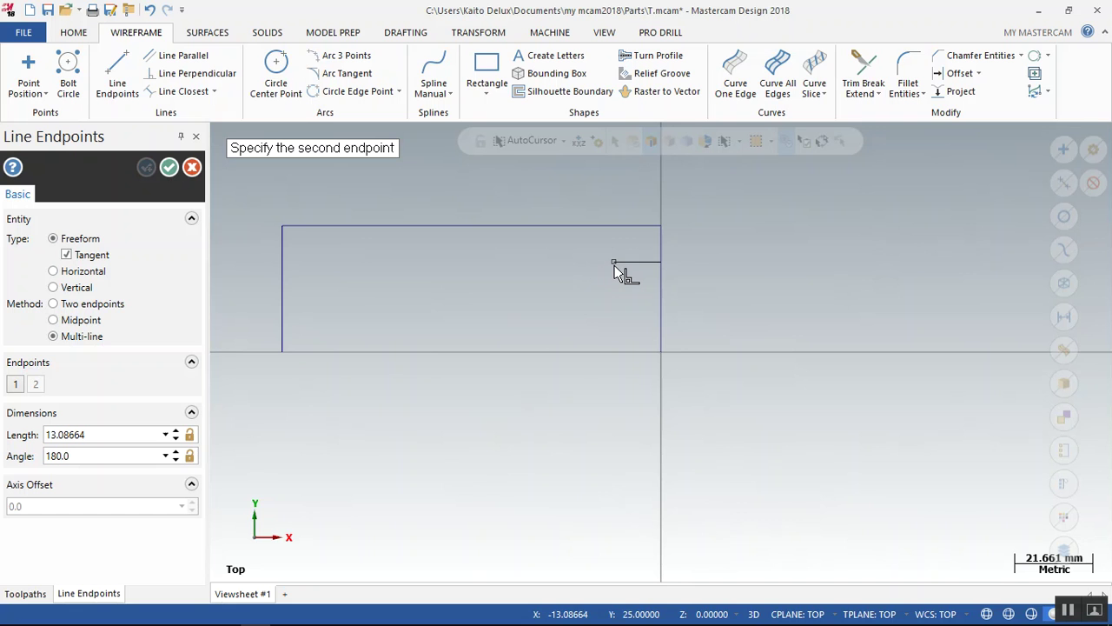
type("x")
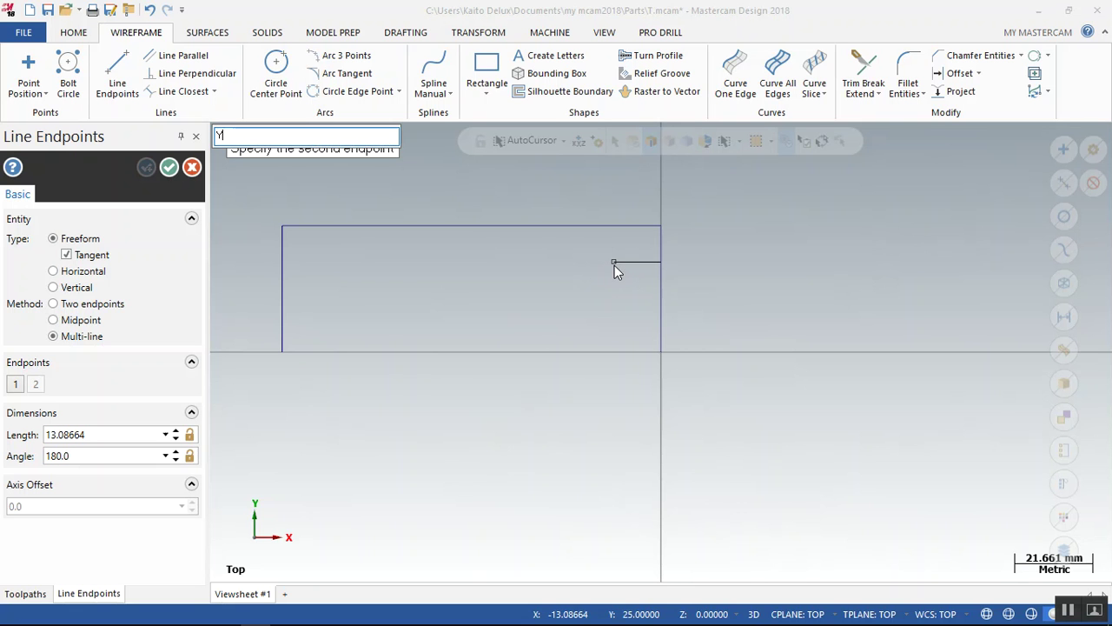
type("-15")
key("Return")
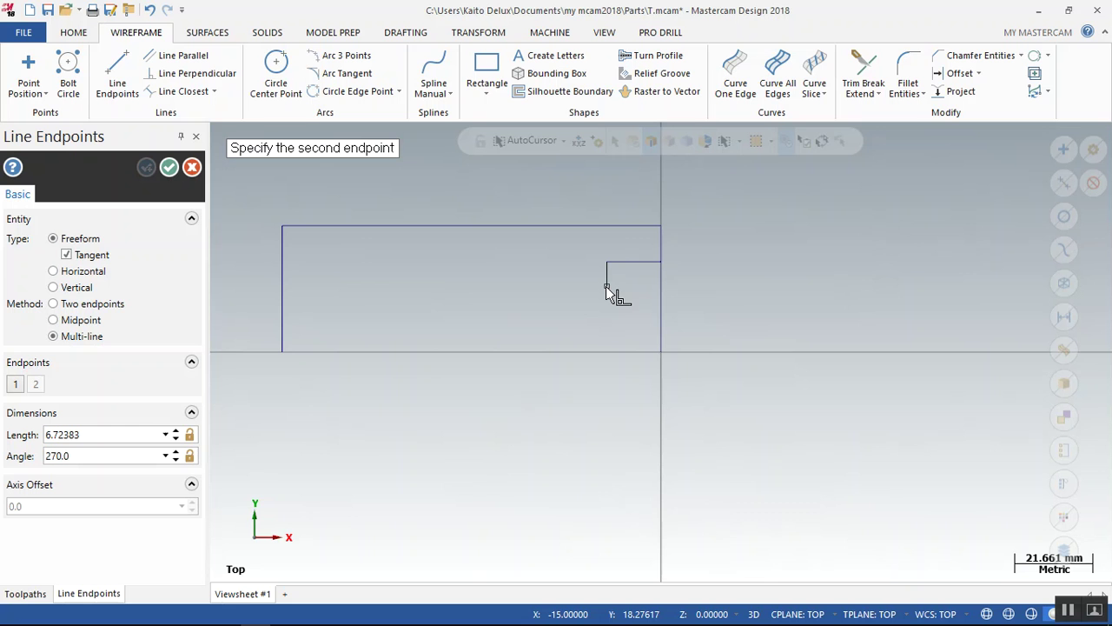
type("x21")
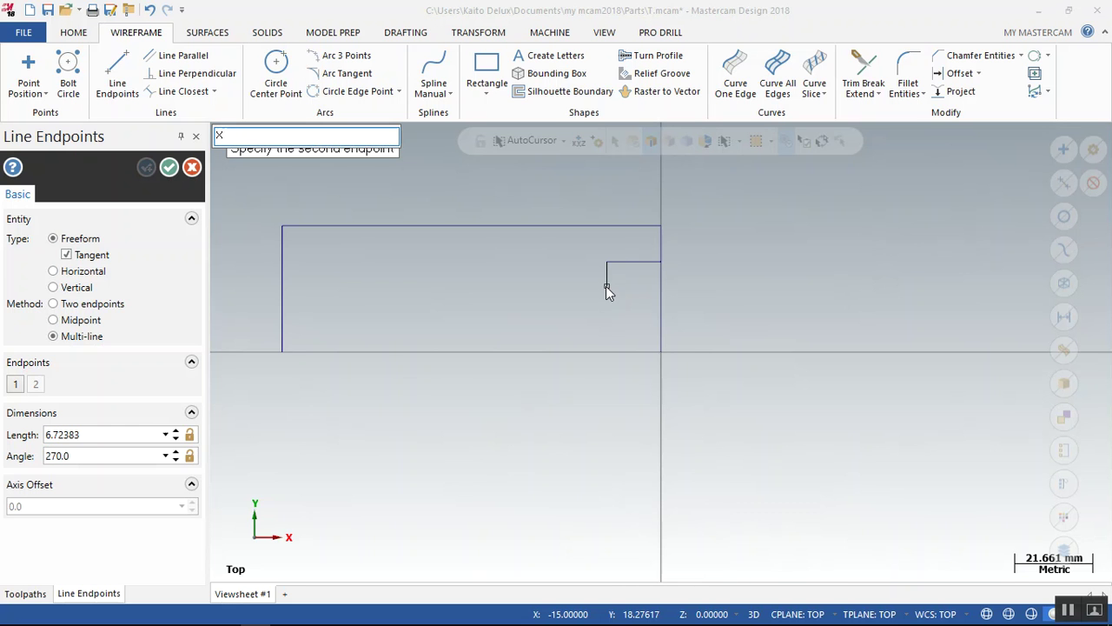
key("Return")
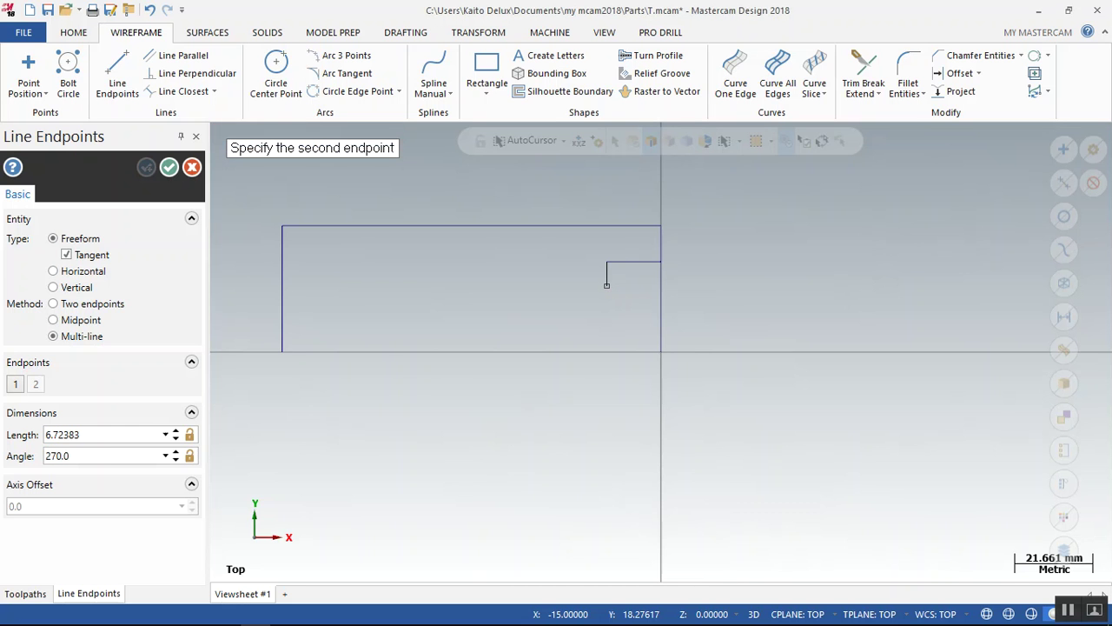
key("ctrl+z")
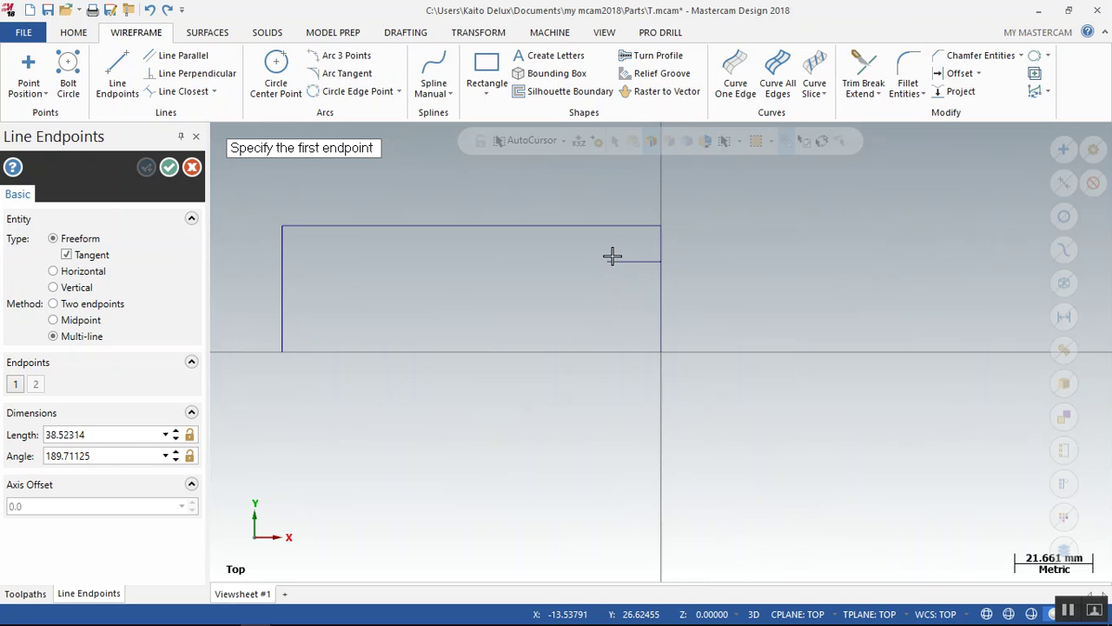
Continue the inner profile from the X-15 endpoint with lines down to Y21.5 and across to X-38.
left_click(604, 266)
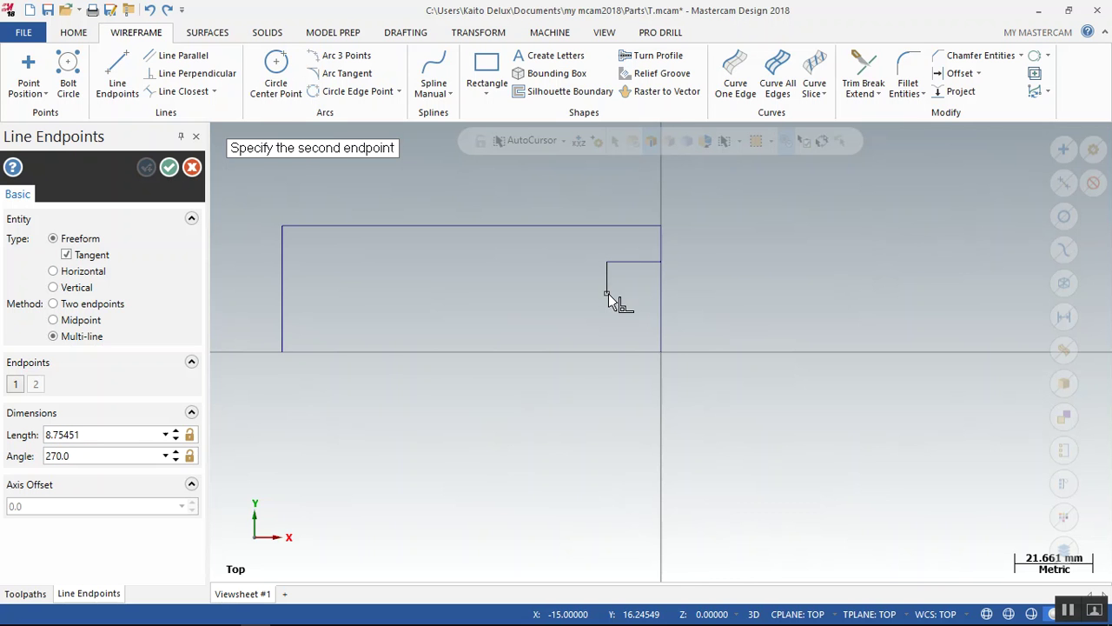
type("Y21.5")
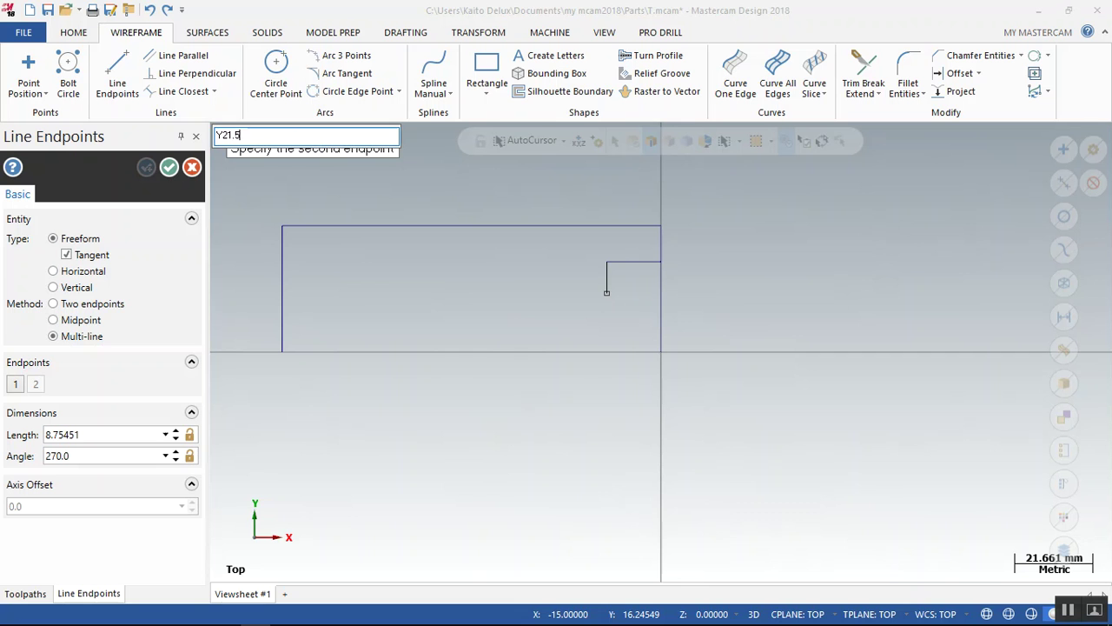
key("Return")
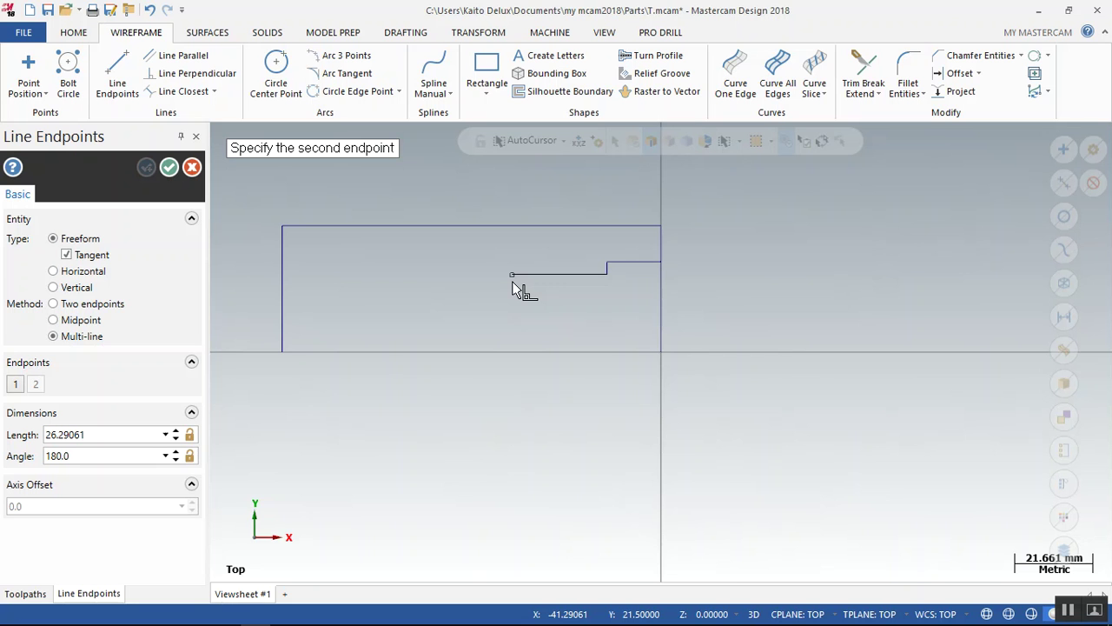
type("X-38")
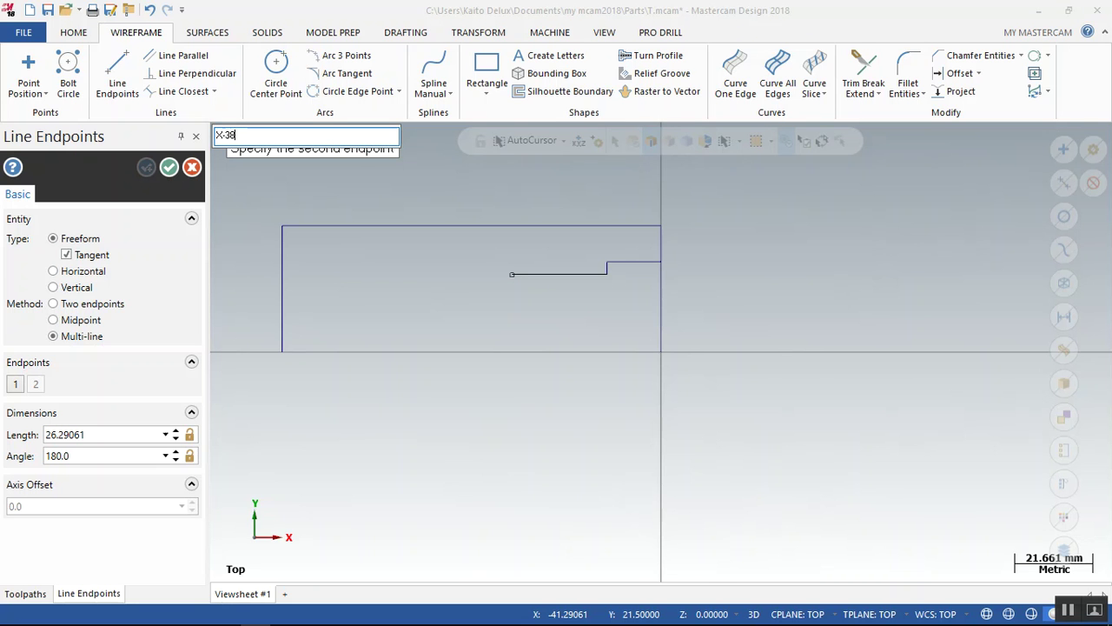
key("Return")
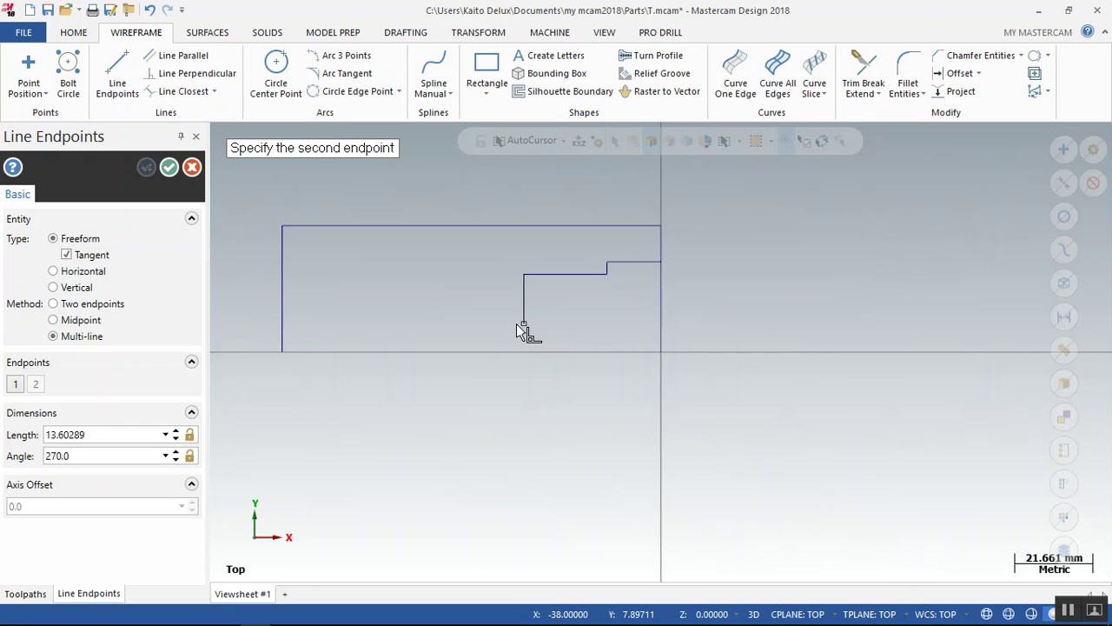
Add the next bore step with lines down to Y18 and across to X-48.
type("Y1")
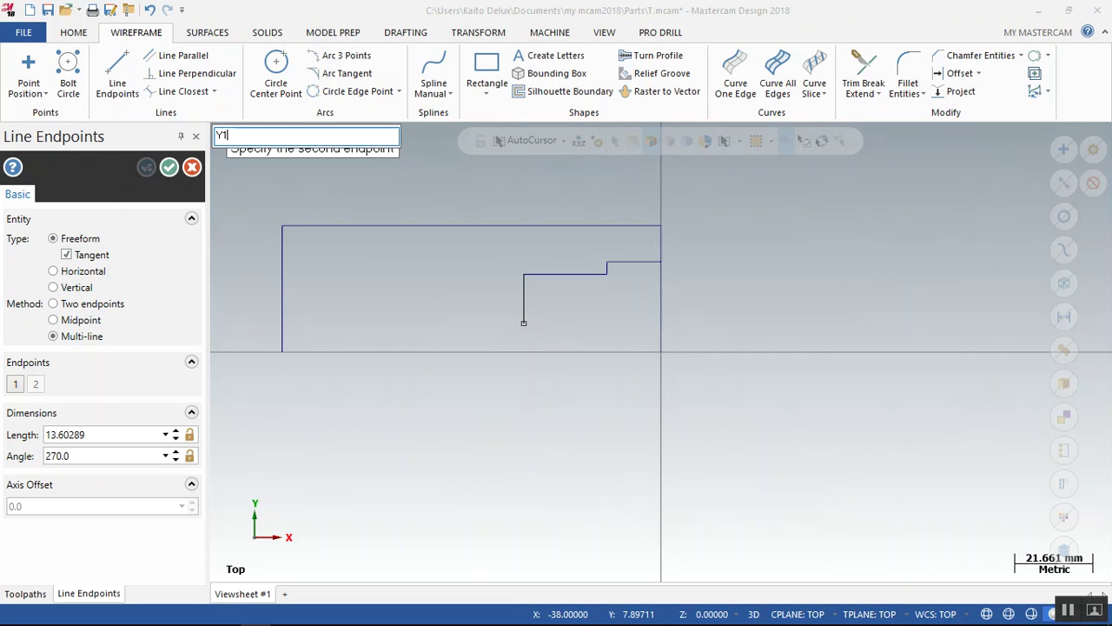
type("8")
key("Return")
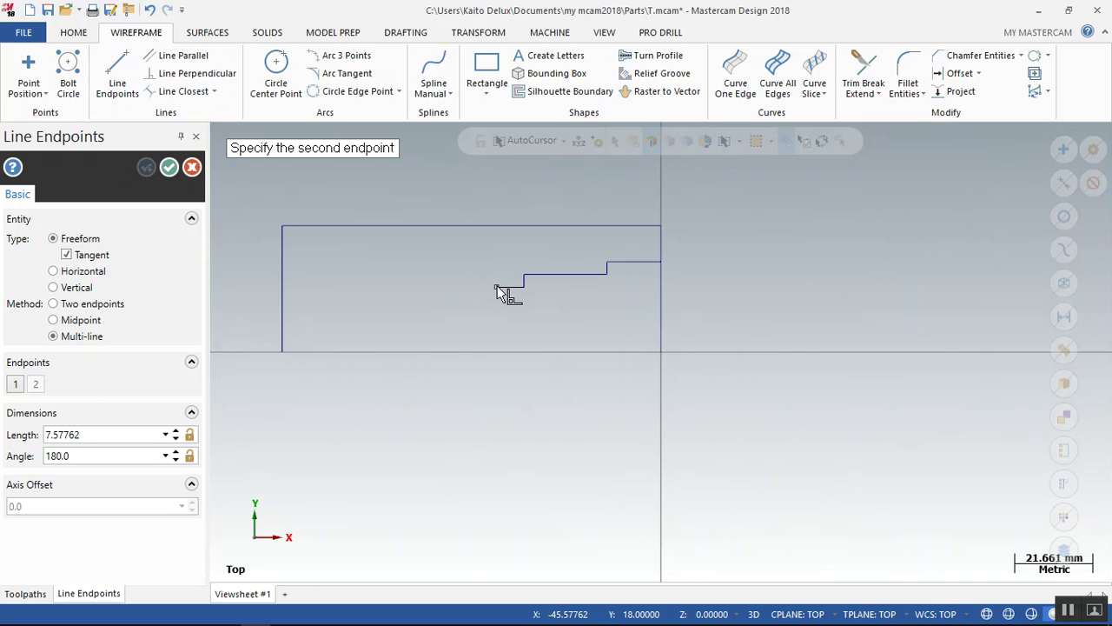
type("X-48")
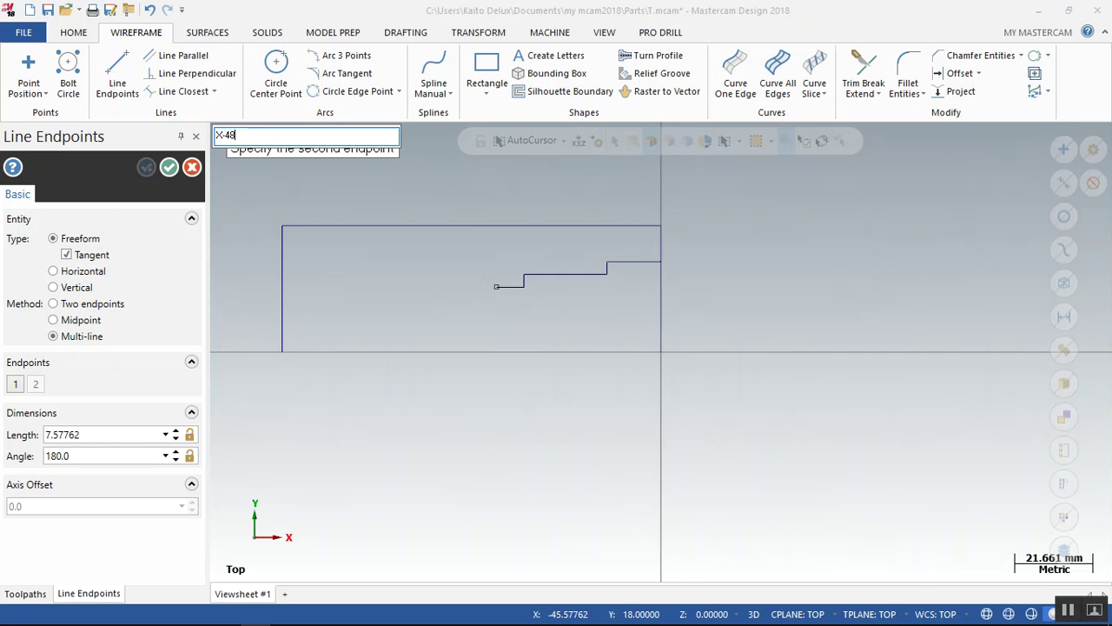
key("Return")
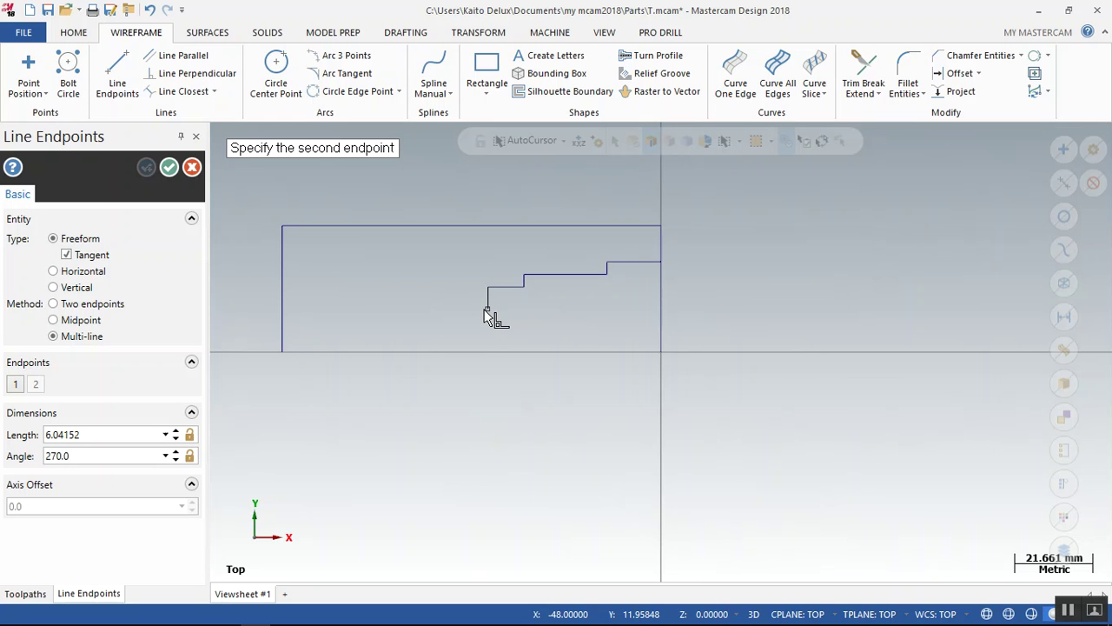
Finish the inner profile with lines down to Y14.2, across to X-85 and down to Y0.
type("Y14")
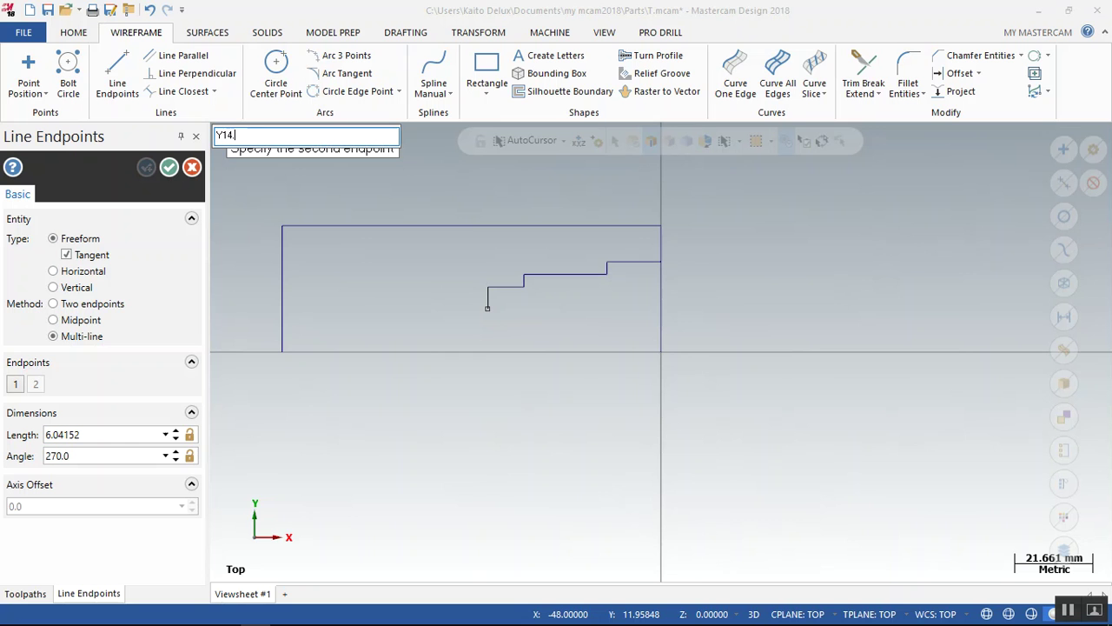
type(".2")
key("Return")
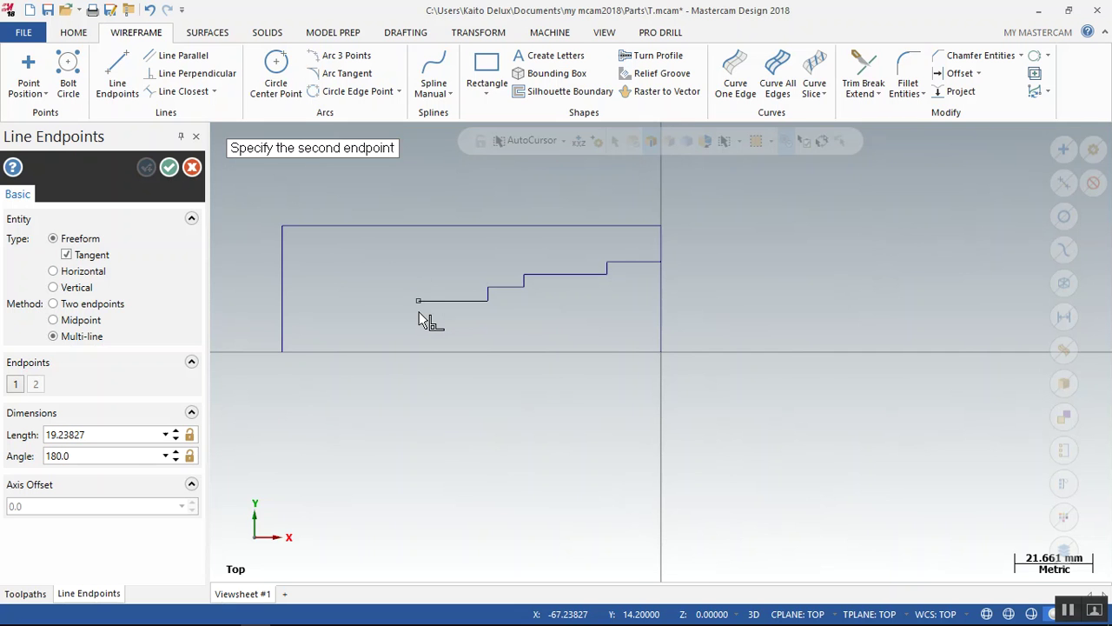
type("X-85")
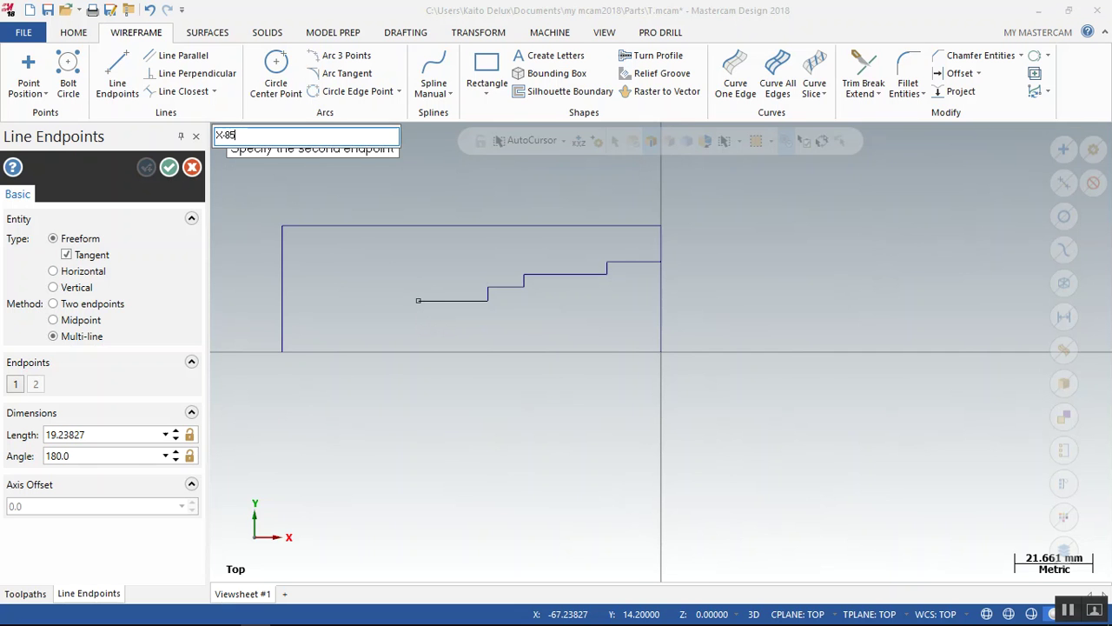
key("Return")
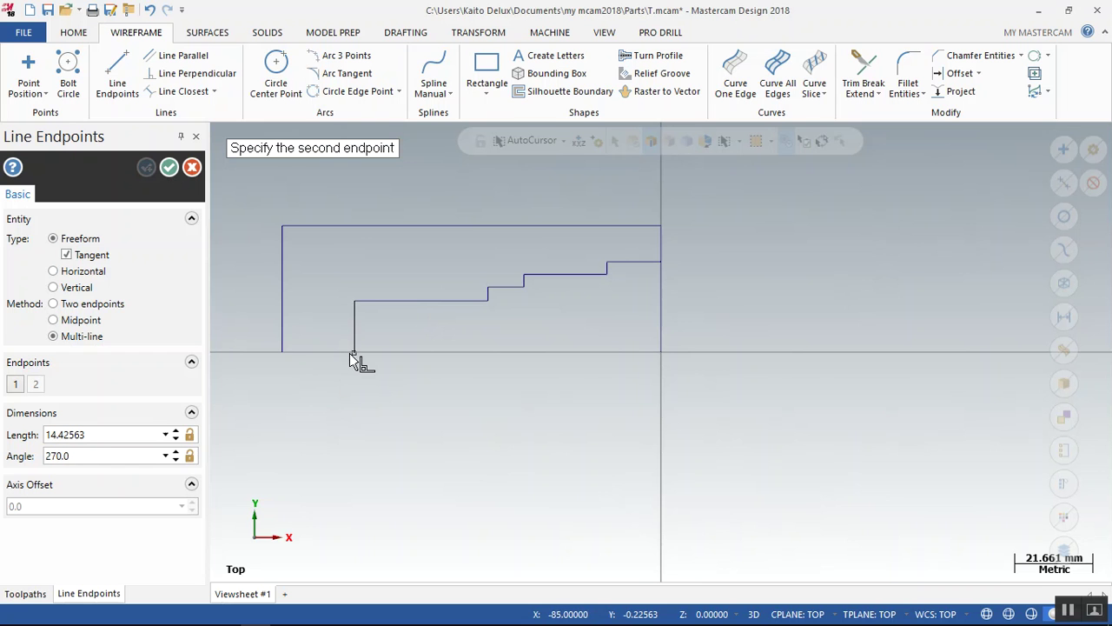
type("Y0")
key("Return")
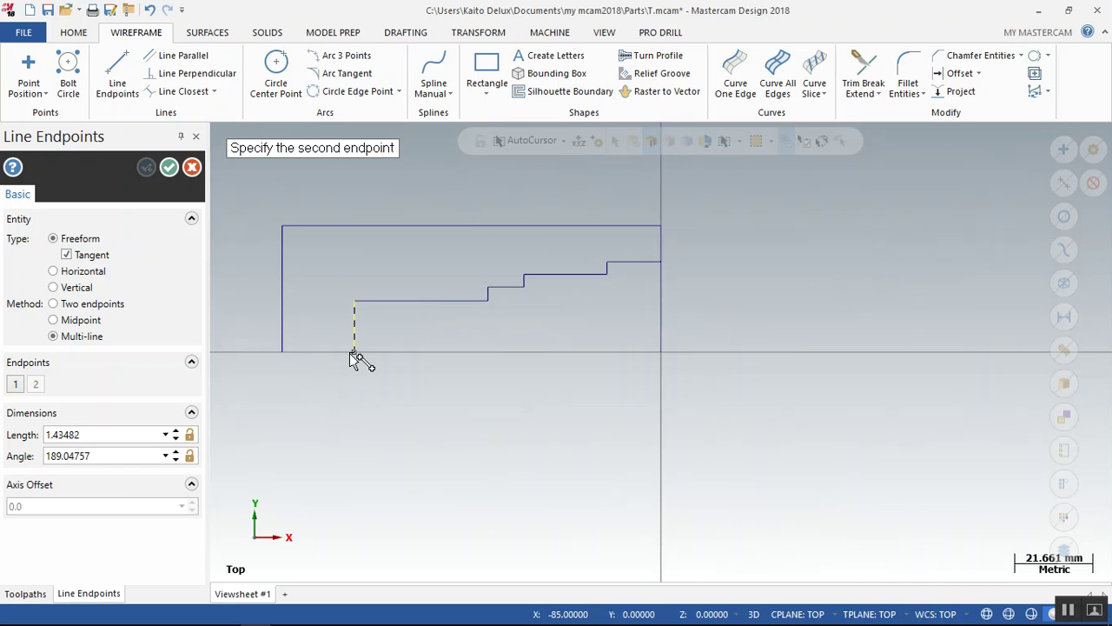
key("Escape")
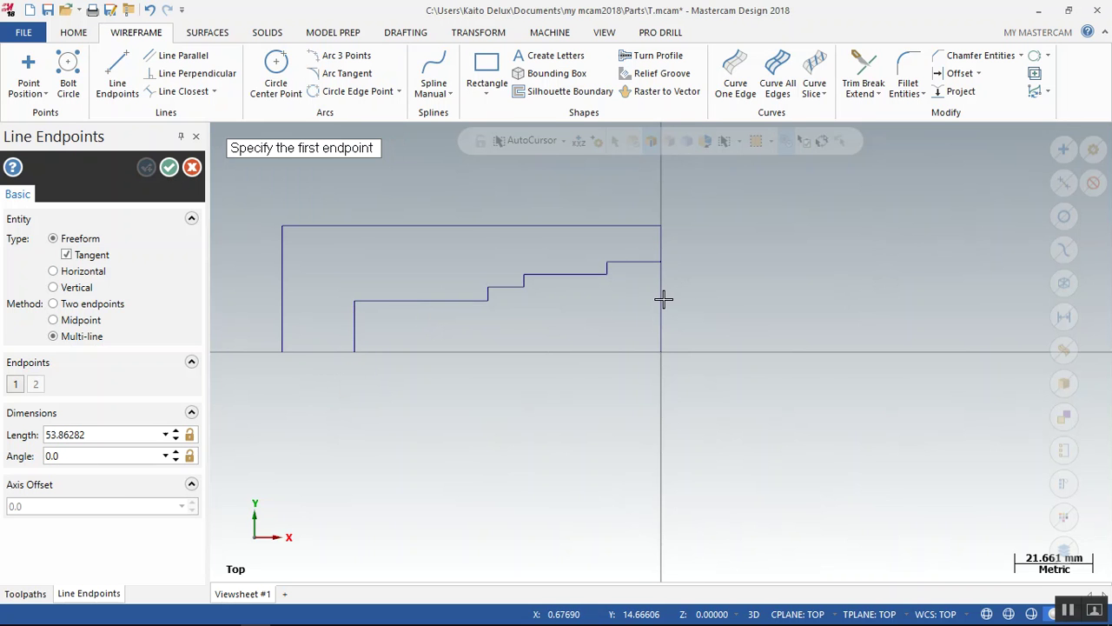
Trim away the part of the vertical line at X0 below the bore's Y25 edge using Divide/delete.
left_click(863, 82)
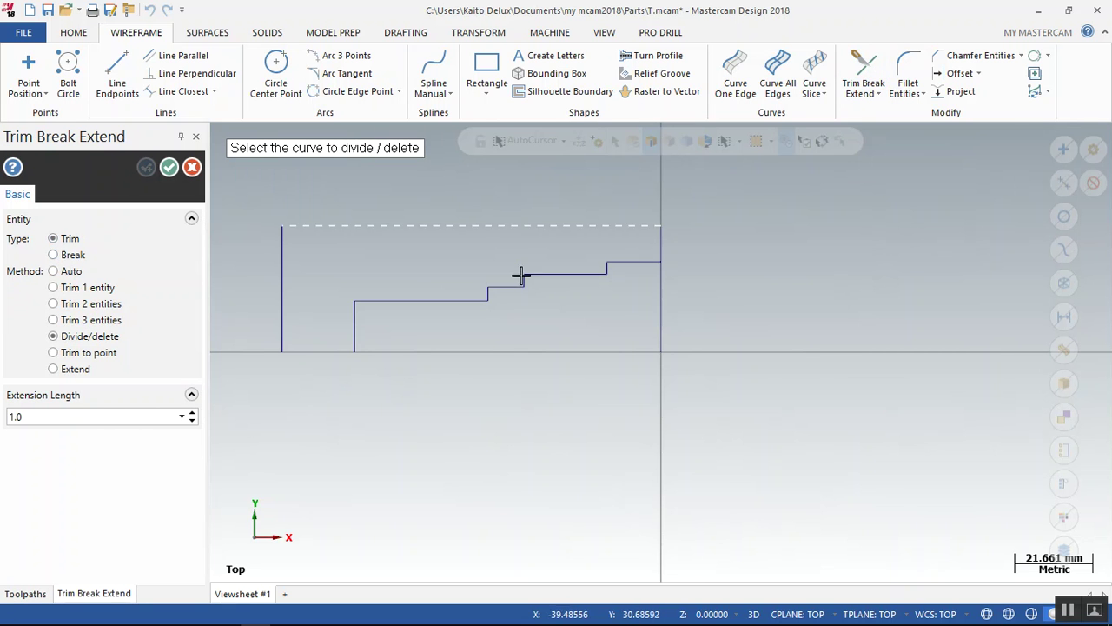
left_click(658, 299)
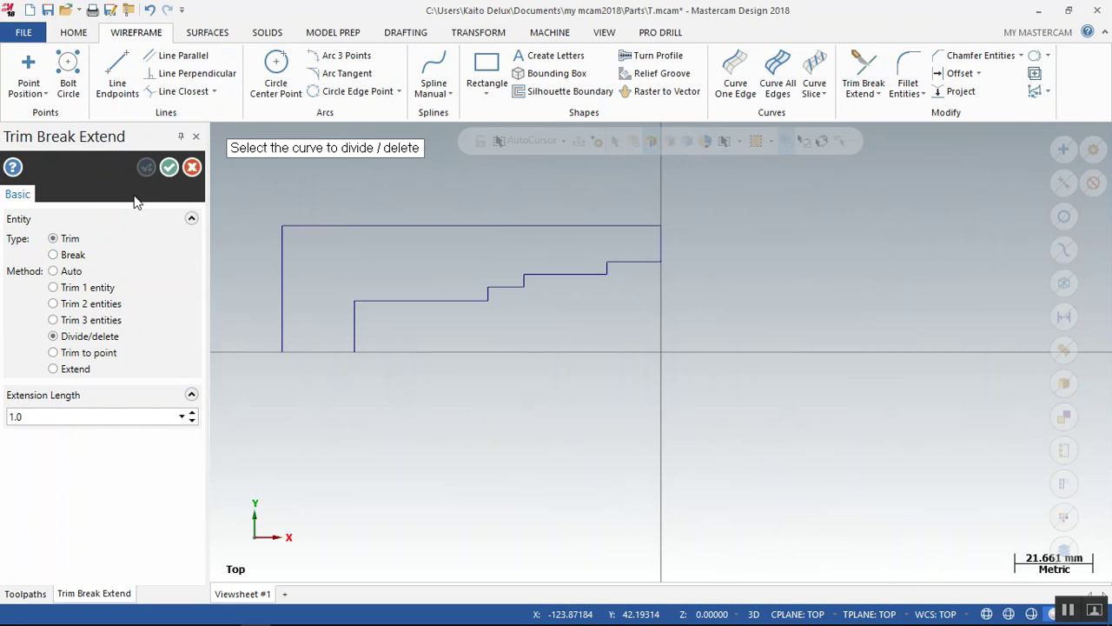
left_click(169, 167)
Finish trimming and add the default lathe machine for the part.
scroll(364, 341, "up", 1)
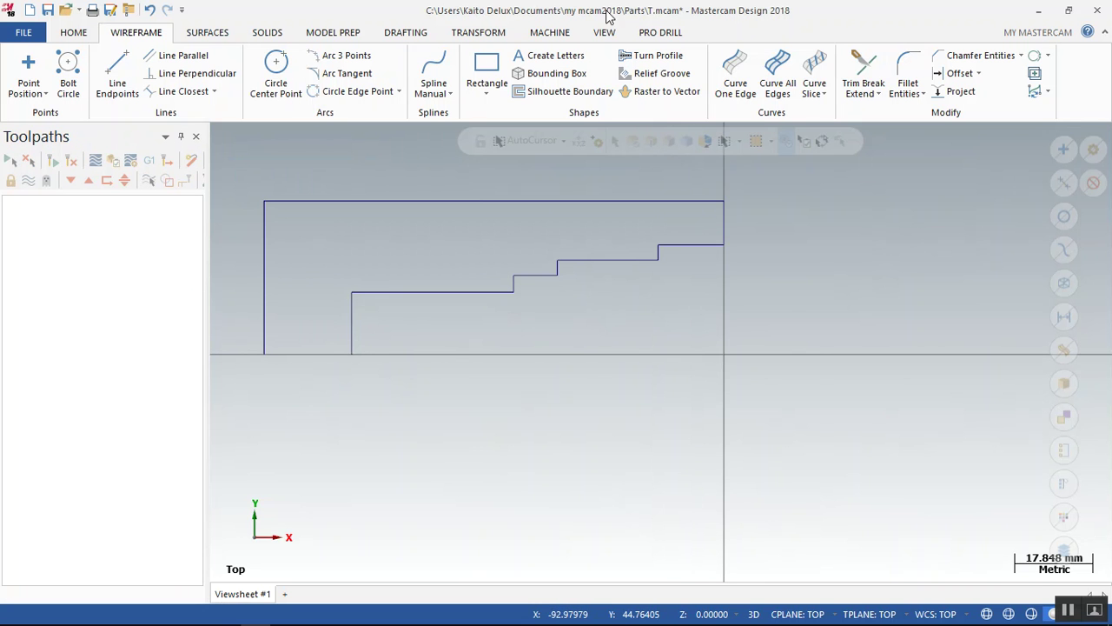
left_click(547, 35)
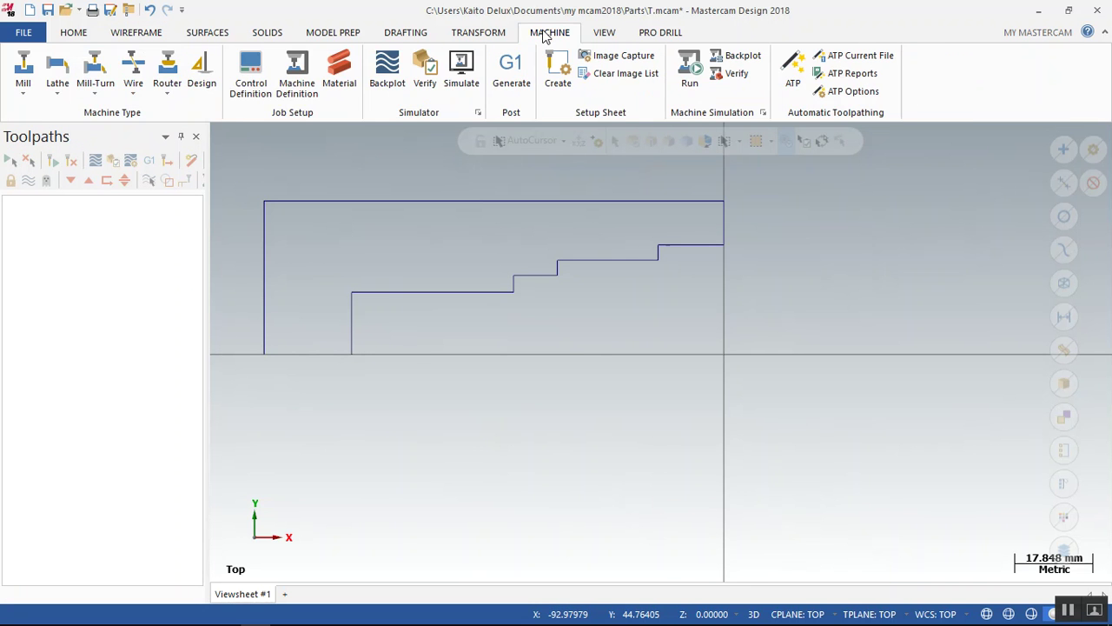
left_click(56, 69)
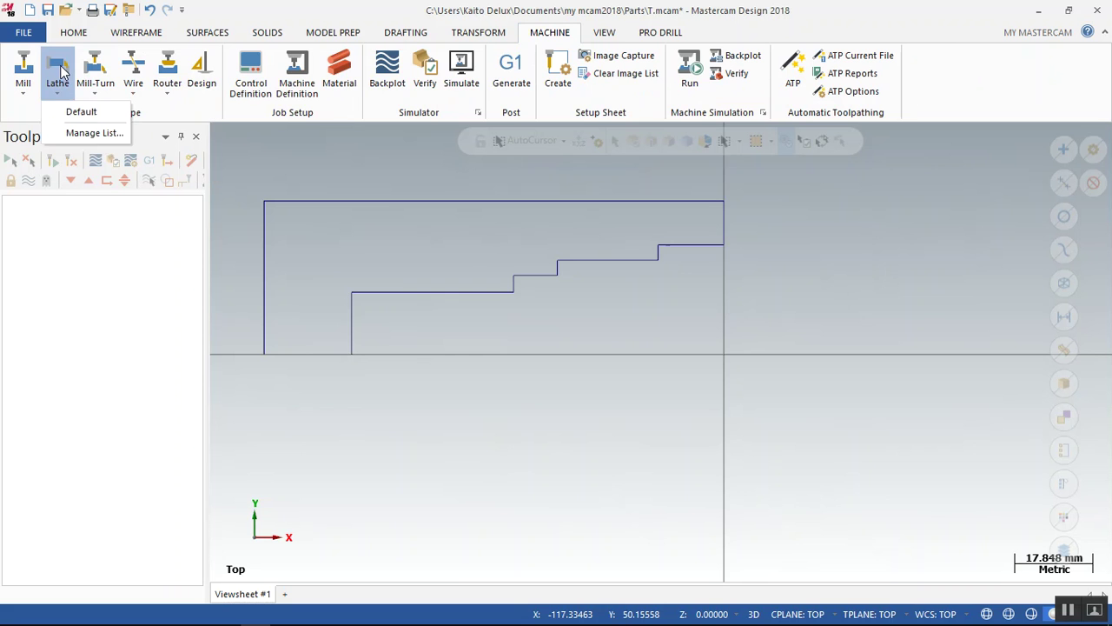
left_click(81, 111)
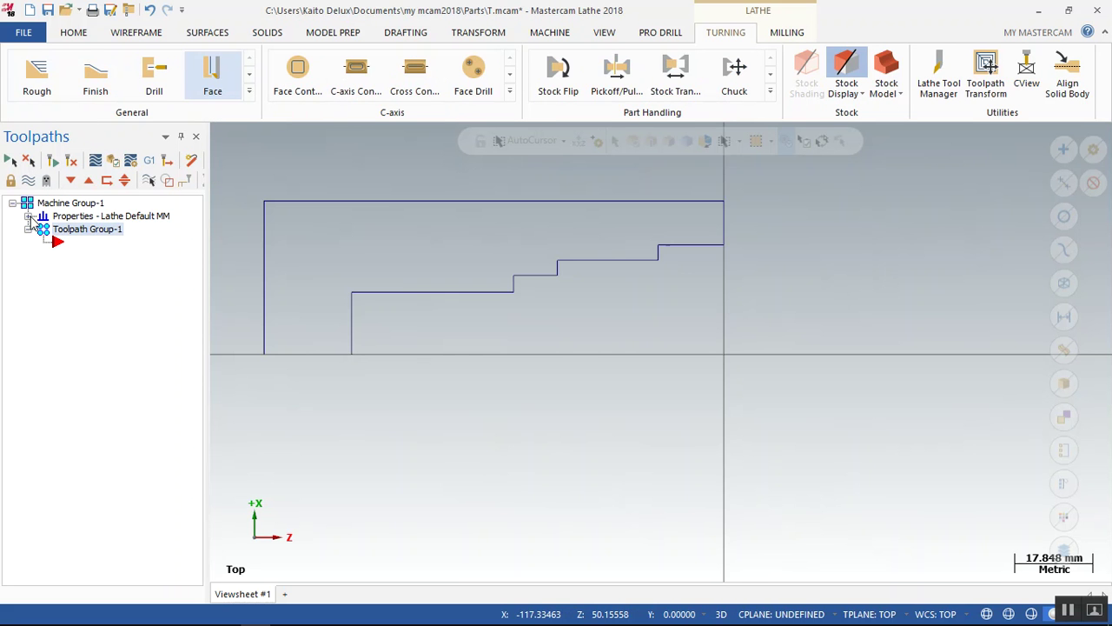
Set the left spindle's cylindrical stock length to 115 mm in the machine group's stock setup.
left_click(29, 217)
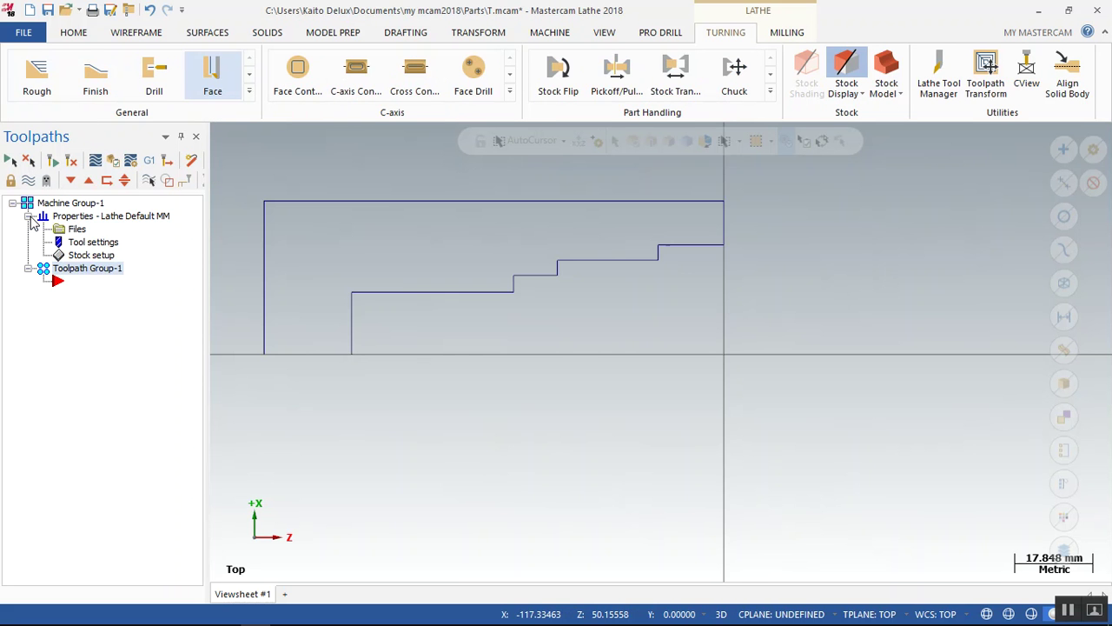
left_click(95, 255)
left_click(315, 190)
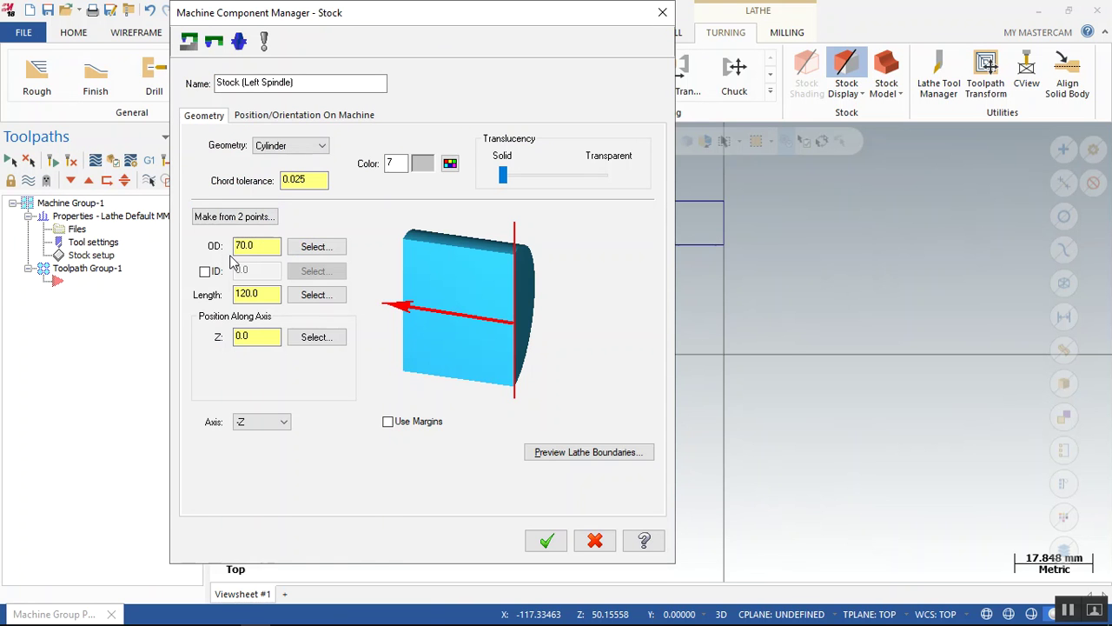
double_click(264, 295)
type("110")
key("BackSpace")
type("5")
left_click(547, 540)
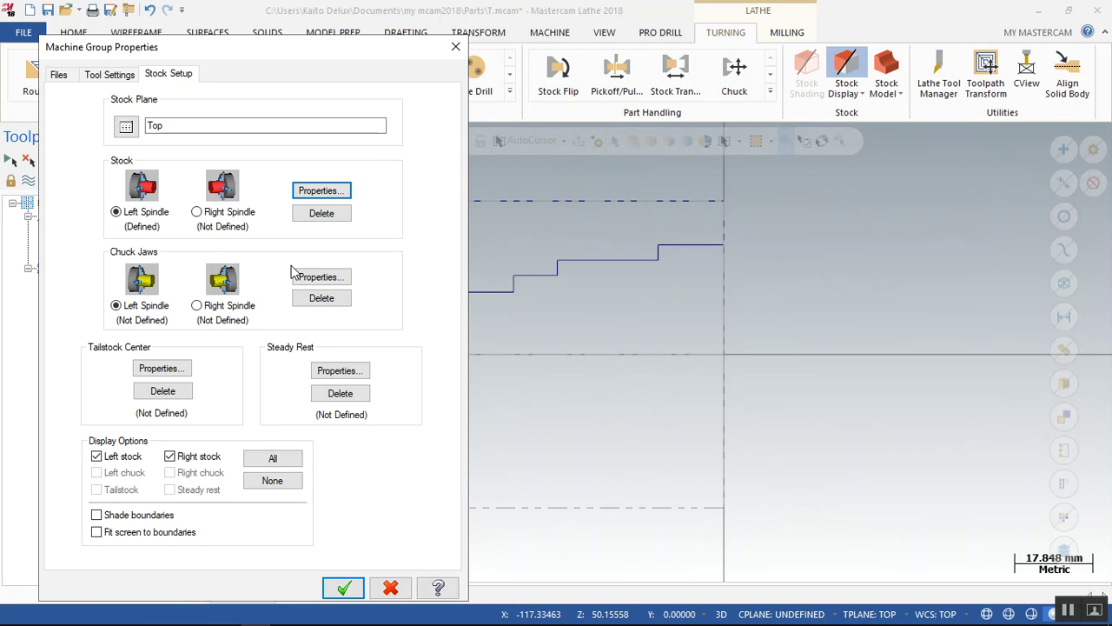
Define the left spindle chuck jaws with diameter 70 and Z position -105, and accept the machine group properties.
left_click(318, 276)
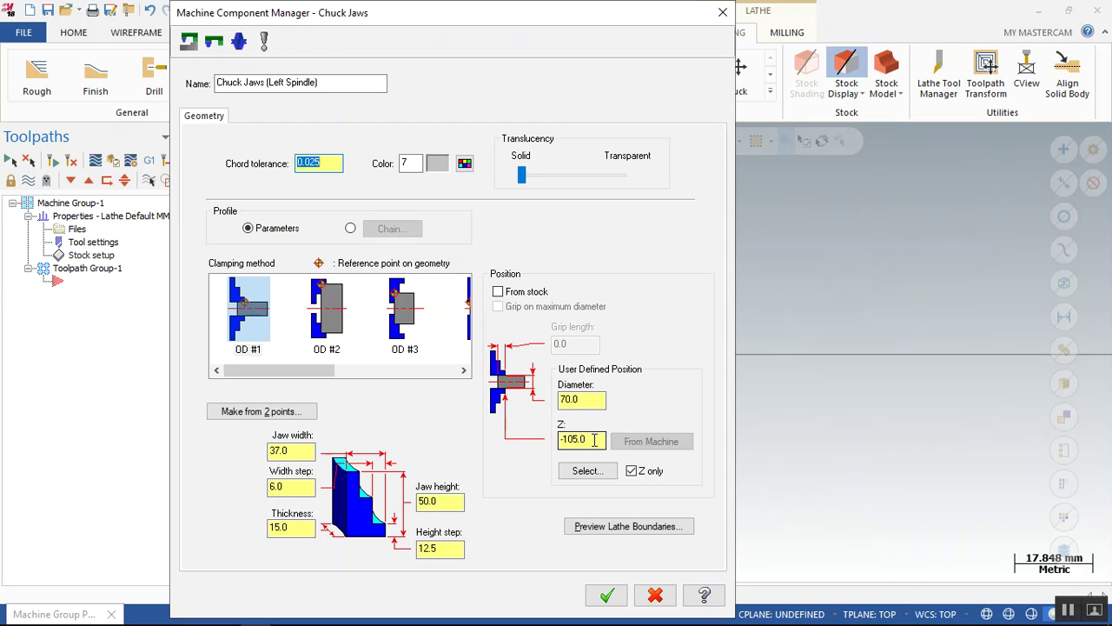
left_click_drag(595, 439, 522, 440)
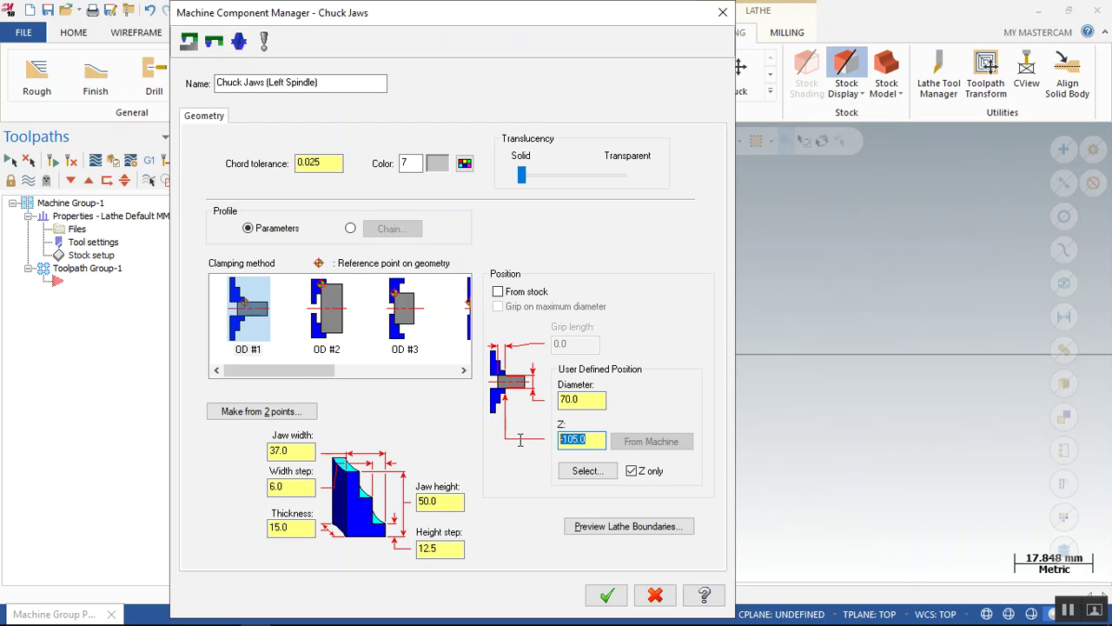
left_click(595, 440)
left_click(610, 599)
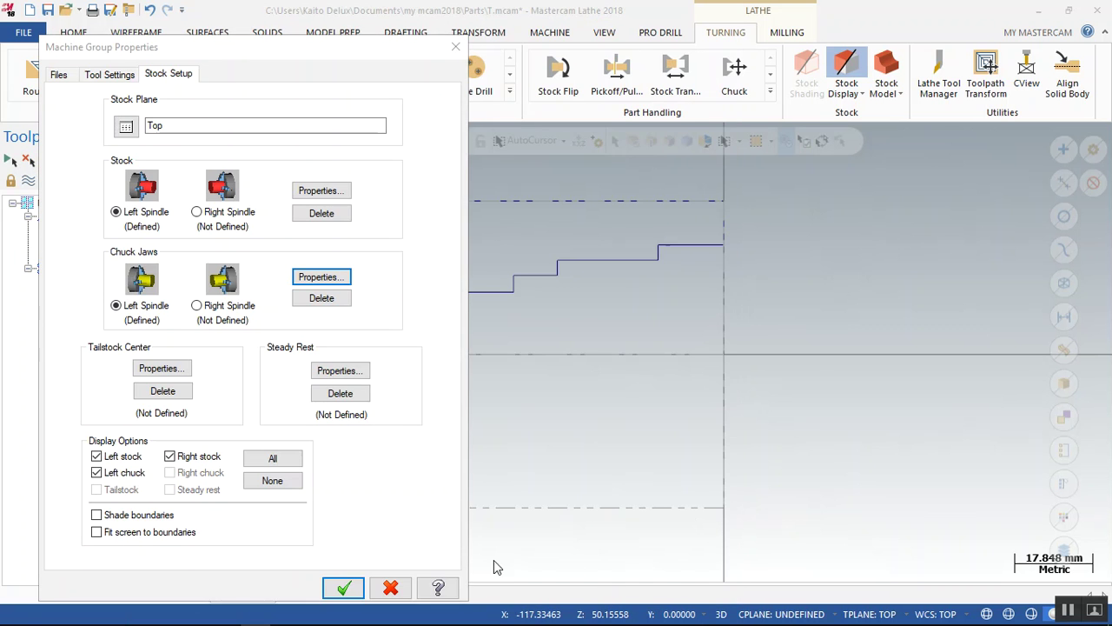
left_click(351, 590)
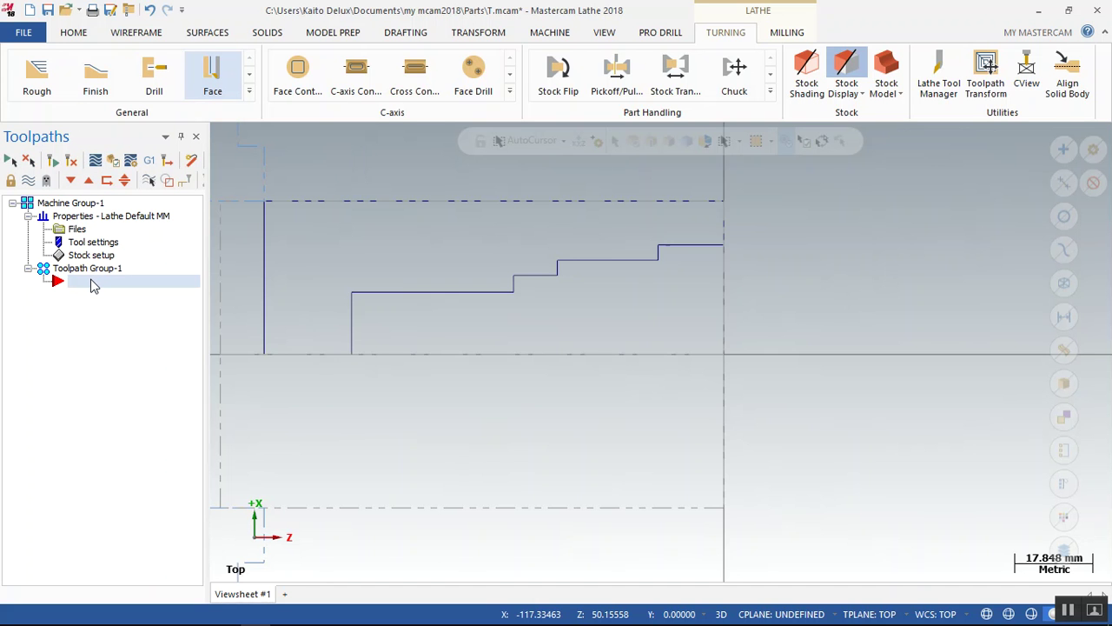
Create a face toolpath with tool T0101 OD Rough Right, spindle speed in RPM and flood coolant on.
left_click(214, 83)
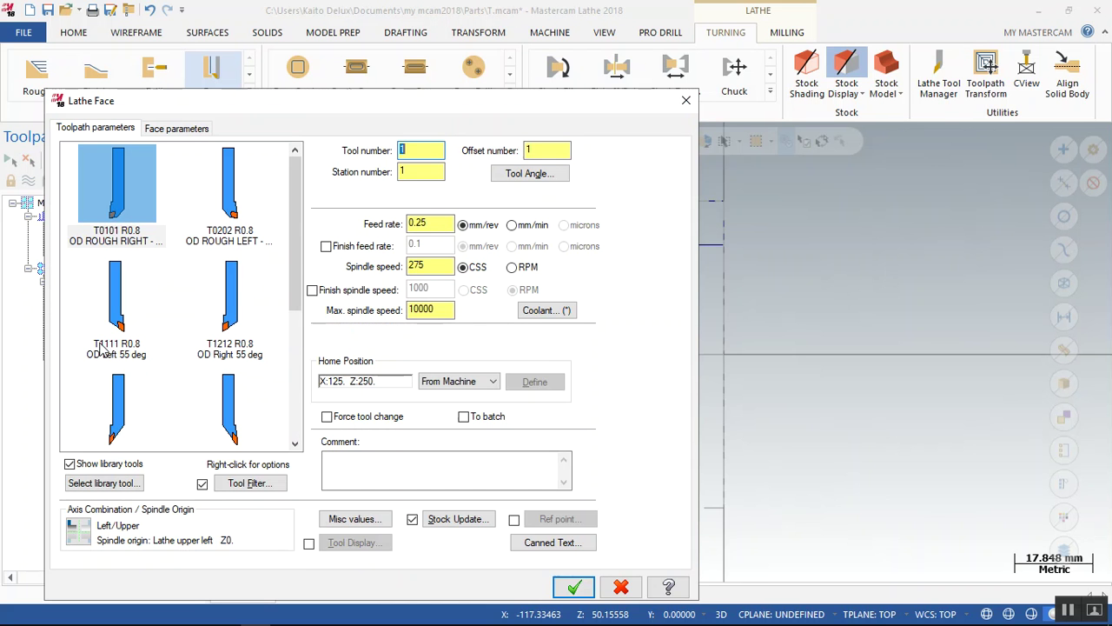
left_click(122, 202)
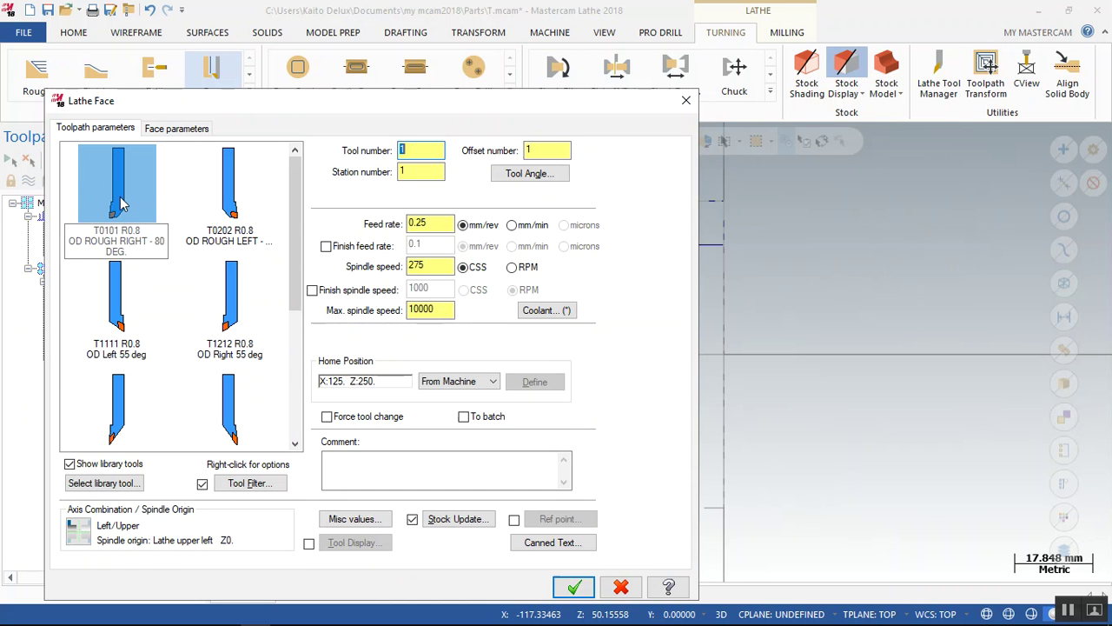
left_click(514, 271)
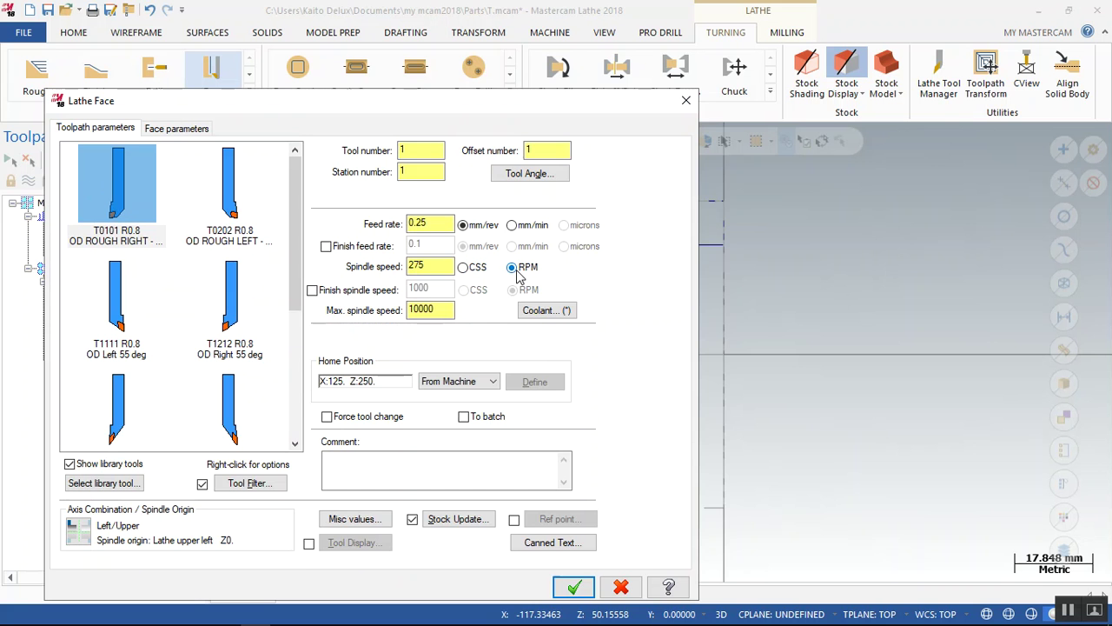
left_click(548, 310)
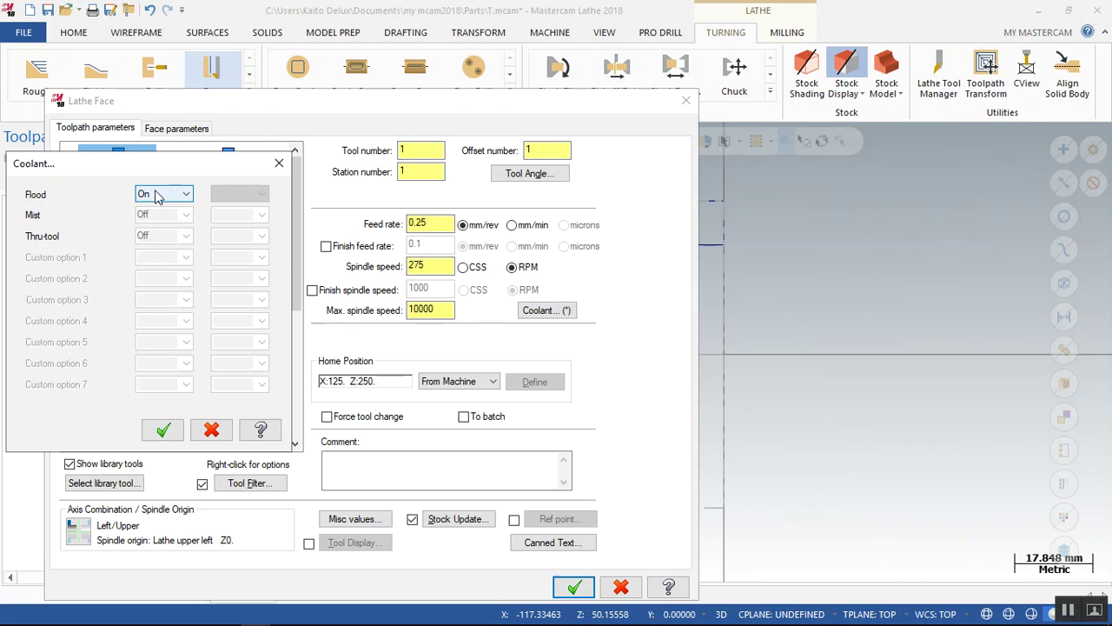
left_click(164, 429)
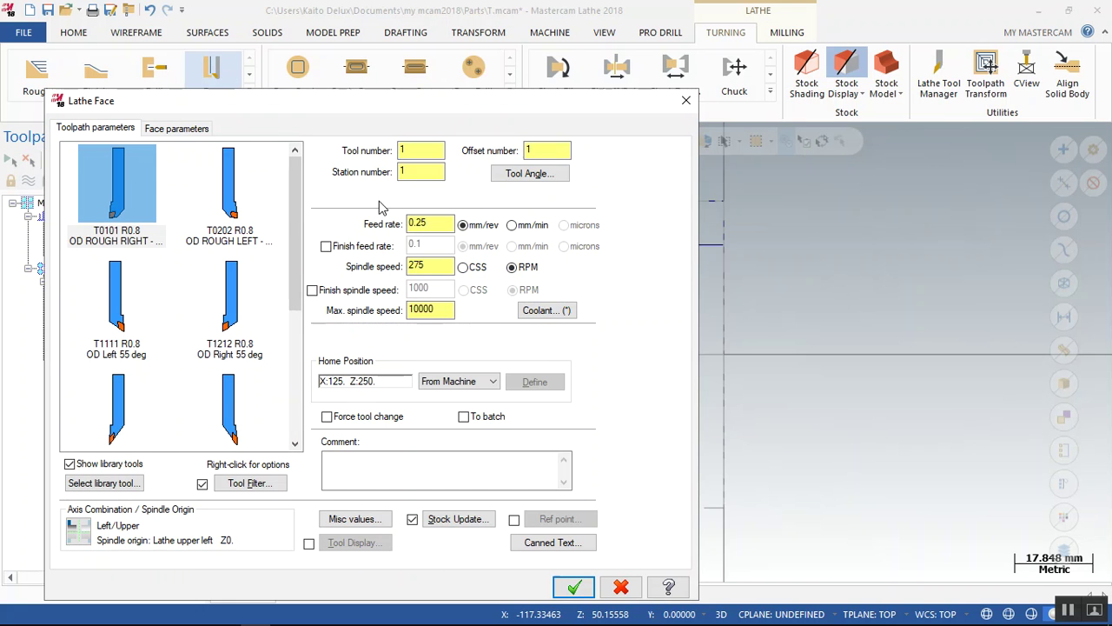
double_click(445, 266)
Pick the facing finish Z on the vertical line at the part's front face and set the entry amount to 1.
left_click(192, 133)
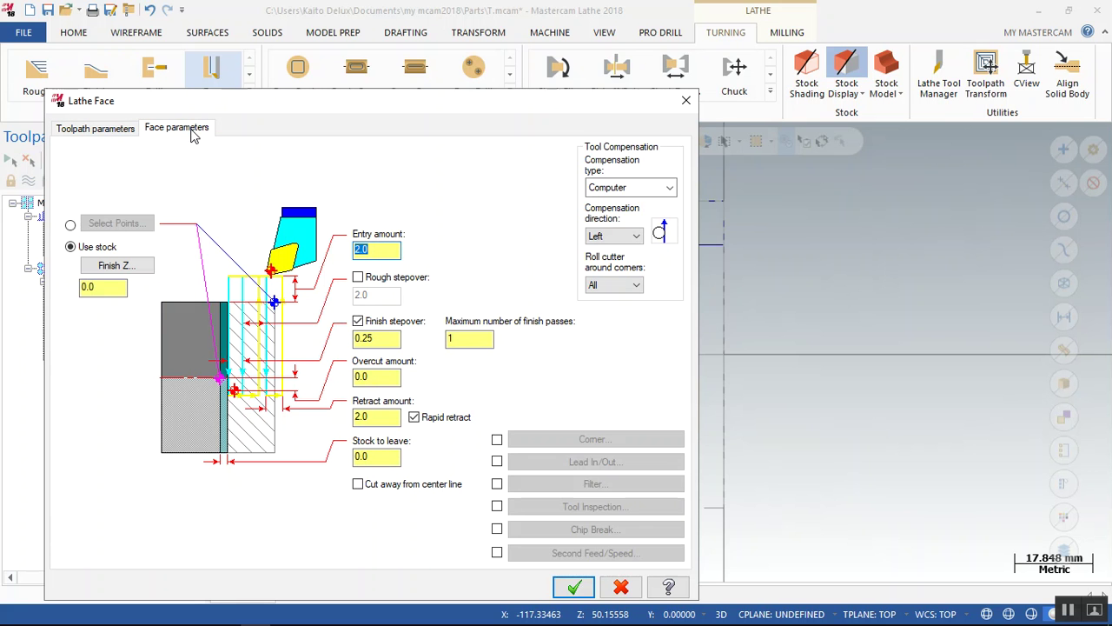
left_click(104, 270)
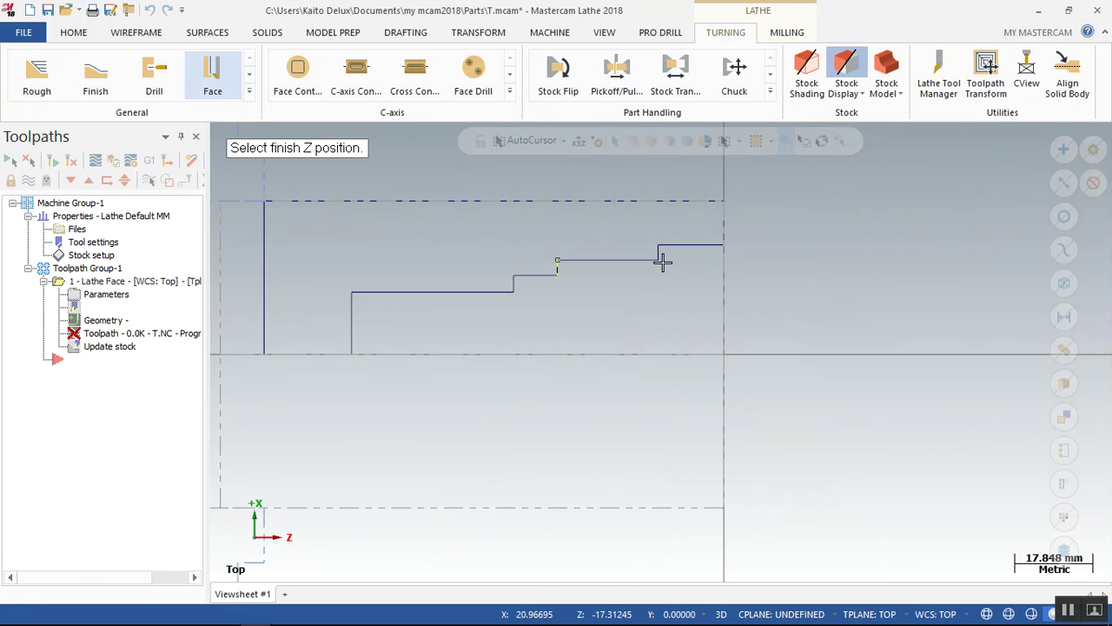
left_click(725, 224)
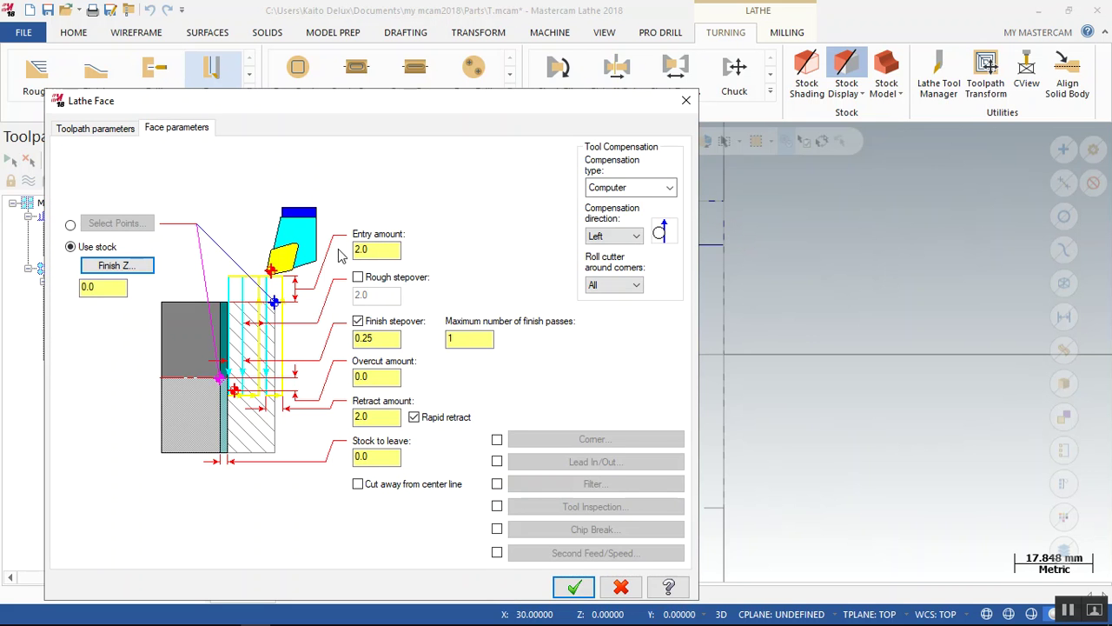
double_click(393, 249)
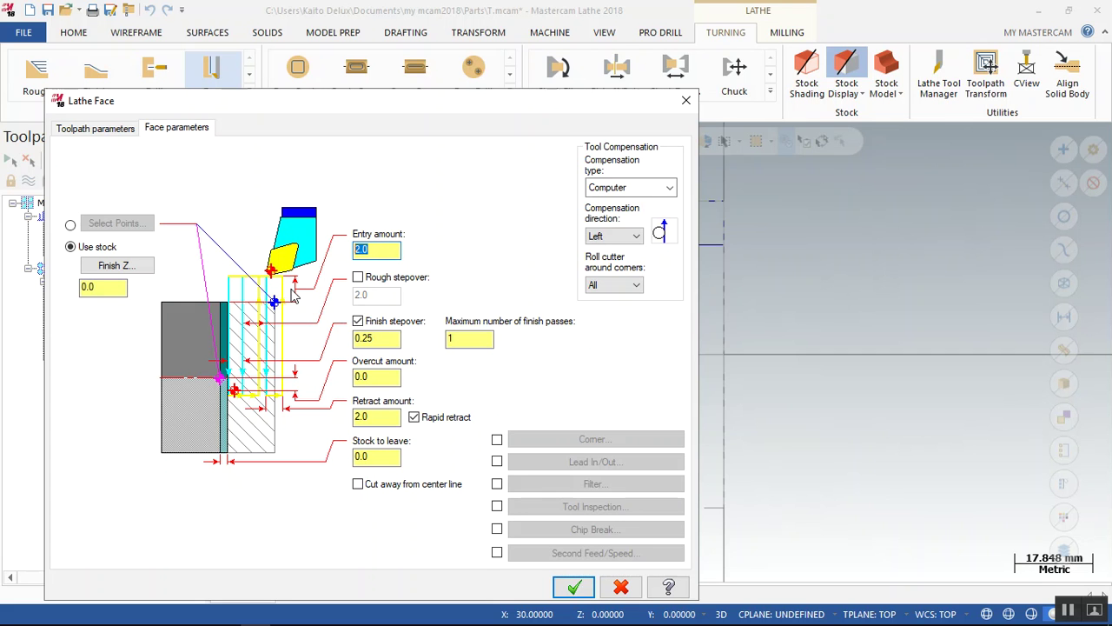
type("1")
Review the facing operation's tool and face parameters and generate the toolpath.
left_click(65, 129)
left_click(177, 130)
left_click(118, 130)
left_click(190, 135)
left_click(109, 130)
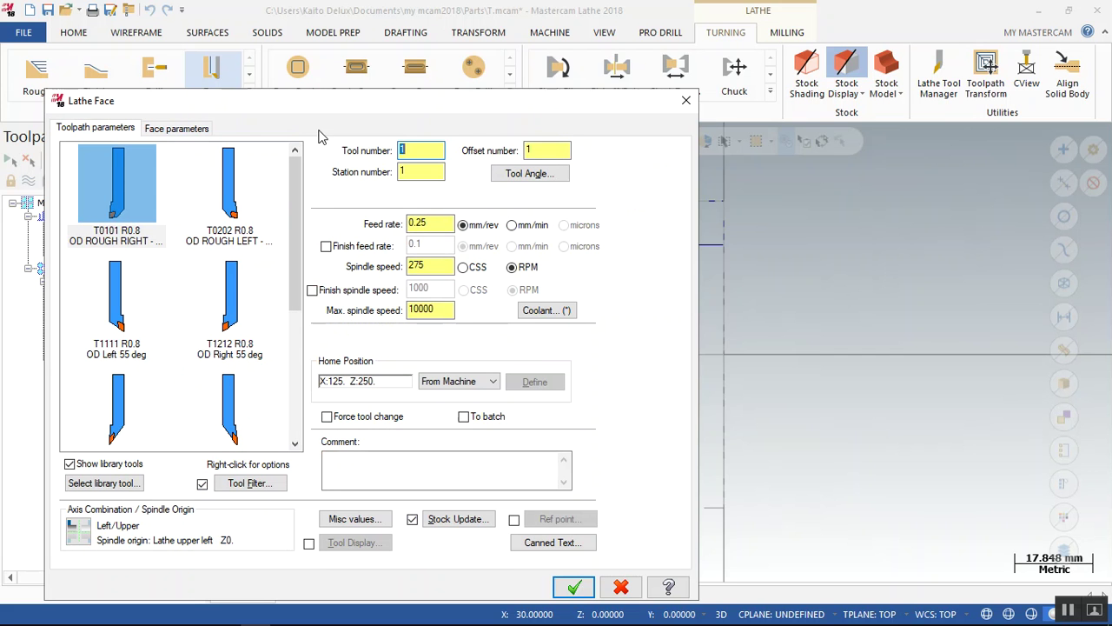
left_click(169, 130)
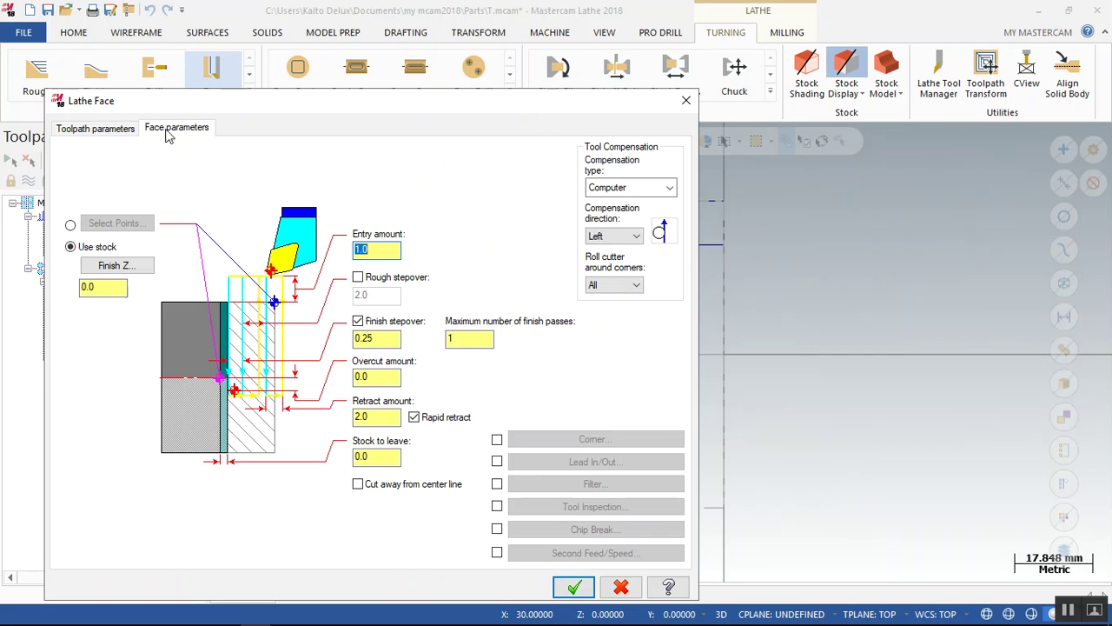
left_click(576, 589)
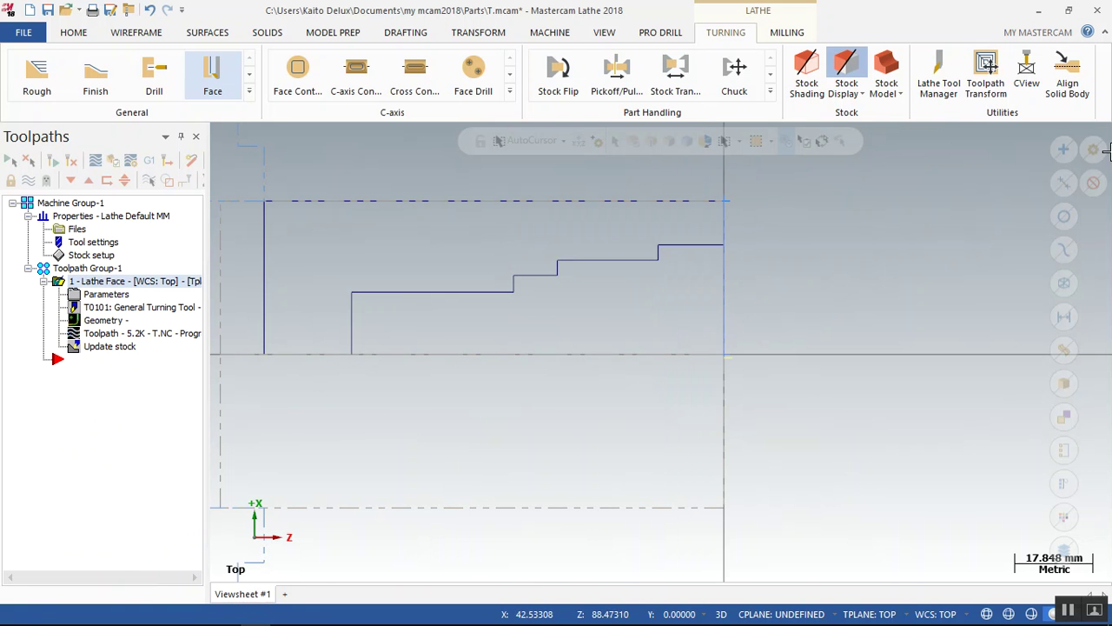
Add a lathe drill toolpath after the facing operation.
scroll(767, 258, "up", 1)
scroll(767, 258, "down", 3)
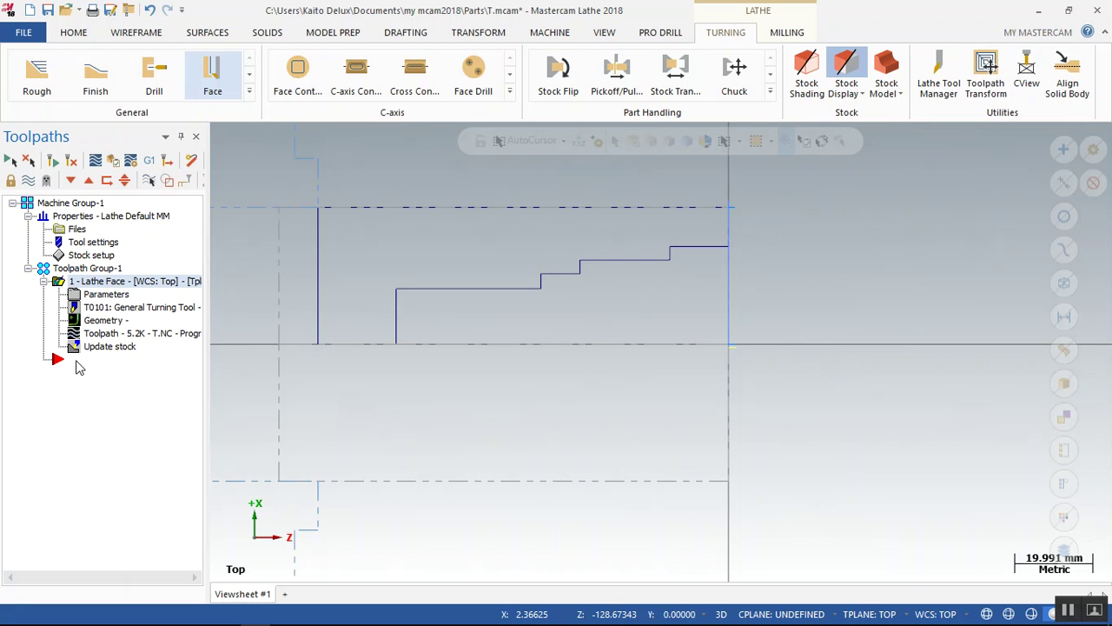
right_click(76, 365)
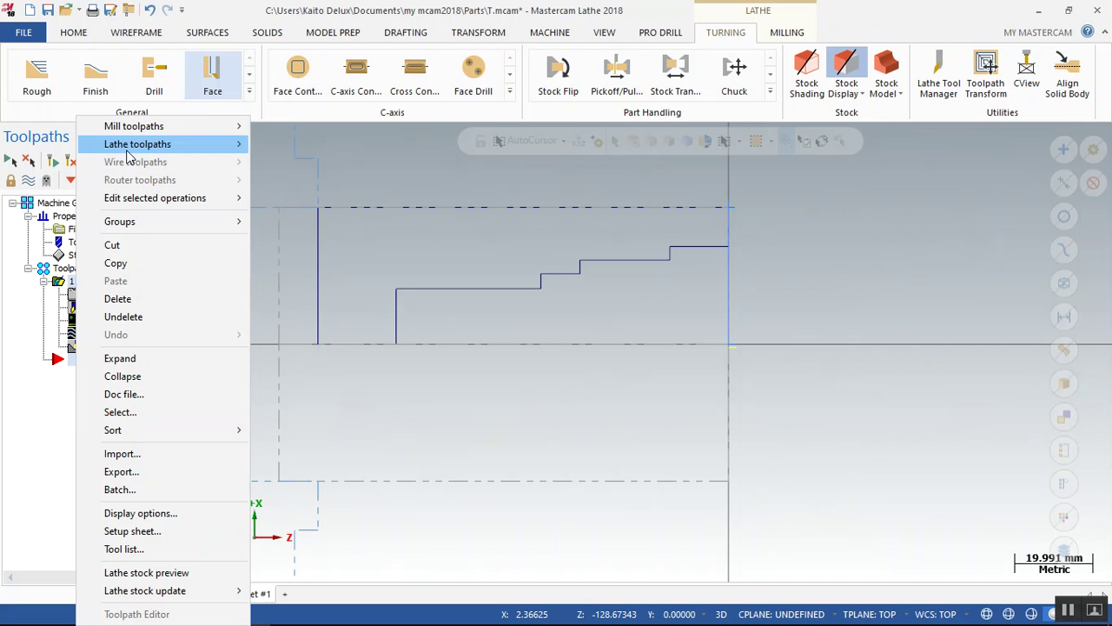
mouse_move(127, 153)
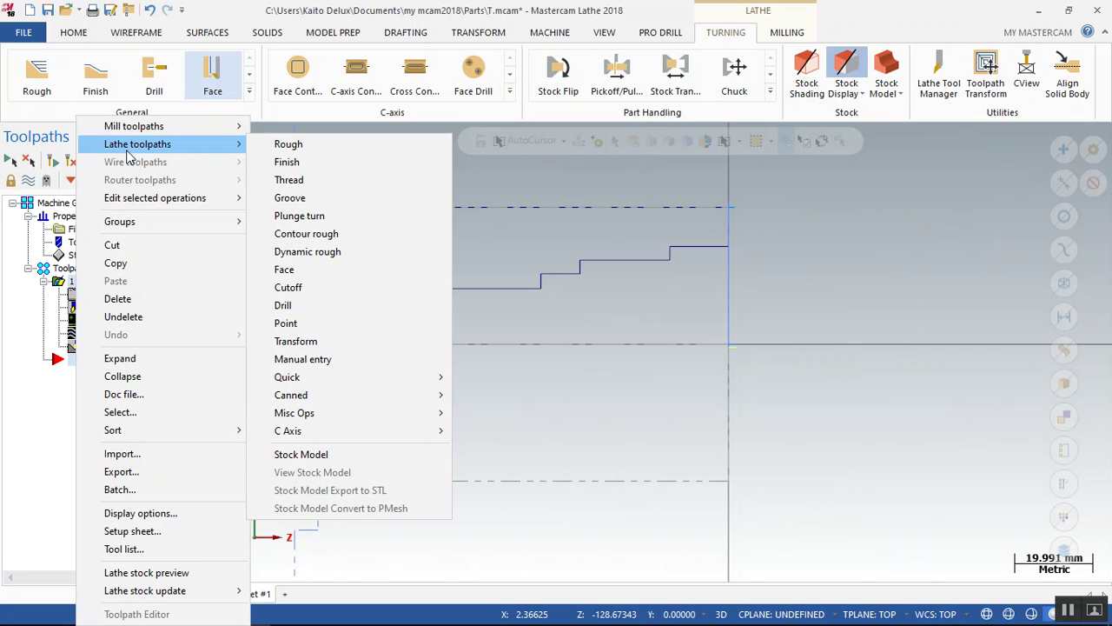
left_click(335, 305)
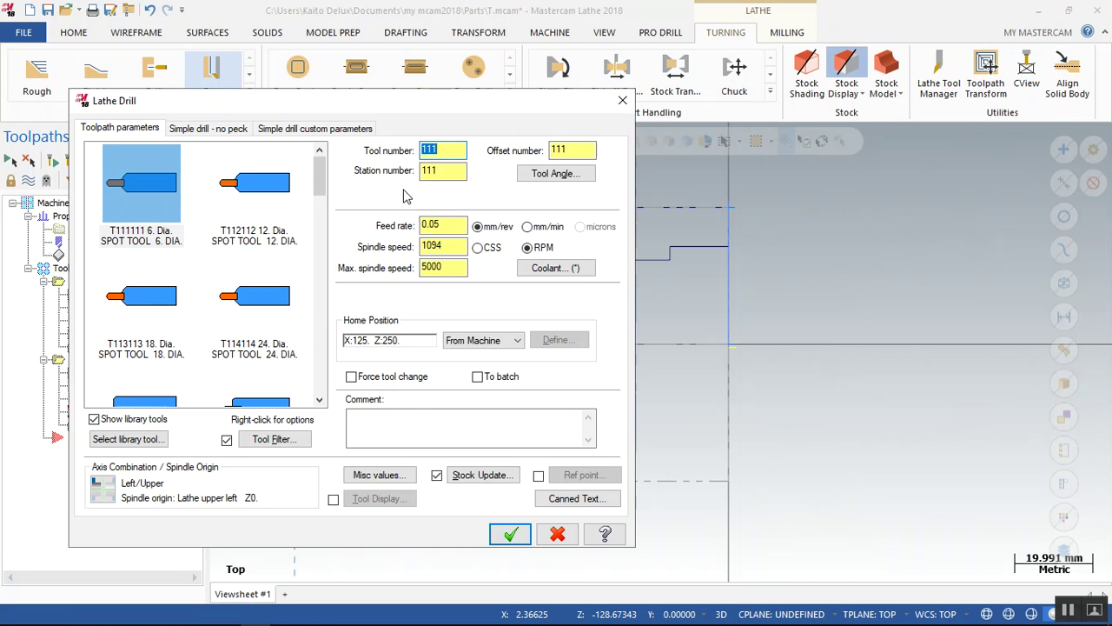
Switch to the Notepad tool data and place it beside the Lathe Drill dialog for reference.
mouse_move(252, 620)
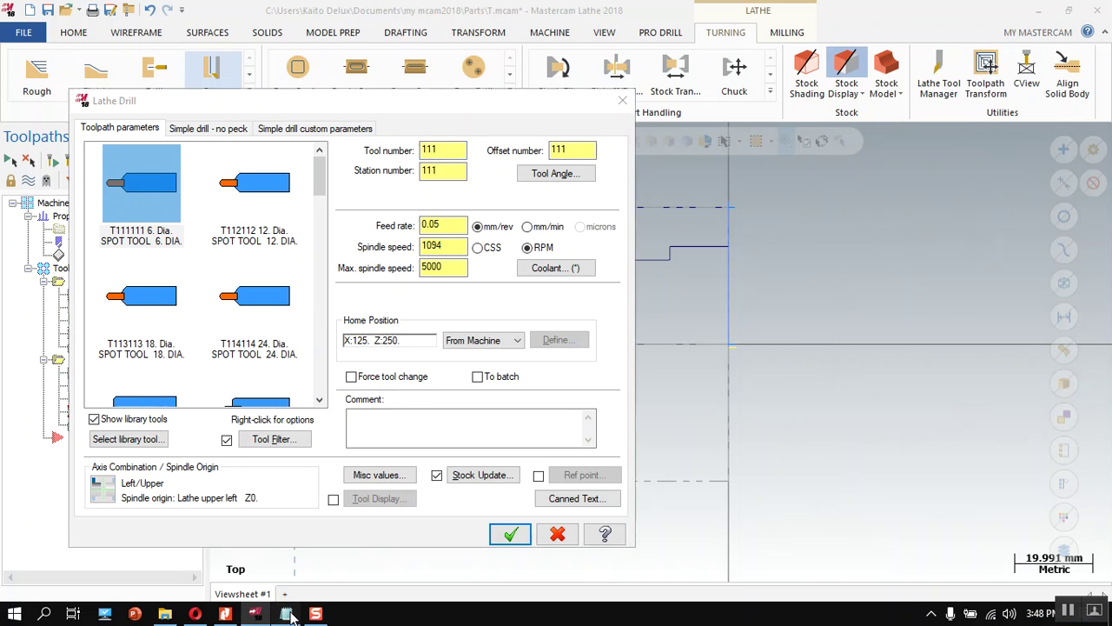
left_click(285, 614)
left_click_drag(270, 15, 768, 7)
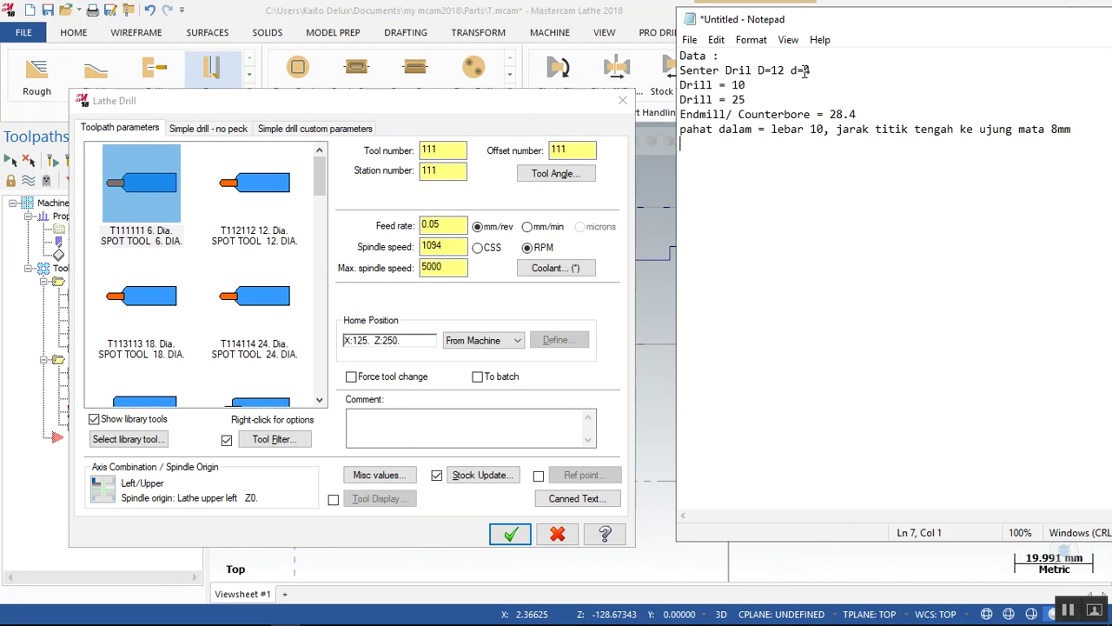
Select the T116116 12 mm center drill for the drilling operation and accept its tool geometry.
scroll(233, 251, "down", 2)
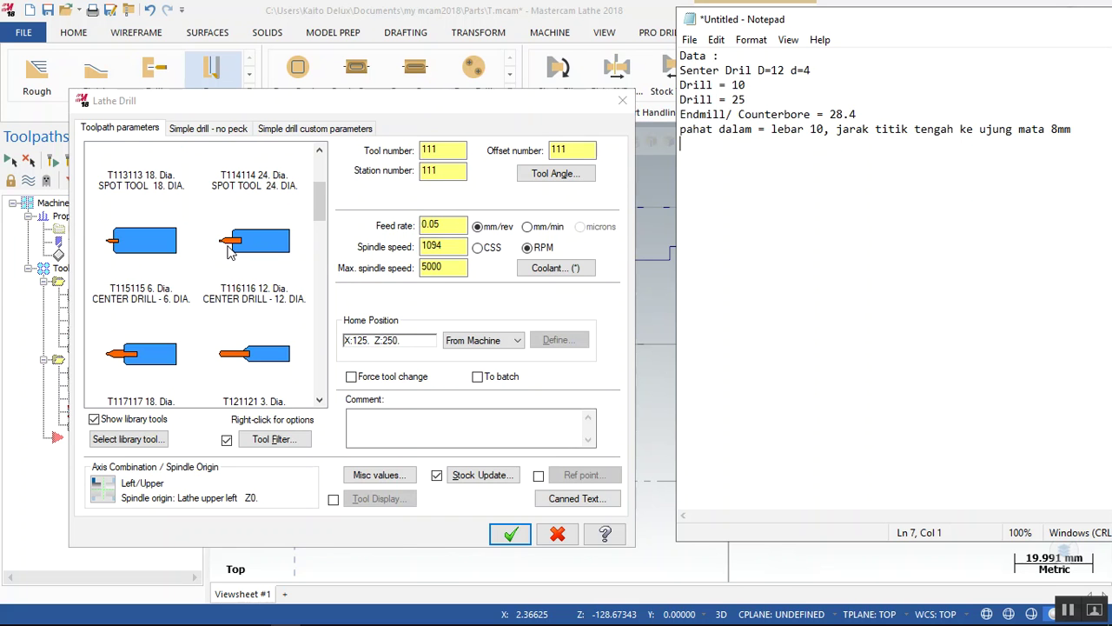
left_click(232, 261)
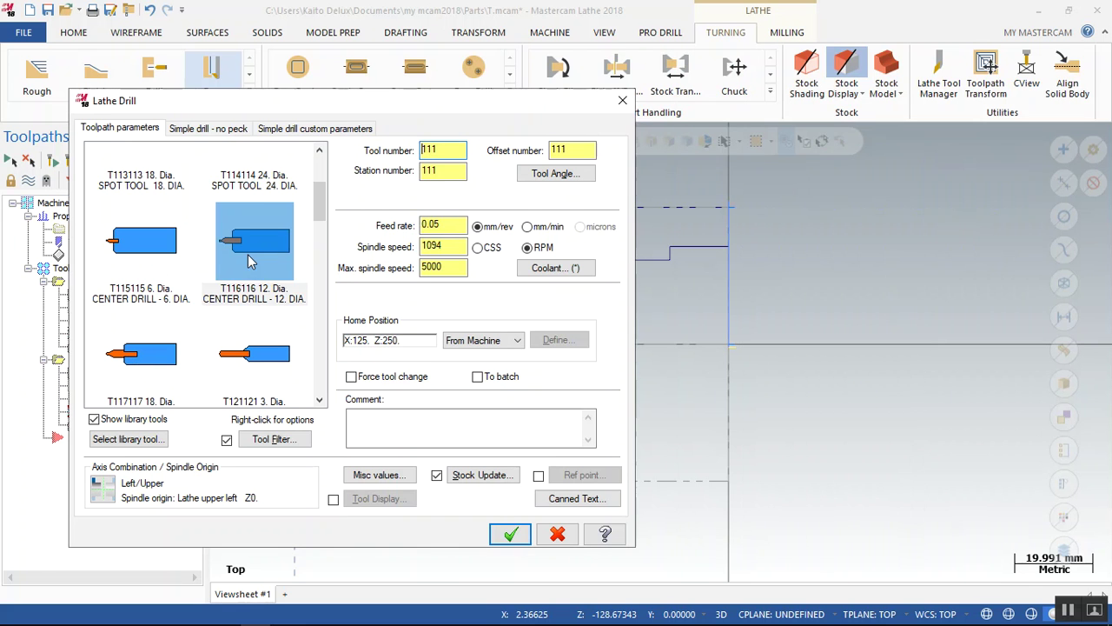
double_click(276, 253)
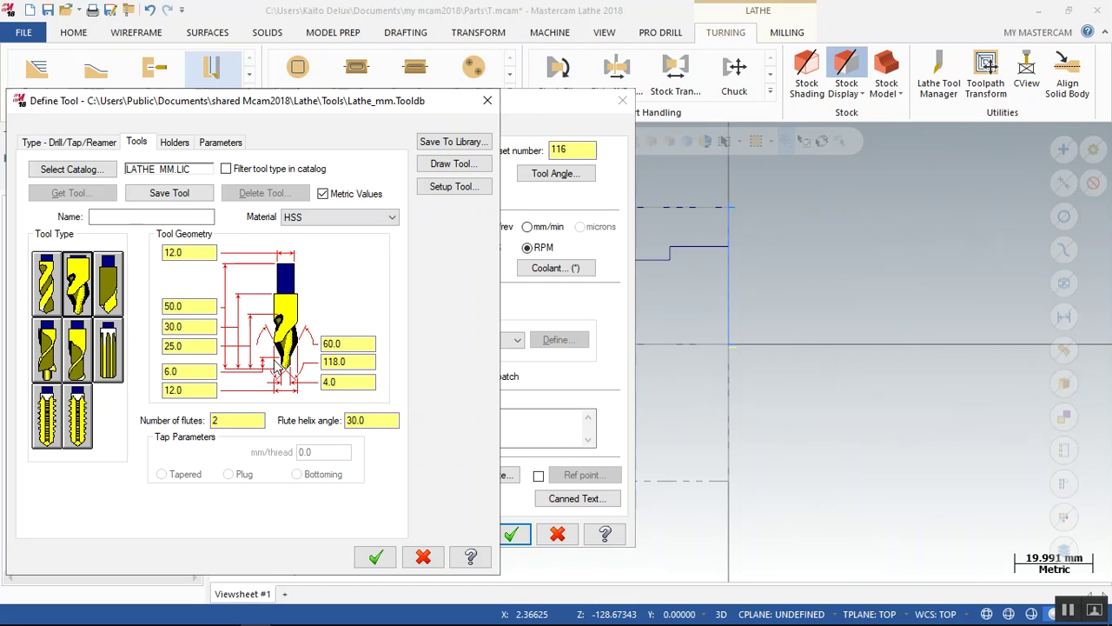
left_click(376, 557)
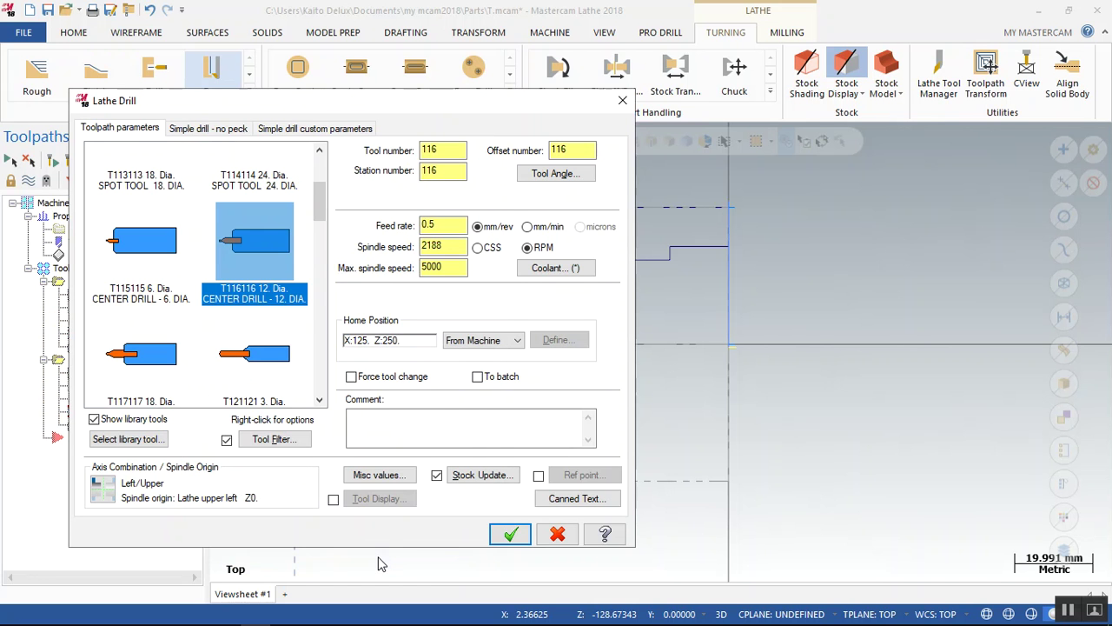
Set the center drill's incremental depth to -10 and pick the drill point at X0 Z0, on the centerline at the part's face.
left_click(240, 130)
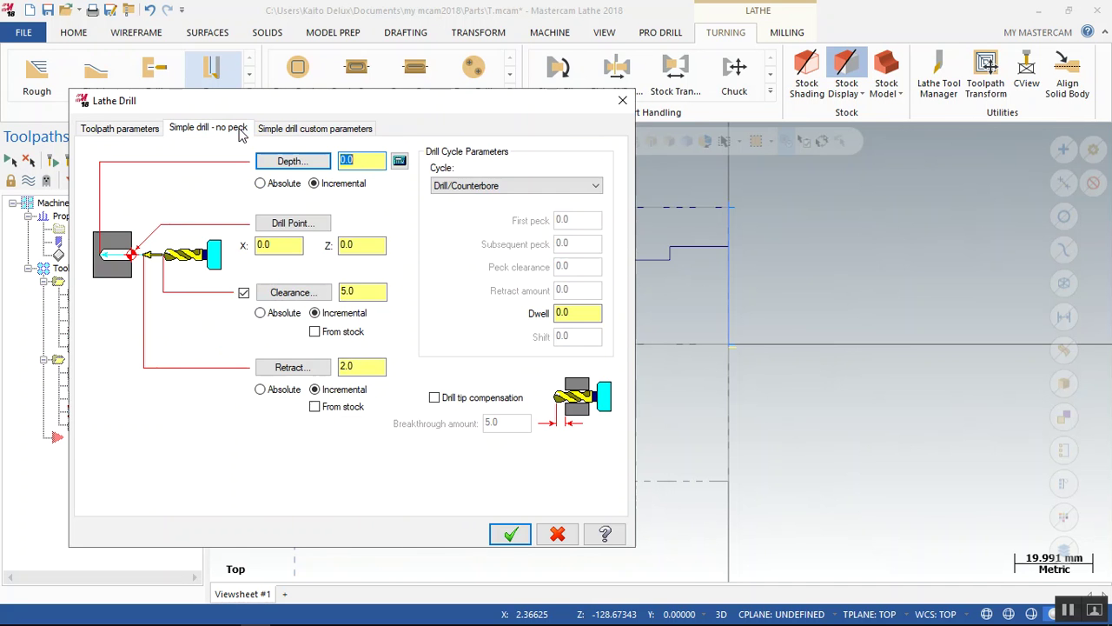
double_click(374, 160)
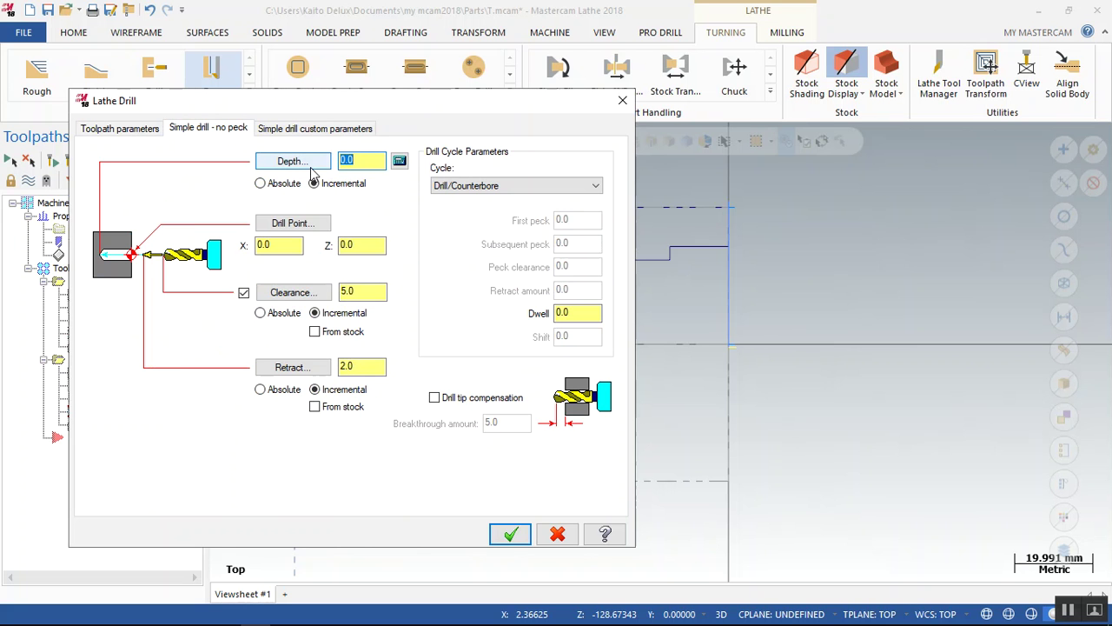
type("-10")
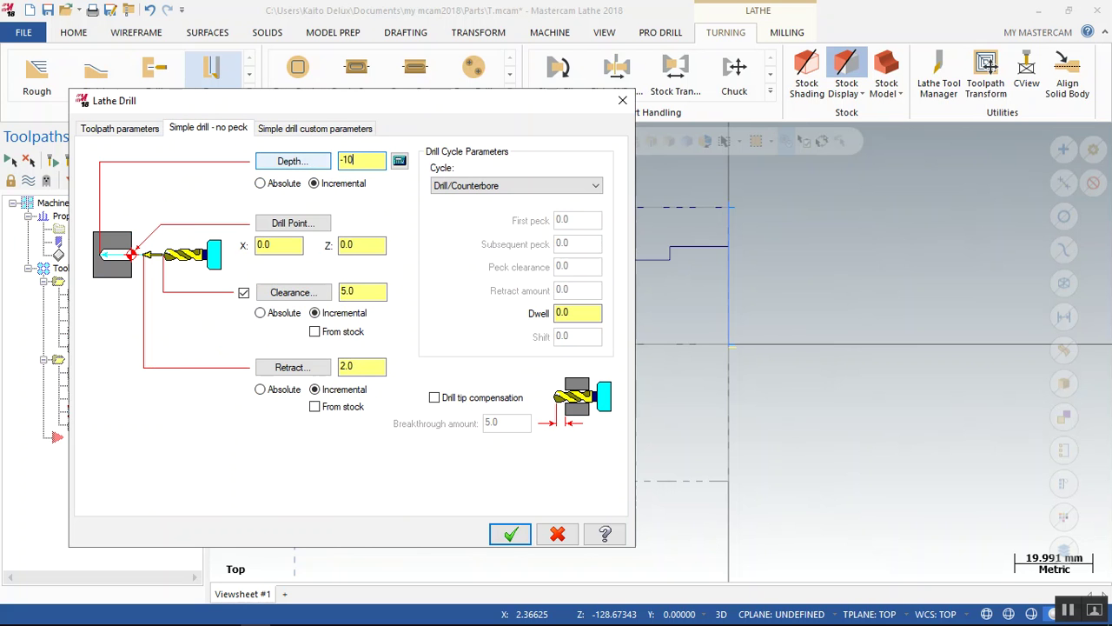
left_click(319, 225)
left_click(728, 342)
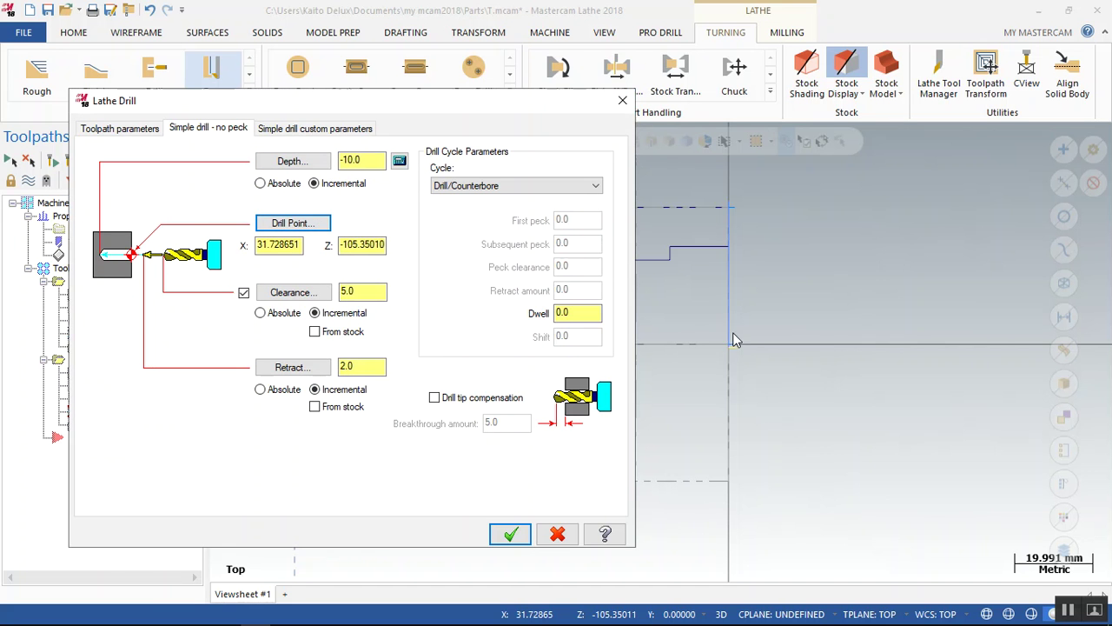
left_click(293, 223)
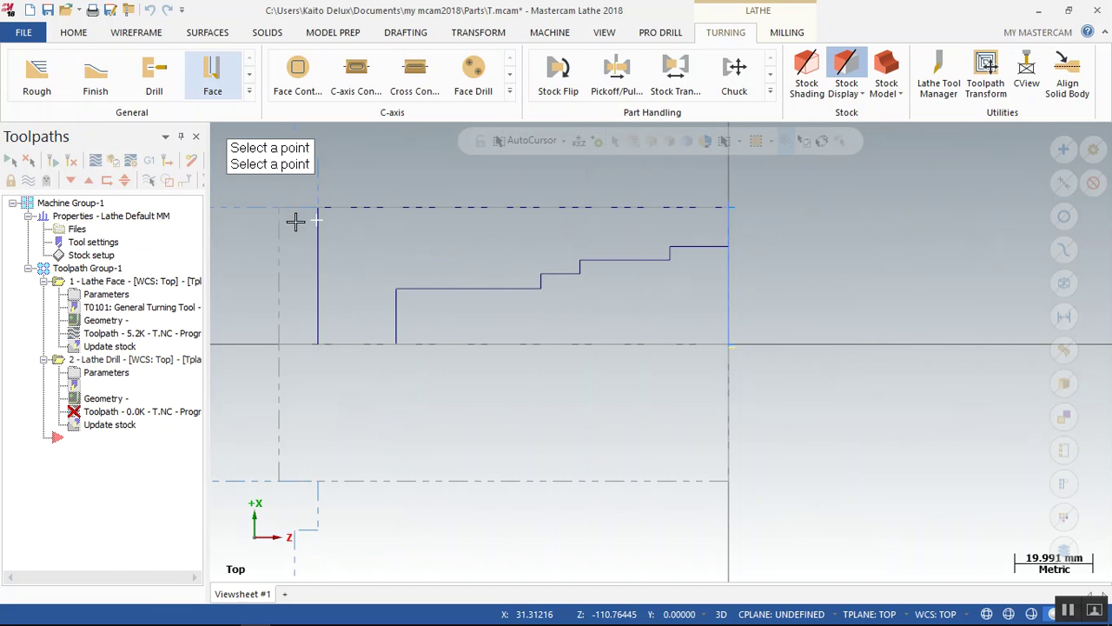
left_click(722, 343)
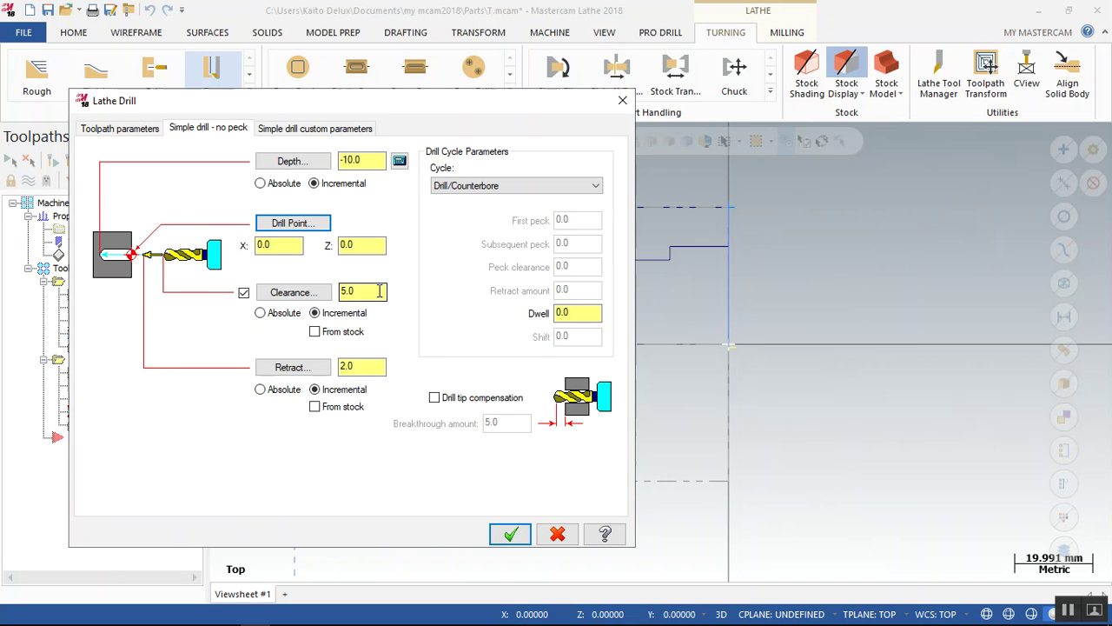
Set the center drilling clearance to 1 mm, review the drill settings and generate the toolpath.
left_click_drag(375, 291, 350, 289)
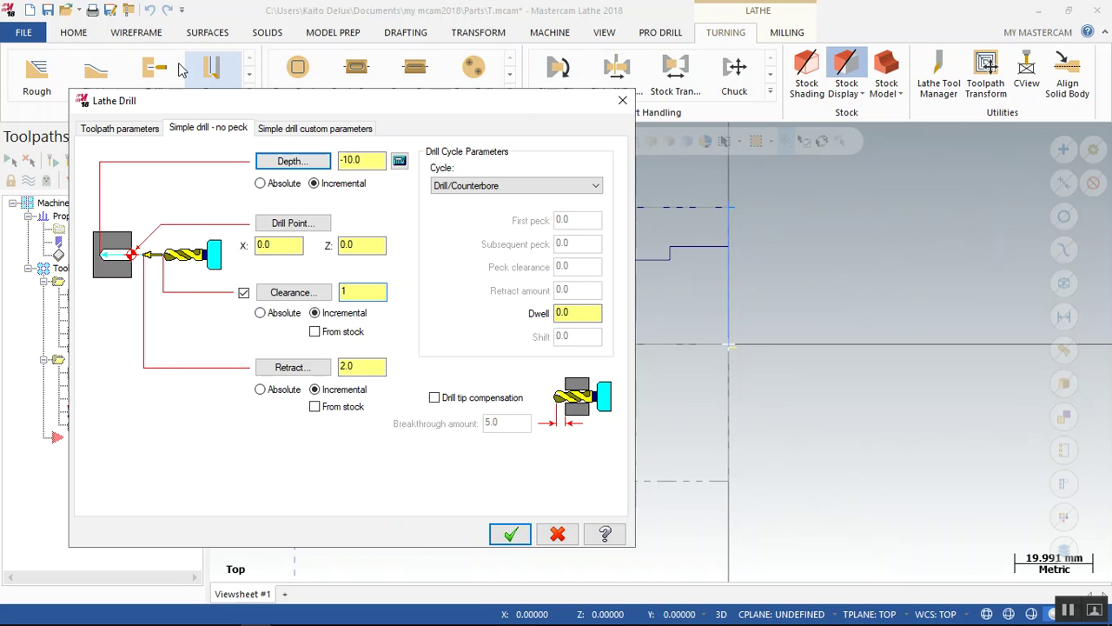
left_click(120, 127)
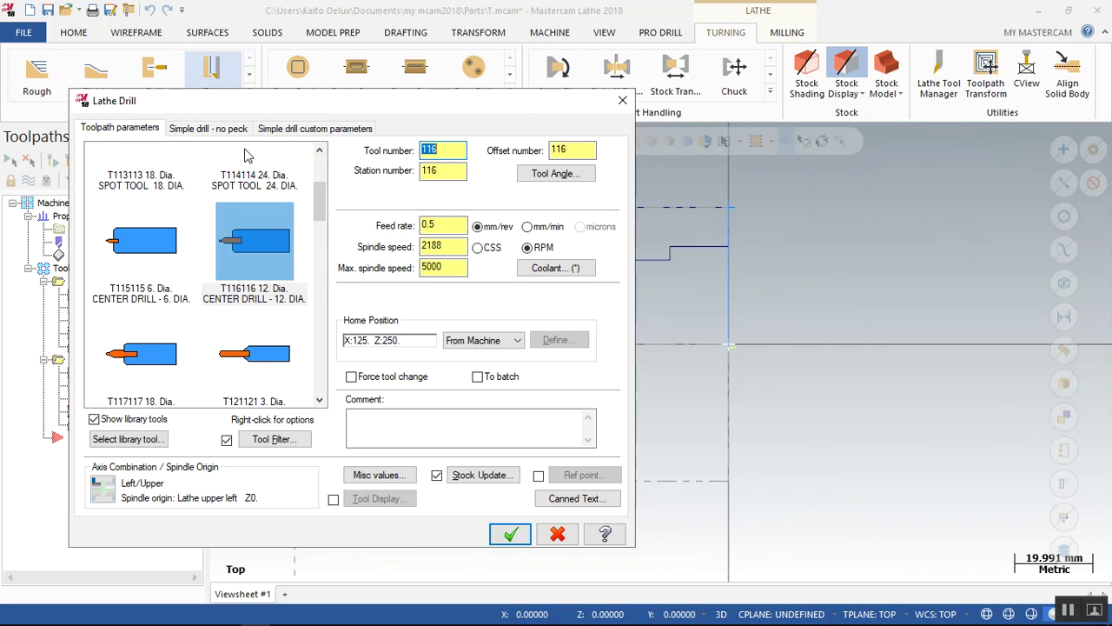
left_click(335, 128)
left_click(186, 132)
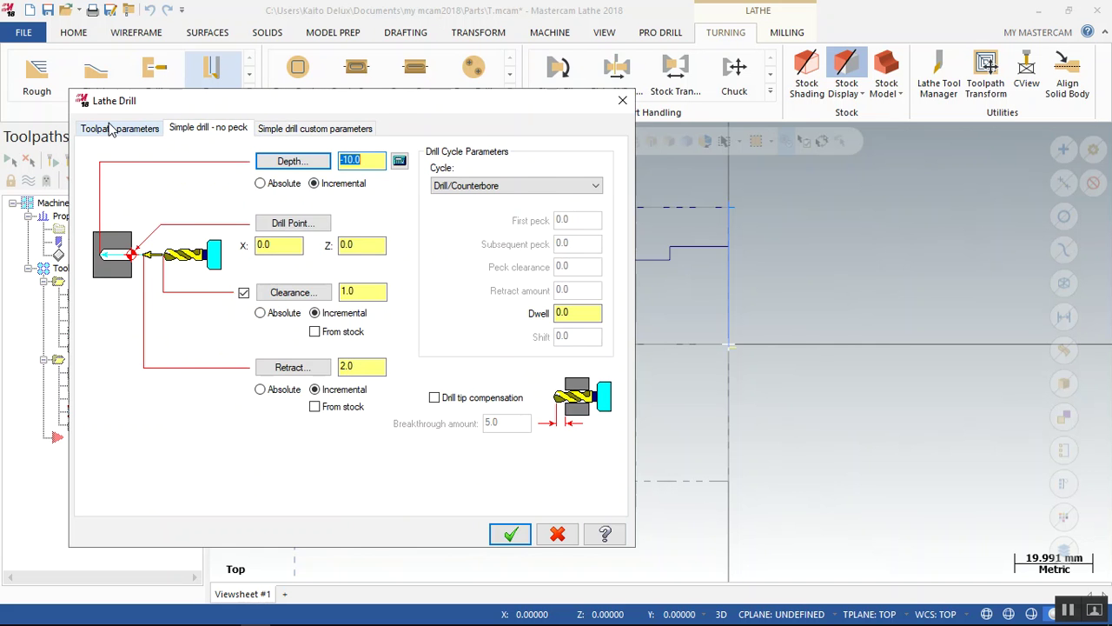
left_click(111, 128)
left_click(228, 134)
left_click(504, 538)
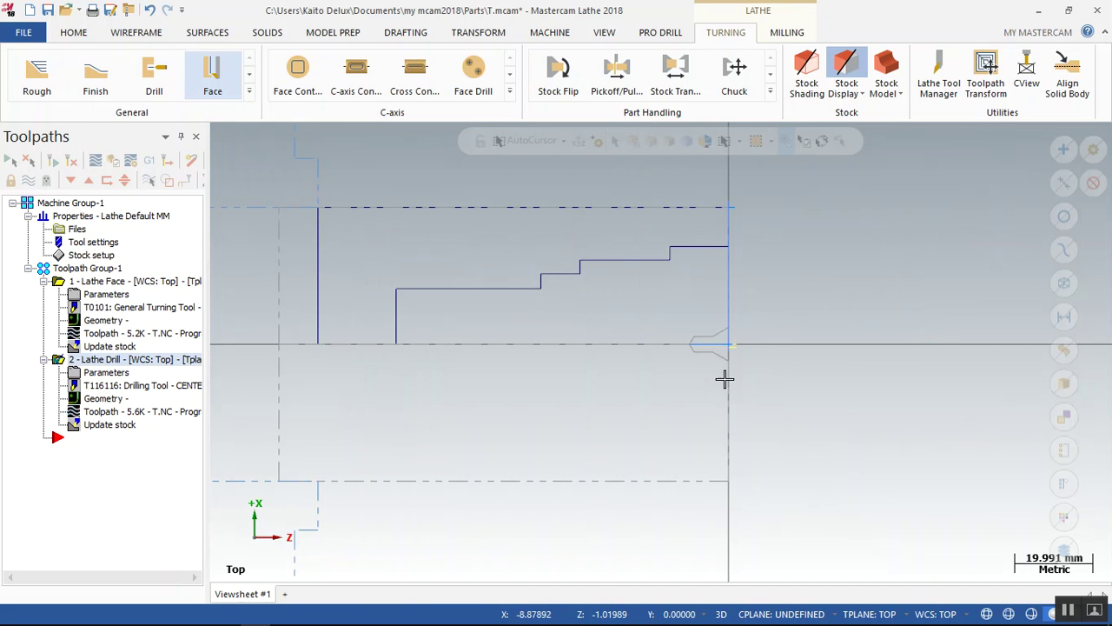
scroll(736, 350, "down", 1)
scroll(736, 350, "up", 1)
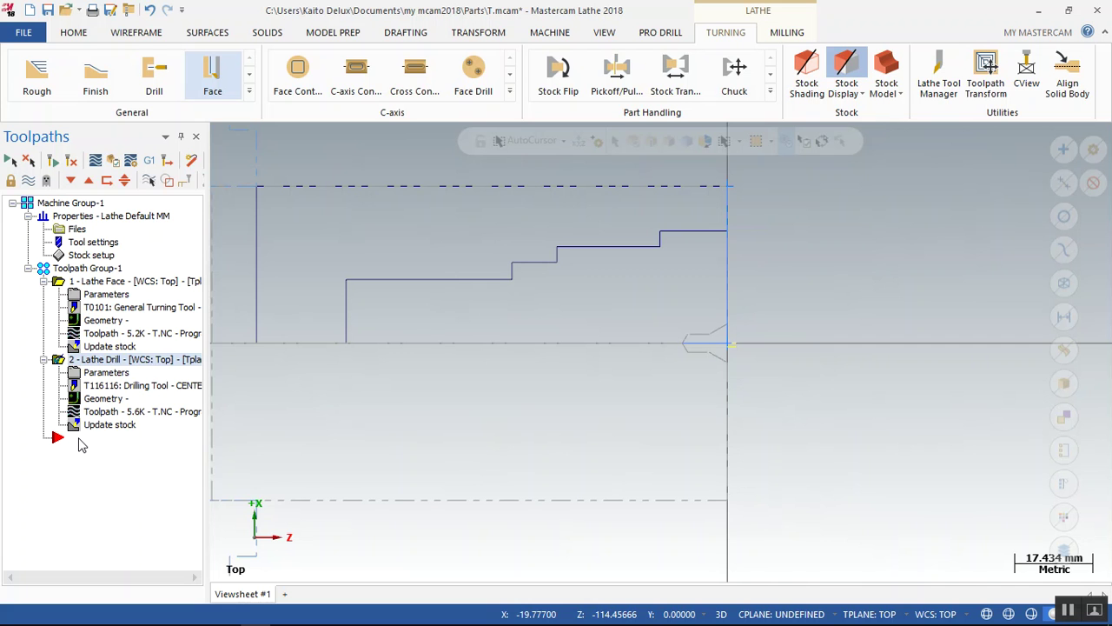
Add another lathe drill toolpath after the center drilling and check the drill diameters in the Notepad tool data.
right_click(79, 443)
mouse_move(135, 150)
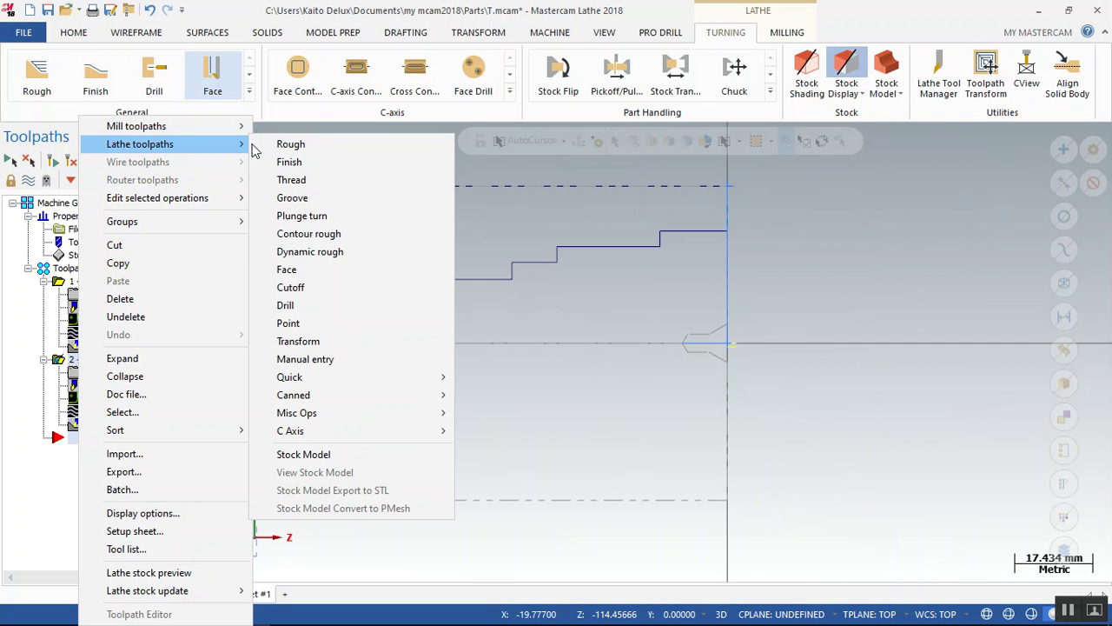
left_click(306, 309)
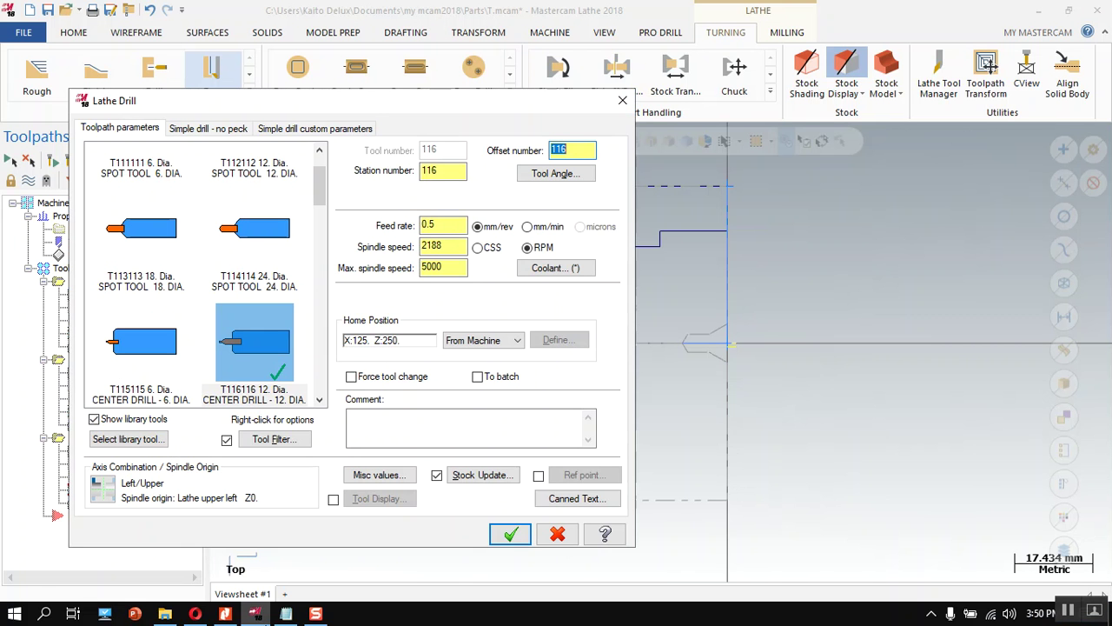
left_click(285, 613)
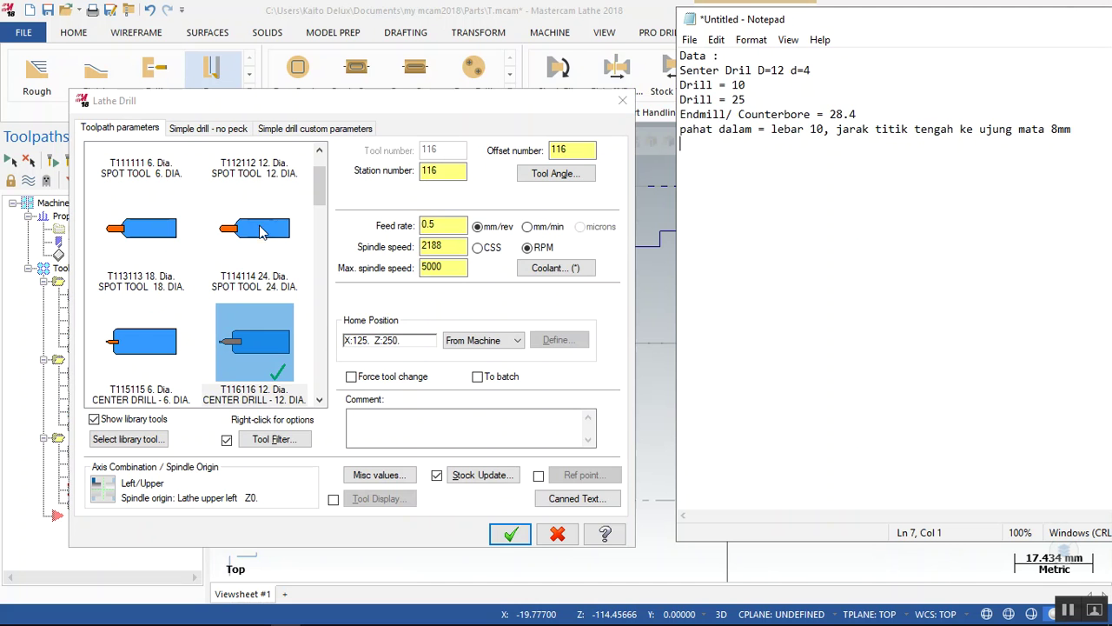
scroll(194, 284, "up", 1)
scroll(195, 284, "down", 1)
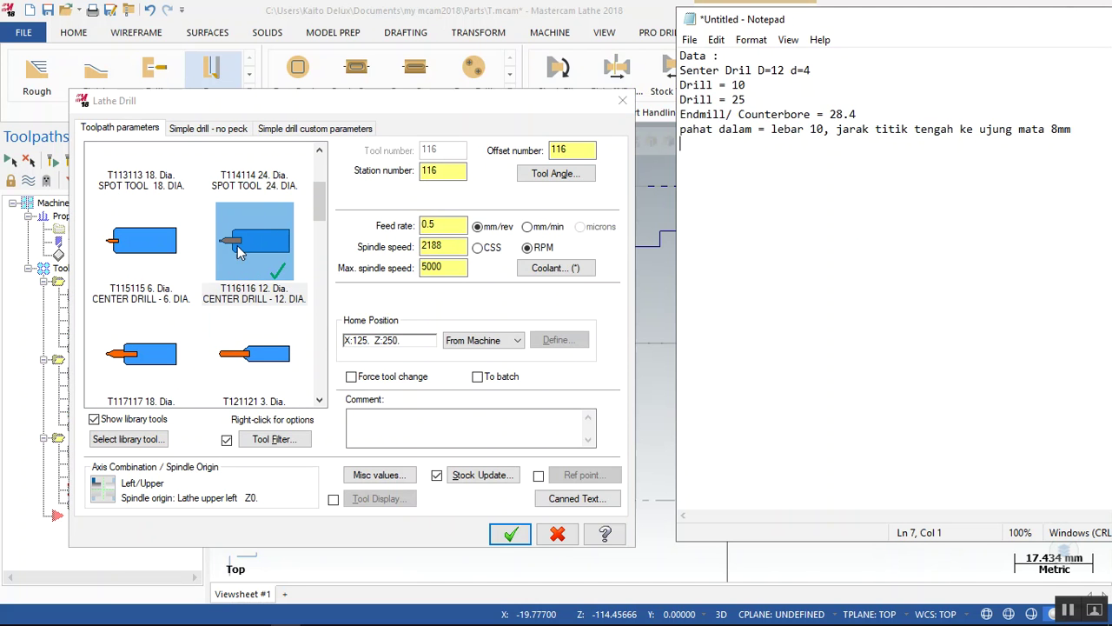
left_click(669, 560)
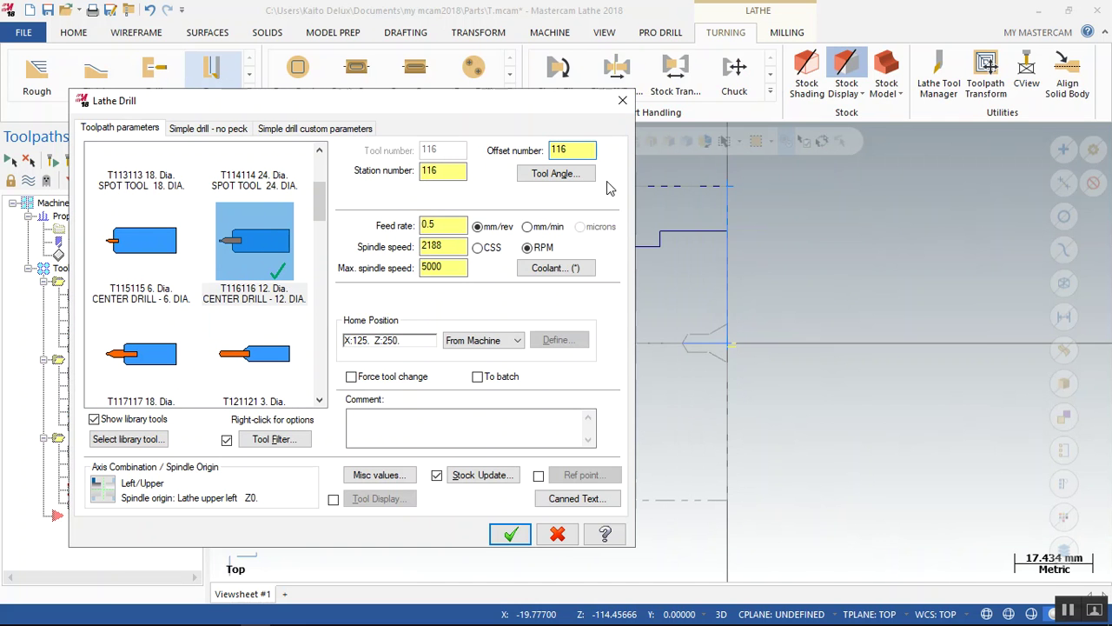
Select the T127127 25 mm library drill and set its cutting diameter to 10 mm.
left_click_drag(582, 101, 466, 403)
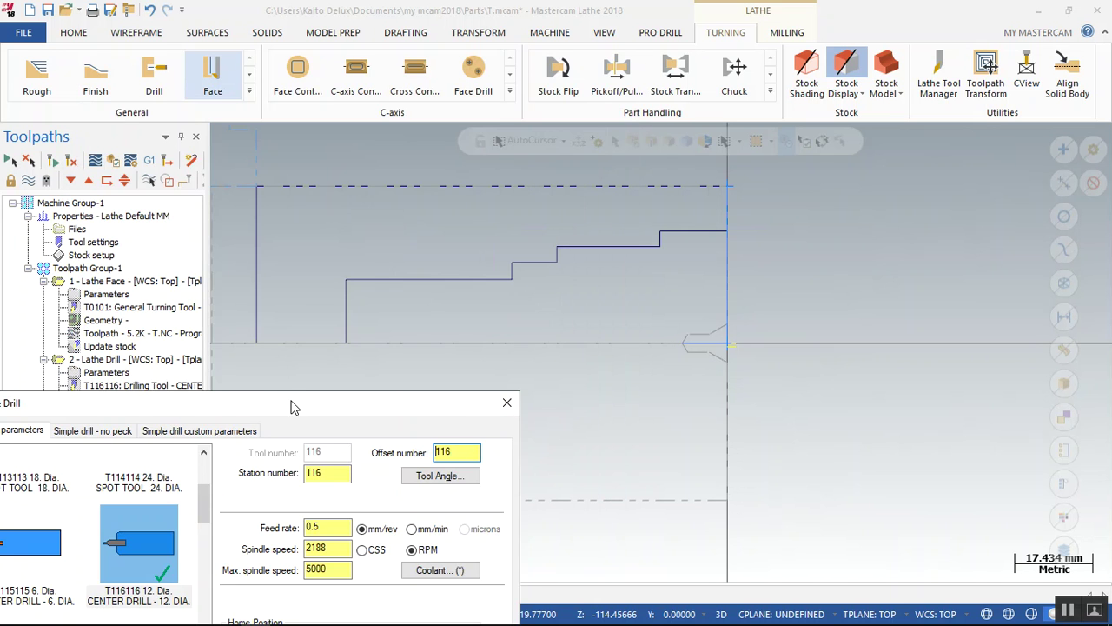
left_click_drag(472, 70, 472, 70)
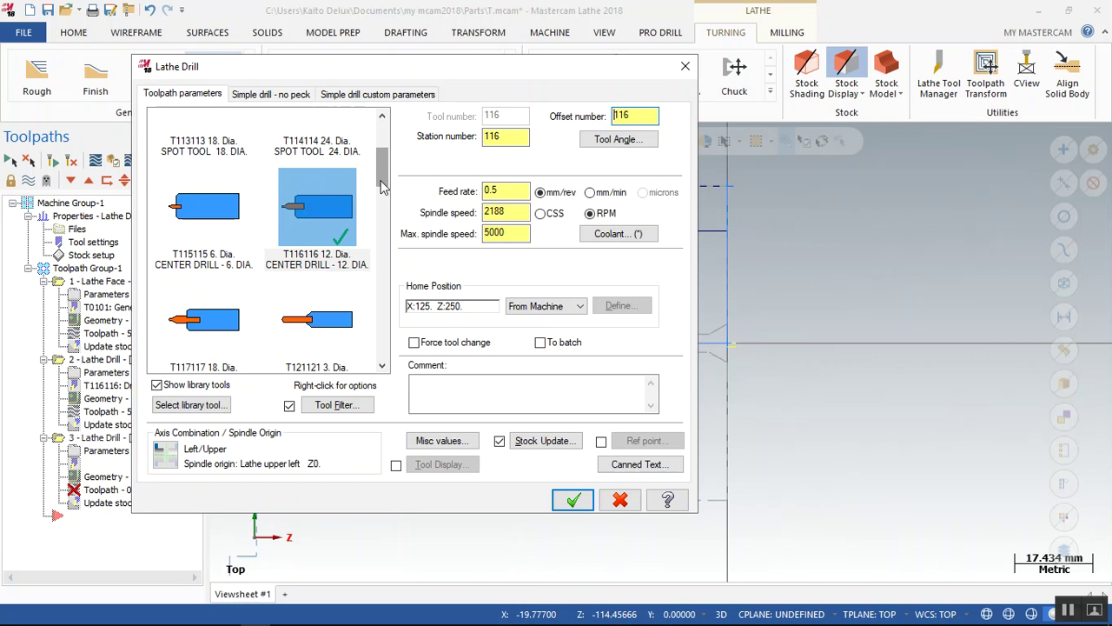
left_click_drag(385, 185, 379, 233)
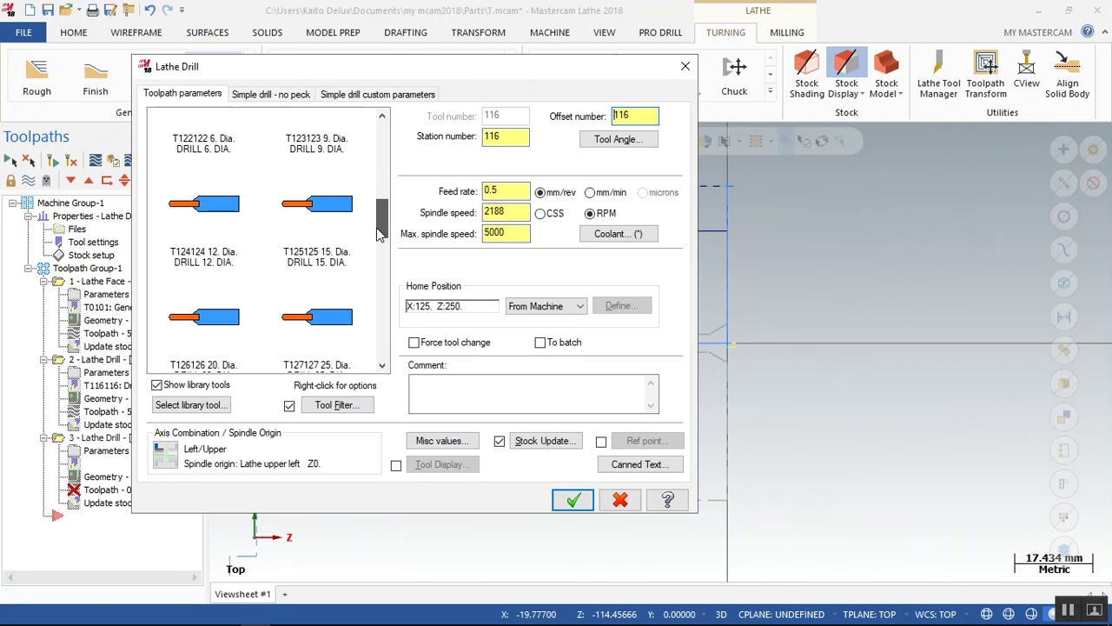
double_click(224, 228)
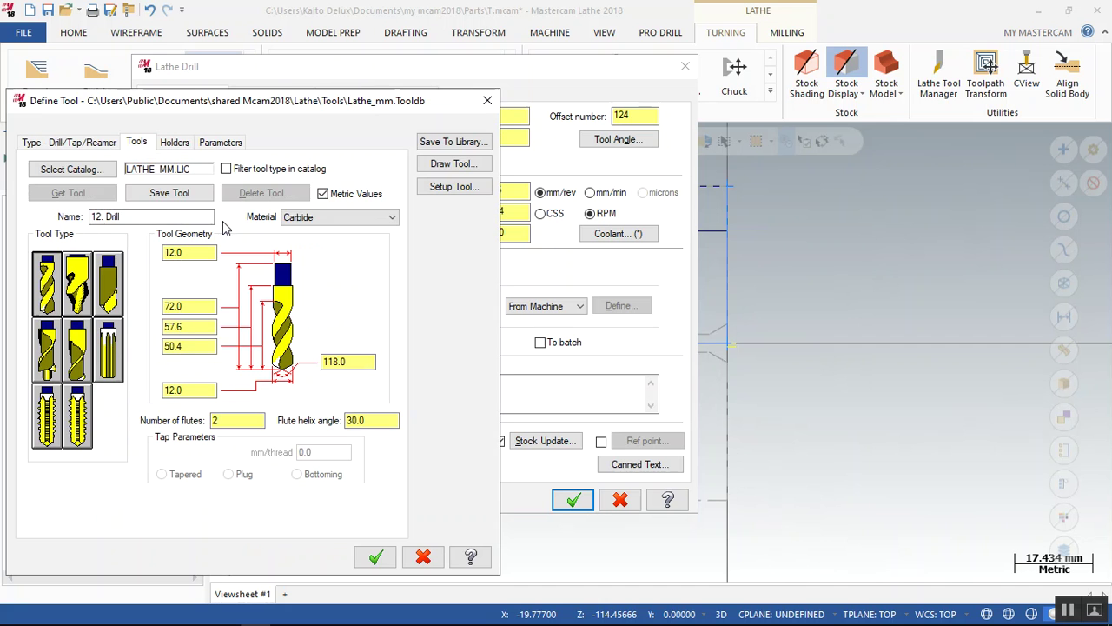
left_click(416, 563)
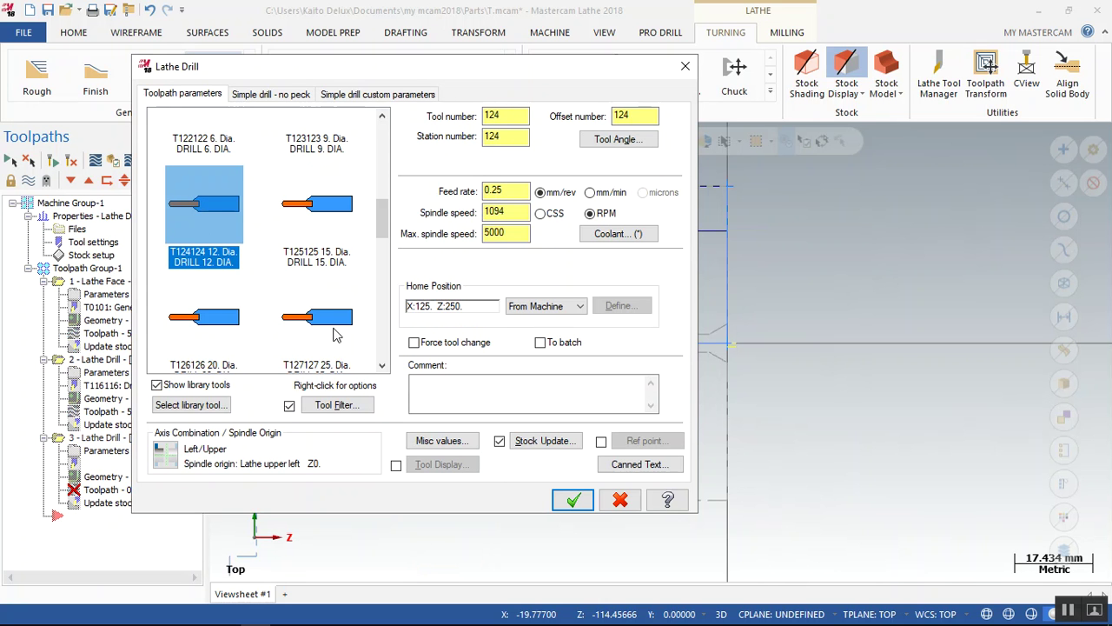
double_click(309, 318)
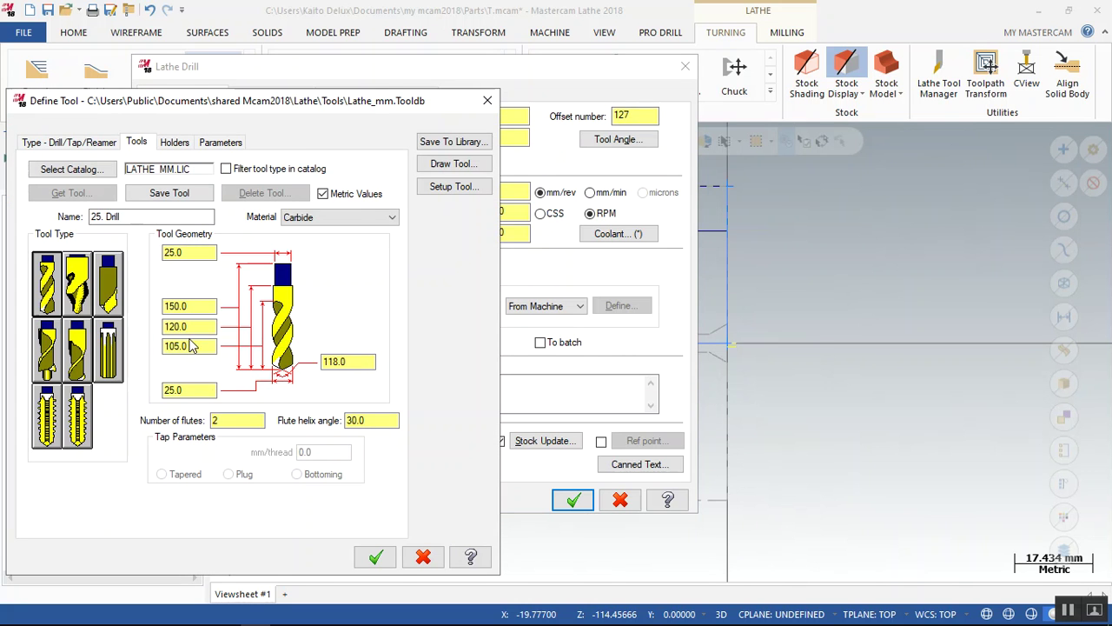
double_click(190, 389)
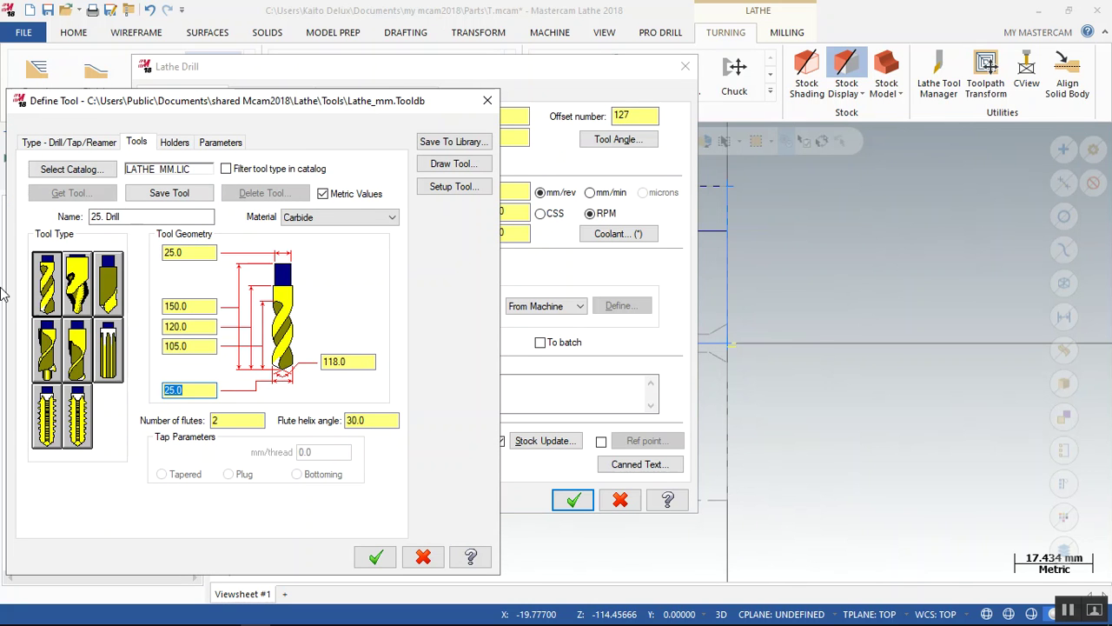
type("10")
left_click(375, 556)
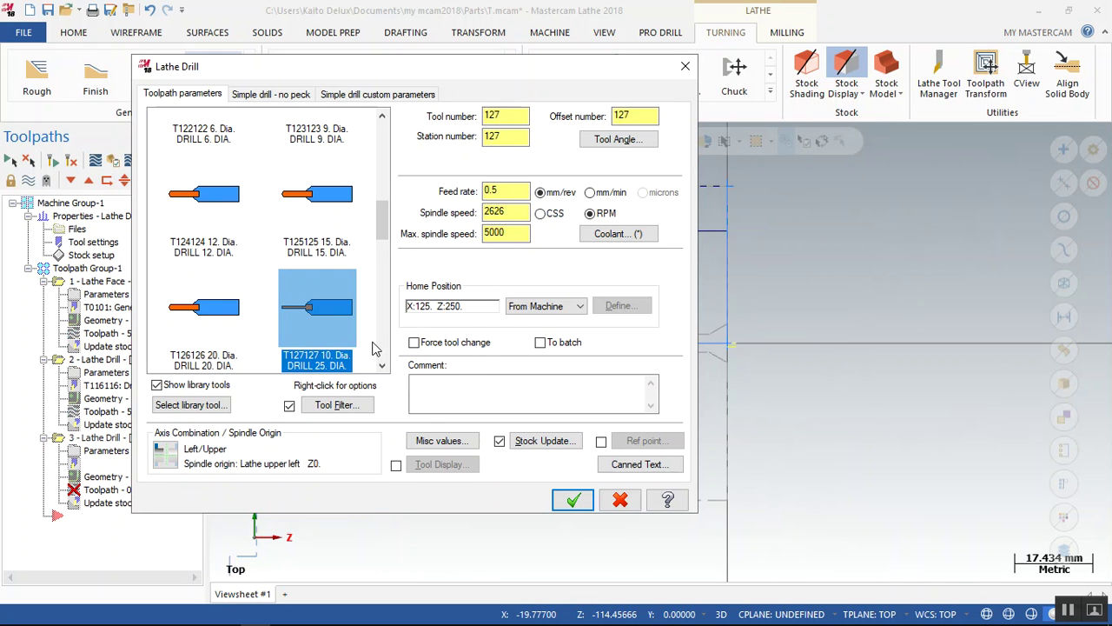
Set the 10 mm drill's incremental depth to -92 and move the Lathe Drill dialog off the part profile.
left_click(287, 93)
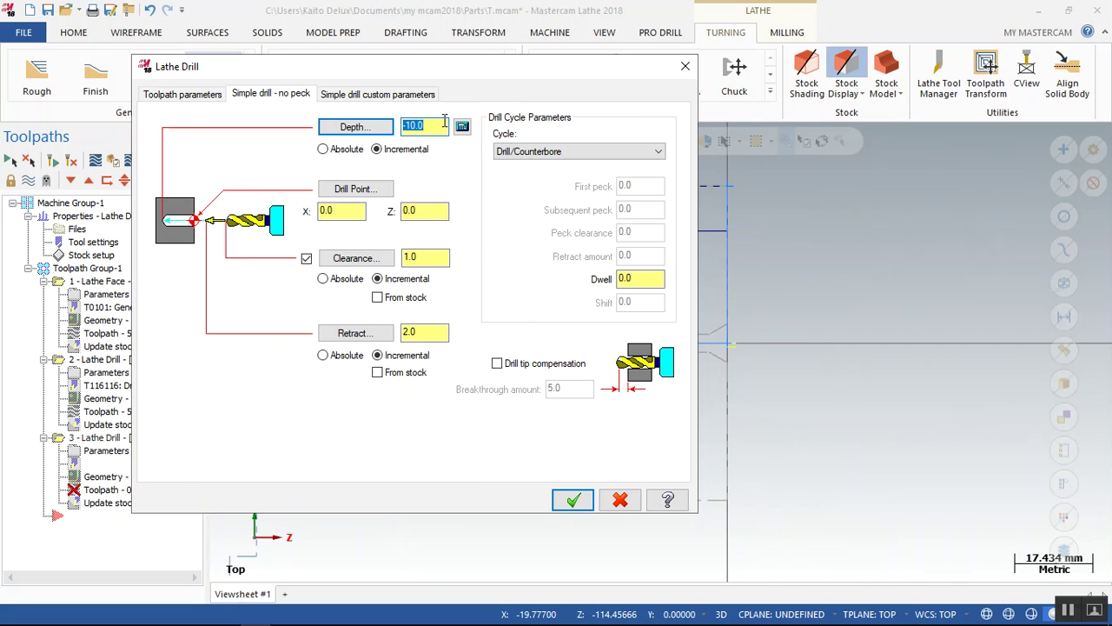
type("-92")
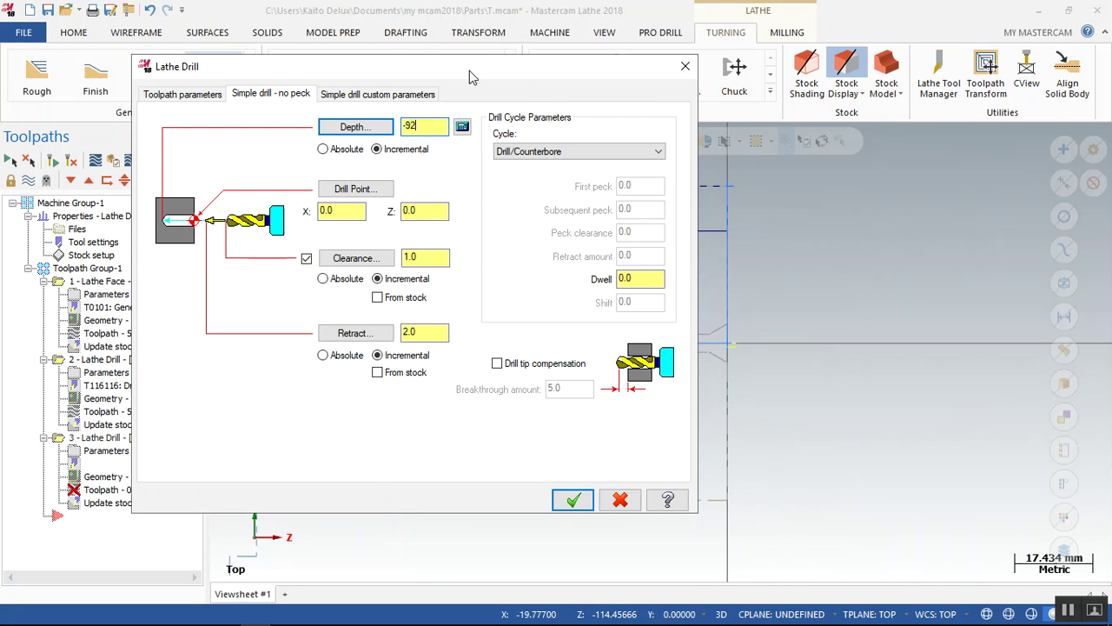
left_click_drag(473, 71, 848, 92)
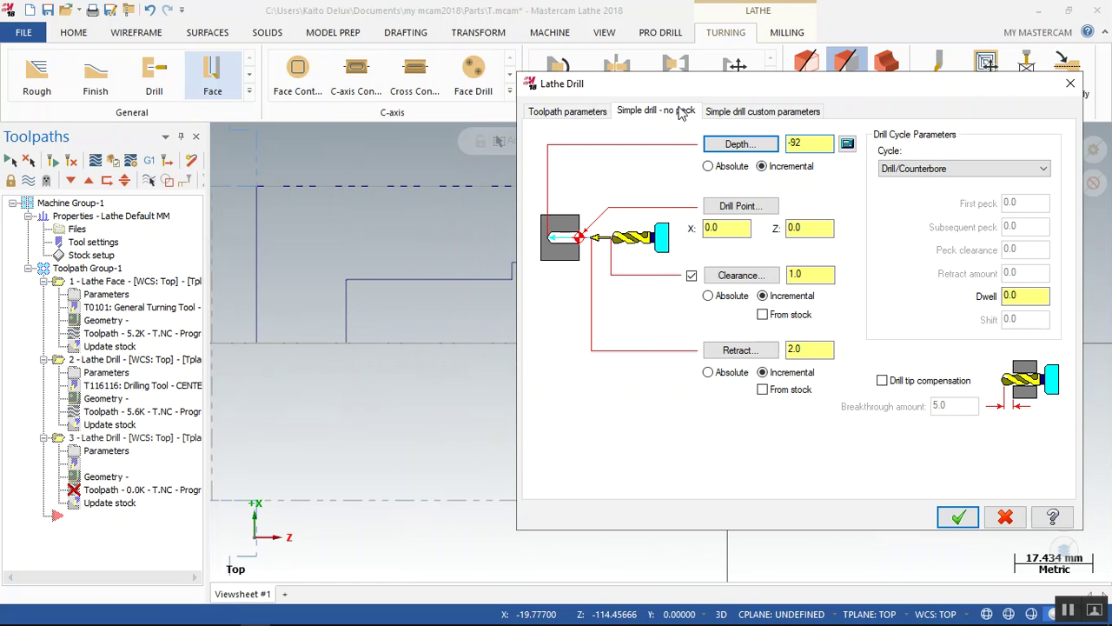
left_click_drag(685, 94, 626, 134)
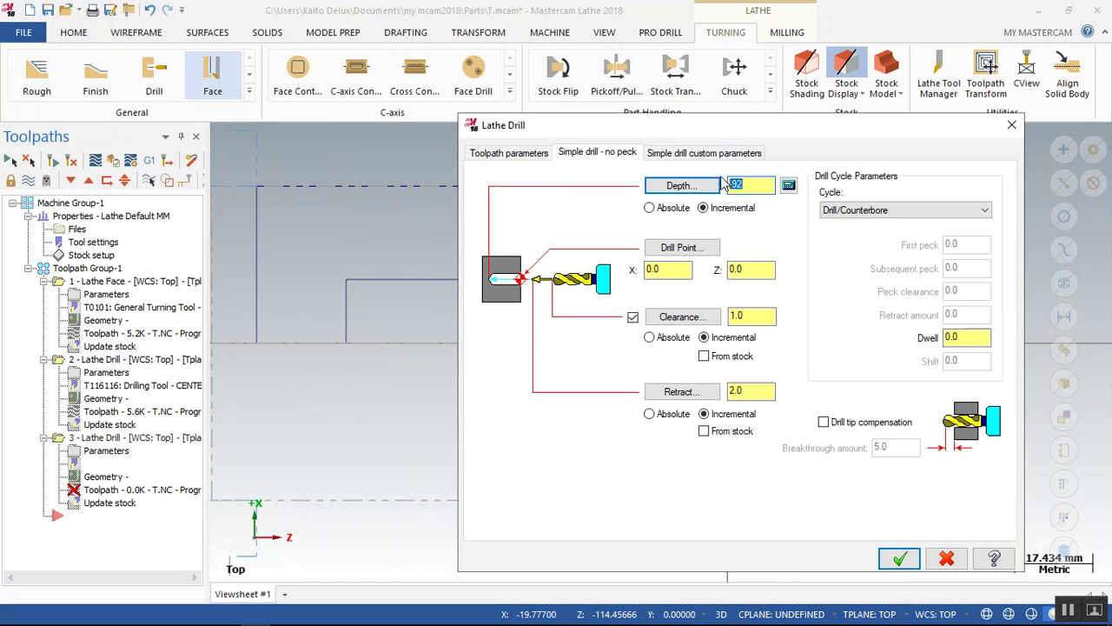
Pick the drilling depth from the geometry at the centerline point on the part's face, checking the Notepad tool data meanwhile.
left_click(718, 184)
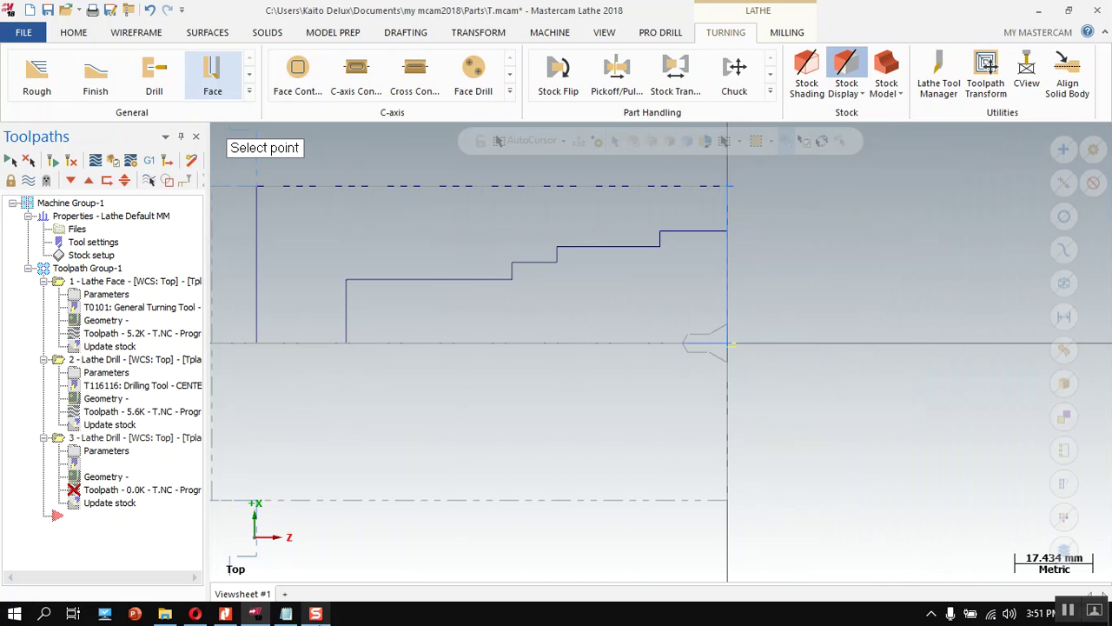
mouse_move(288, 615)
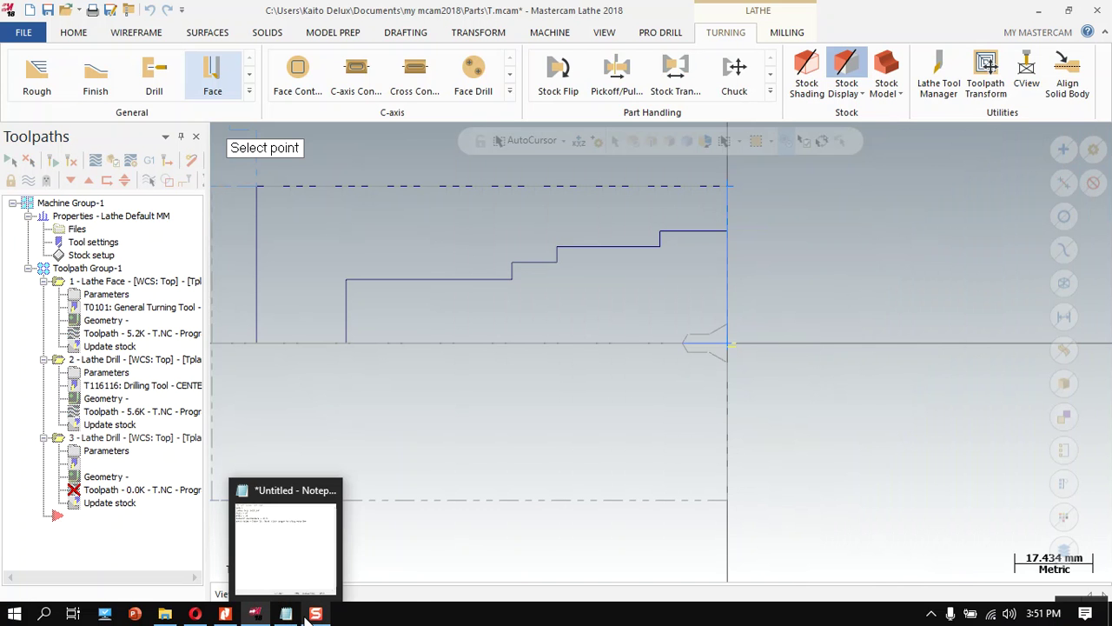
left_click(286, 614)
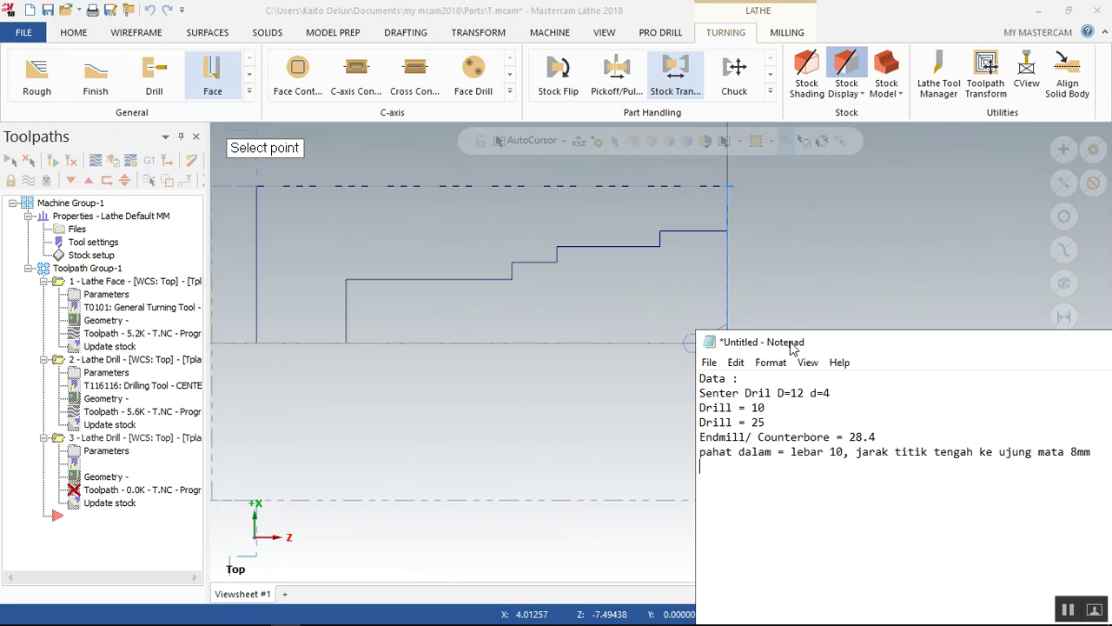
left_click_drag(787, 344, 581, 465)
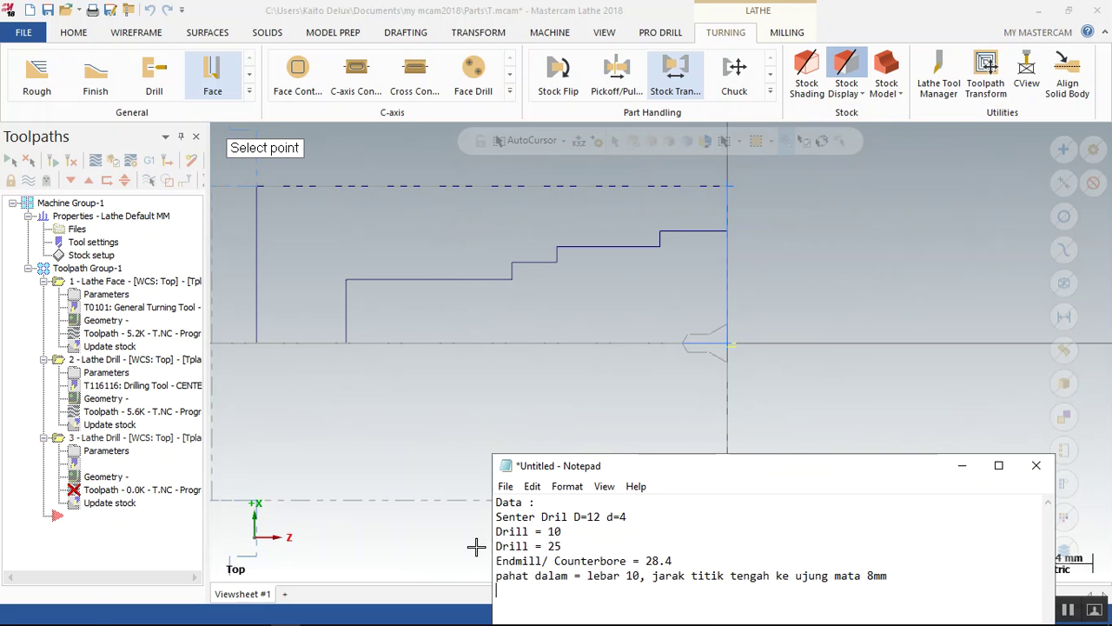
mouse_move(478, 622)
left_click(730, 344)
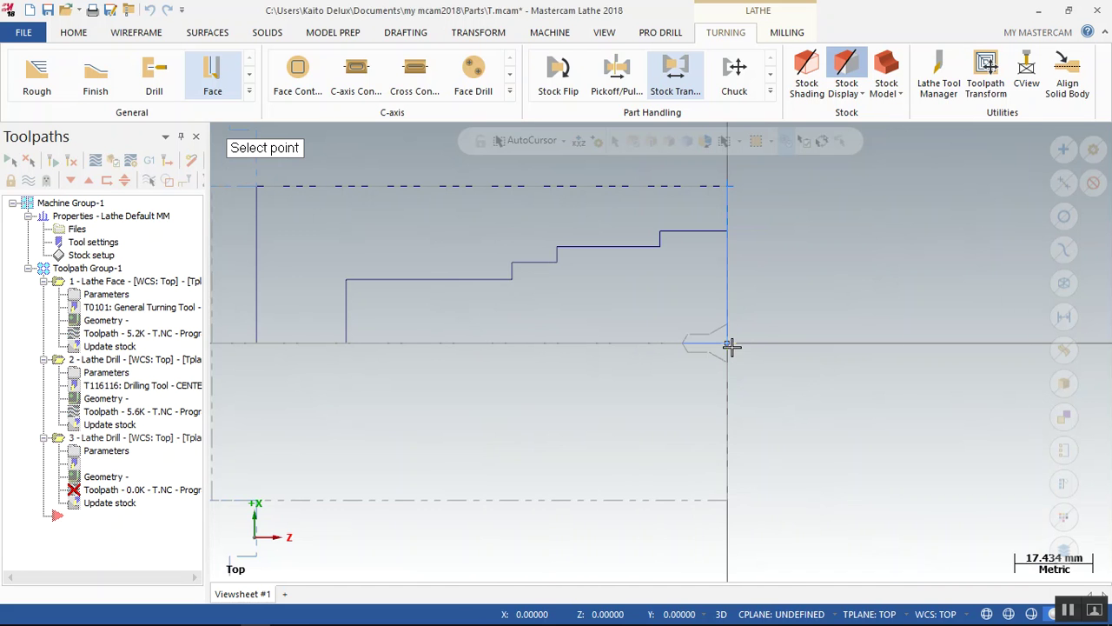
Reenter -92 as the incremental depth of the 10 mm drilling operation.
left_click_drag(723, 132, 636, 125)
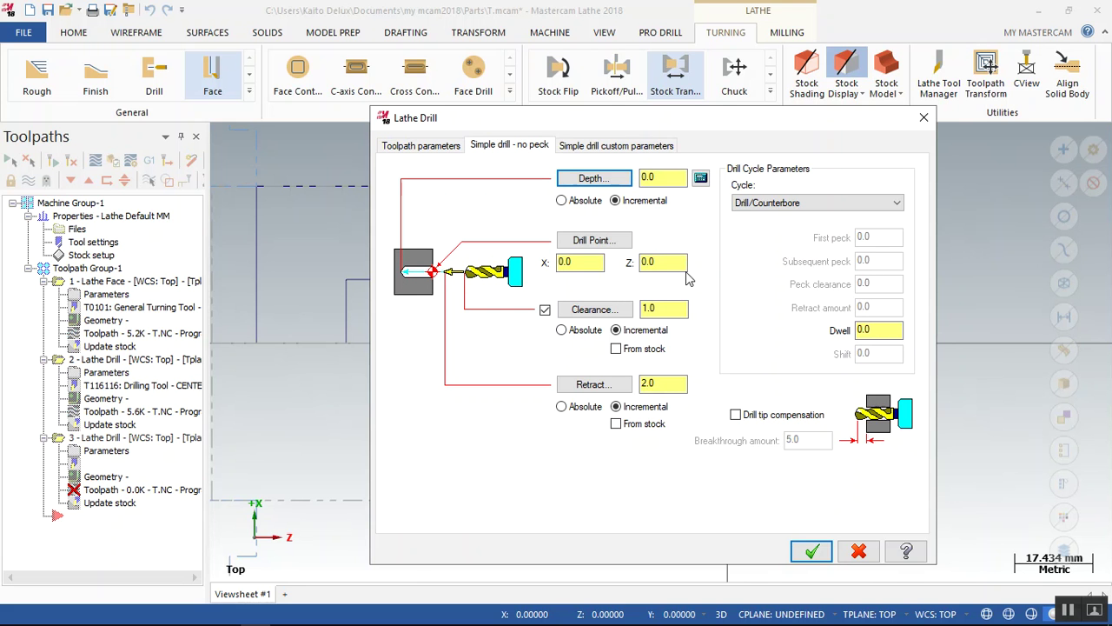
left_click(665, 178)
type("-92")
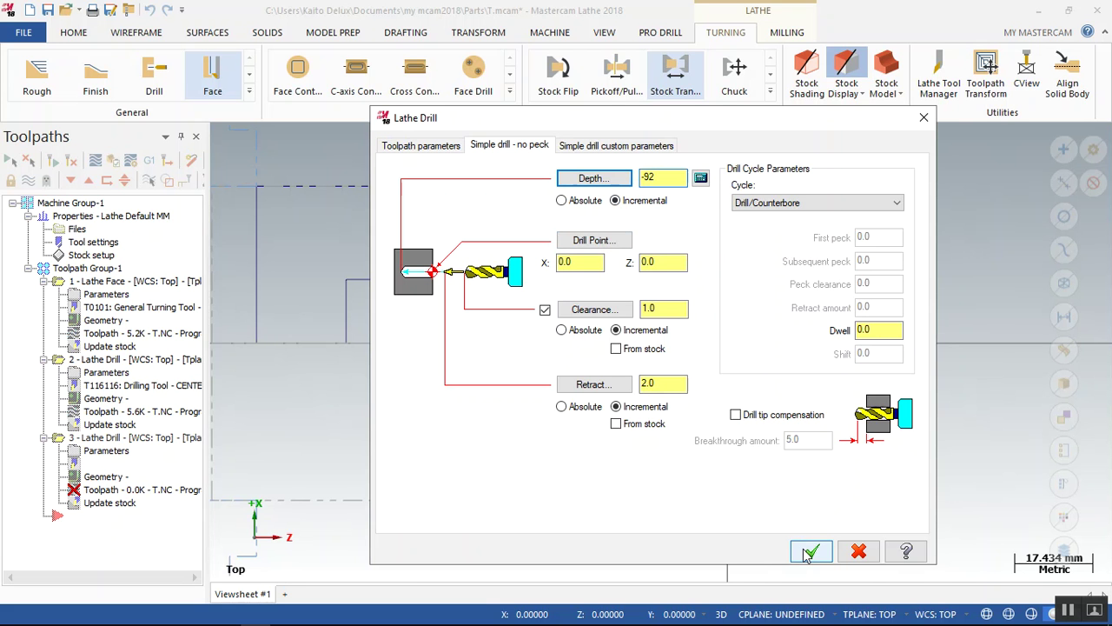
Reenter the 10 mm drill's incremental depth as -92 and generate the drilling toolpath.
left_click_drag(659, 178, 550, 167)
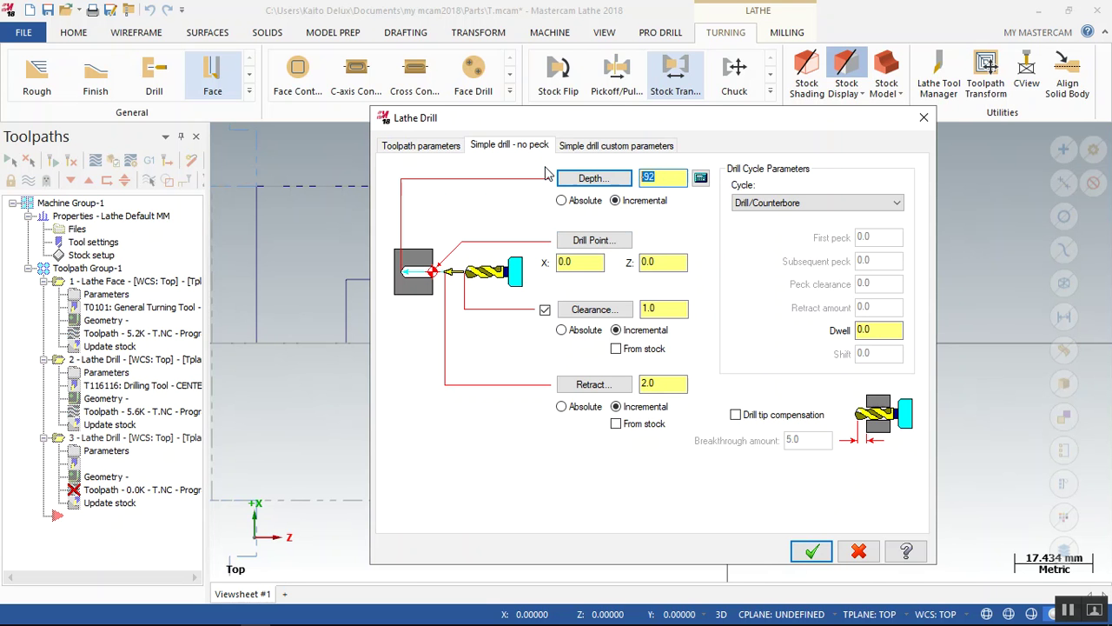
type("-")
left_click(812, 203)
left_click(808, 216)
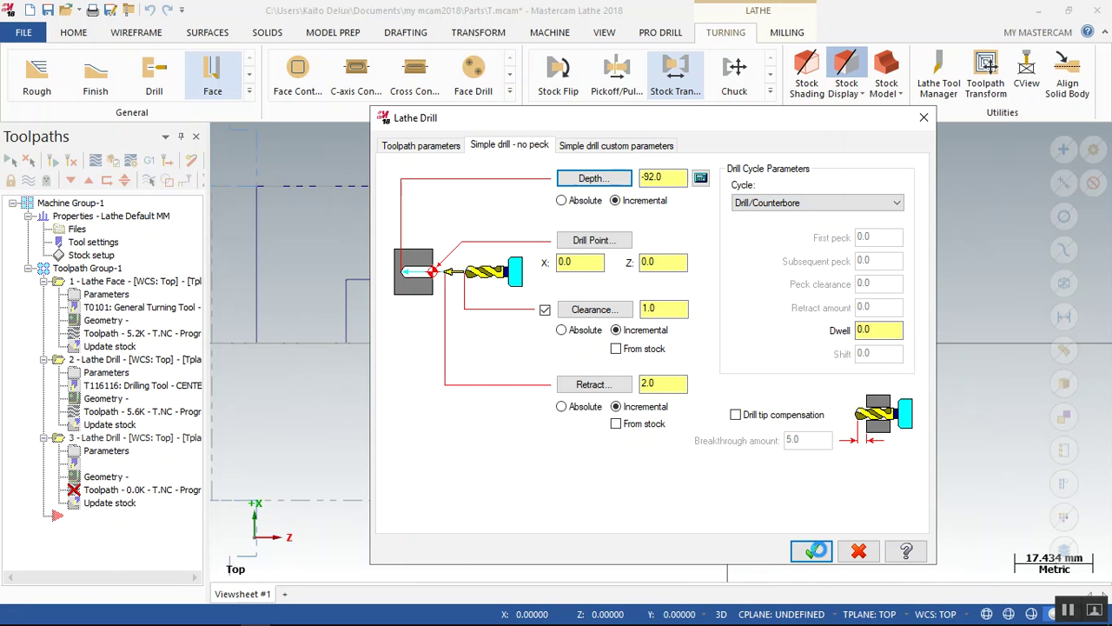
left_click(813, 550)
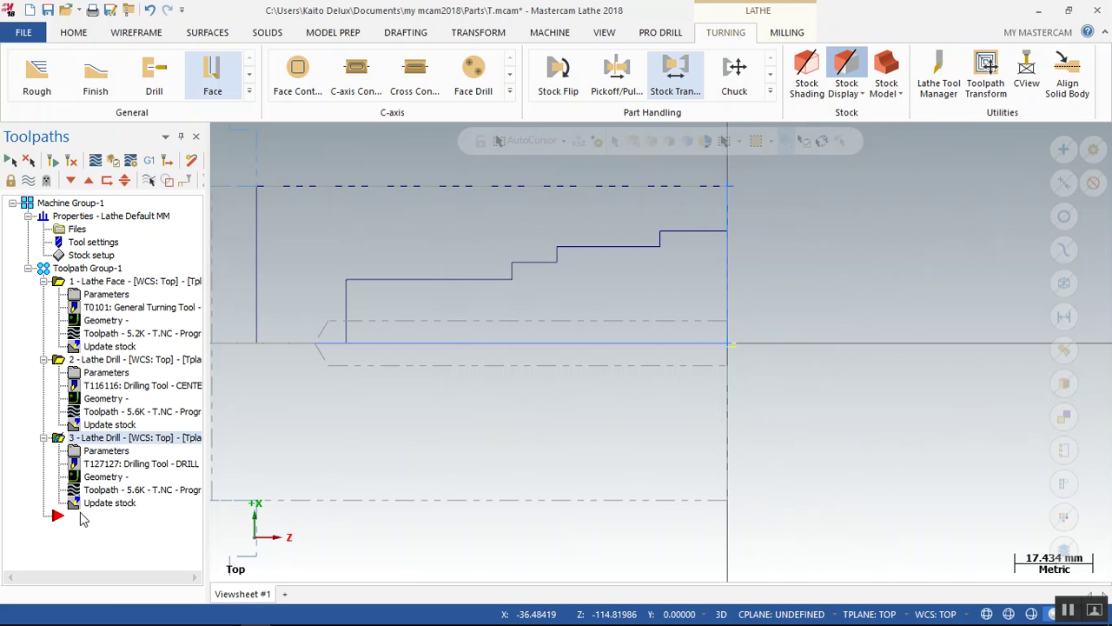
Add another lathe drill toolpath and check the next drill size in the Notepad tool data.
right_click(80, 520)
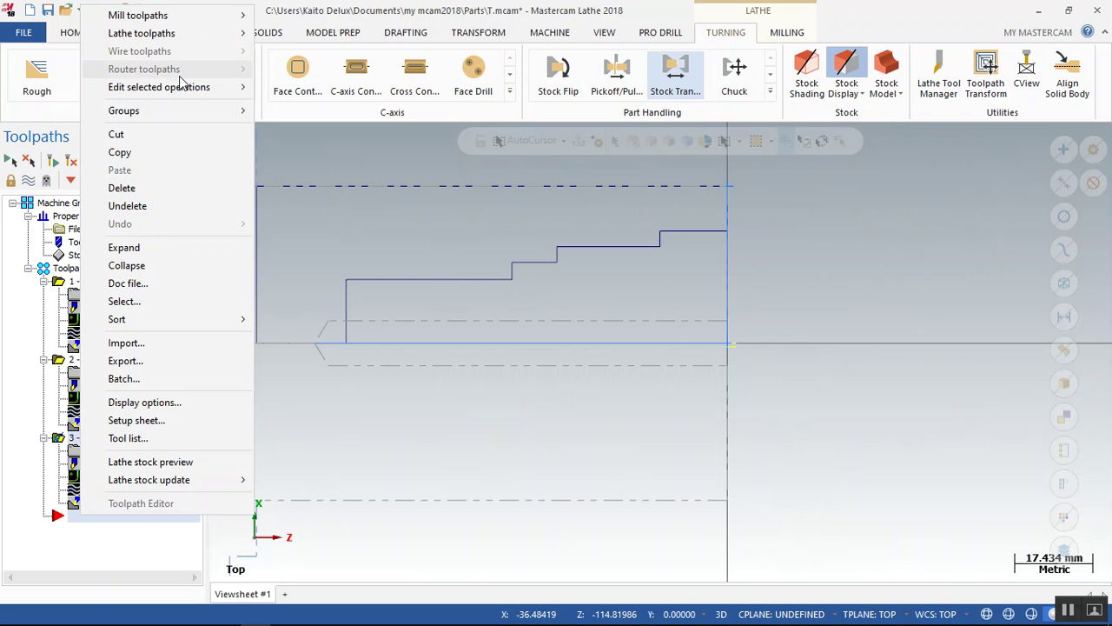
mouse_move(165, 34)
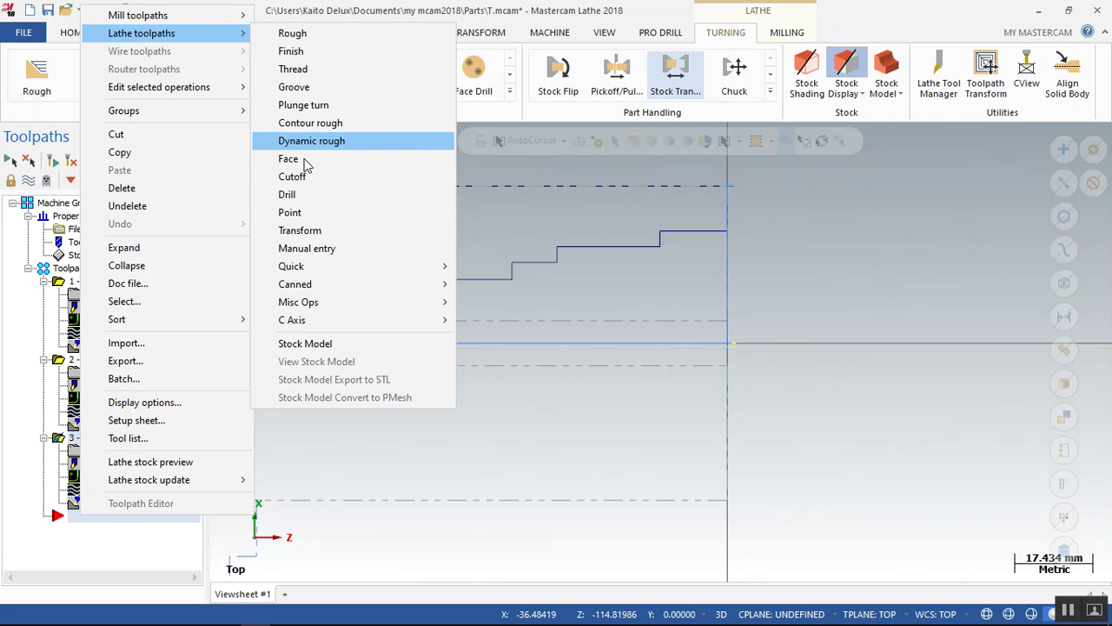
left_click(304, 195)
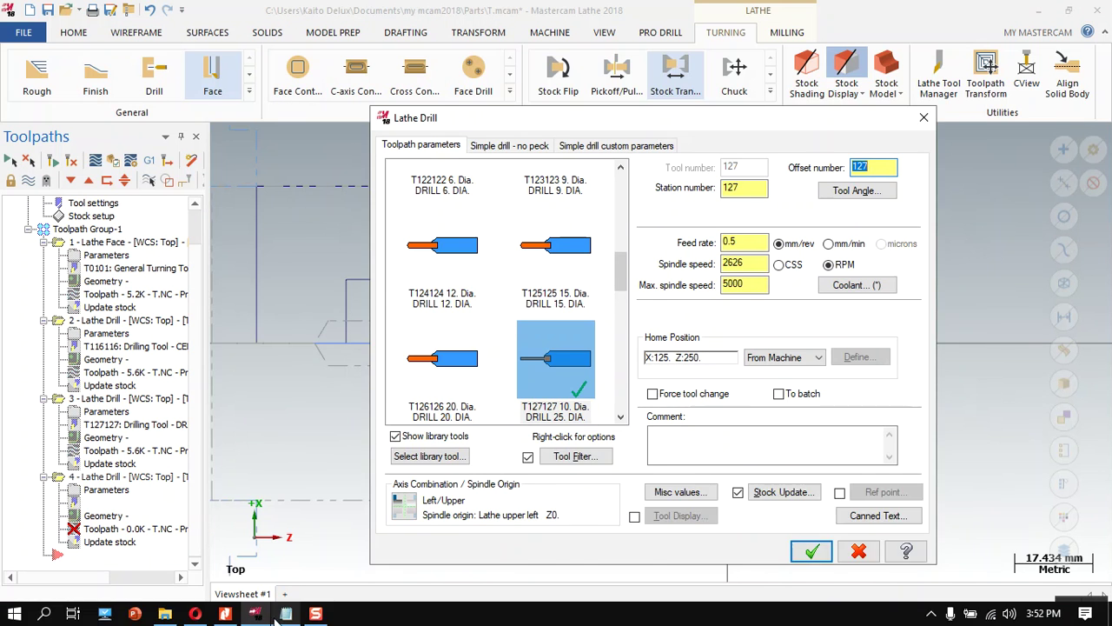
left_click(284, 613)
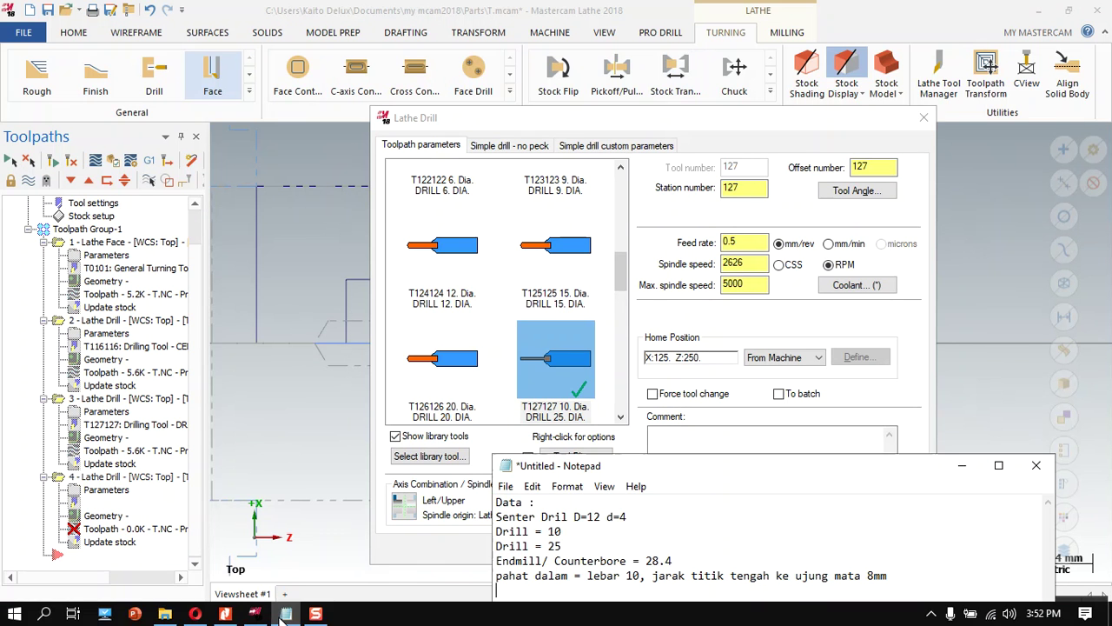
left_click_drag(660, 472, 662, 404)
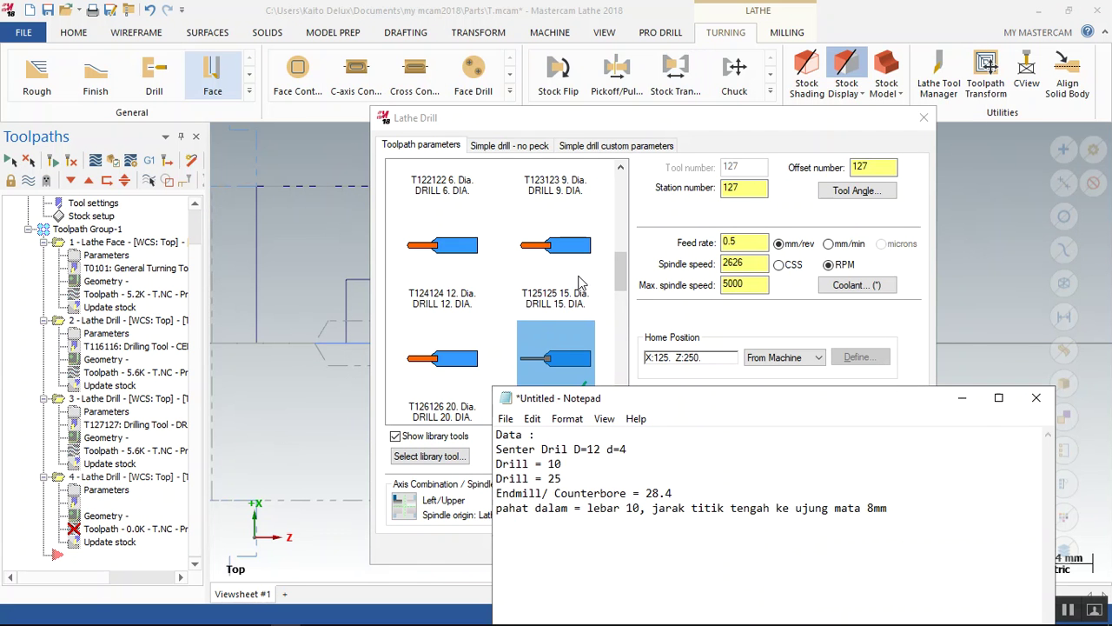
left_click_drag(650, 402, 650, 538)
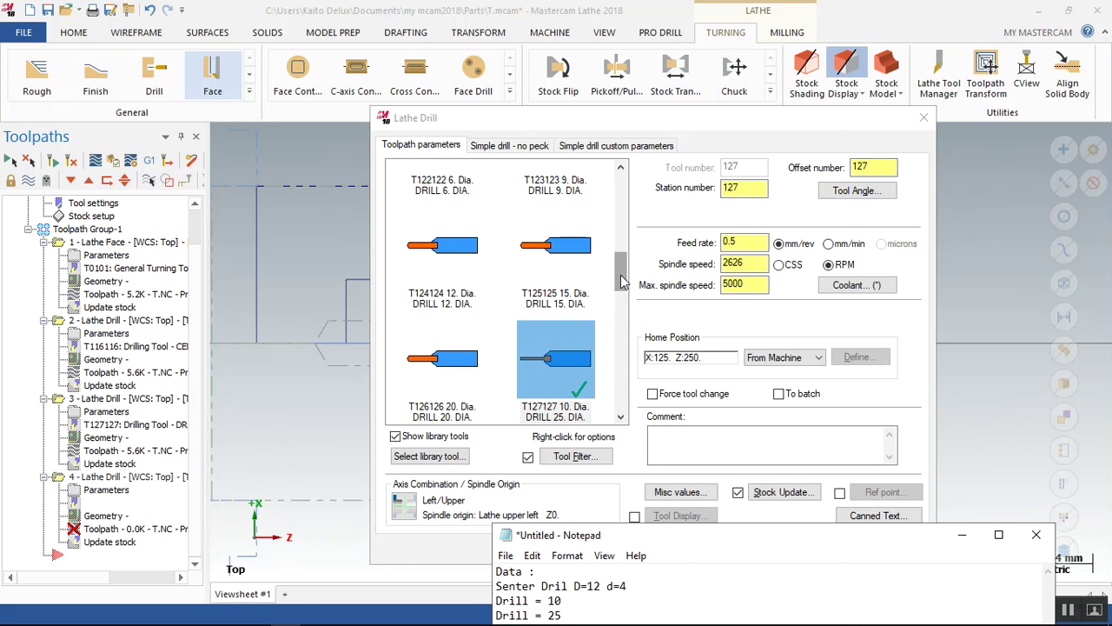
Select the T127127 25 mm drill from the library tools for the new drilling operation.
mouse_move(622, 283)
left_mouse_down()
mouse_move(631, 358)
mouse_move(621, 252)
mouse_move(622, 295)
left_mouse_up()
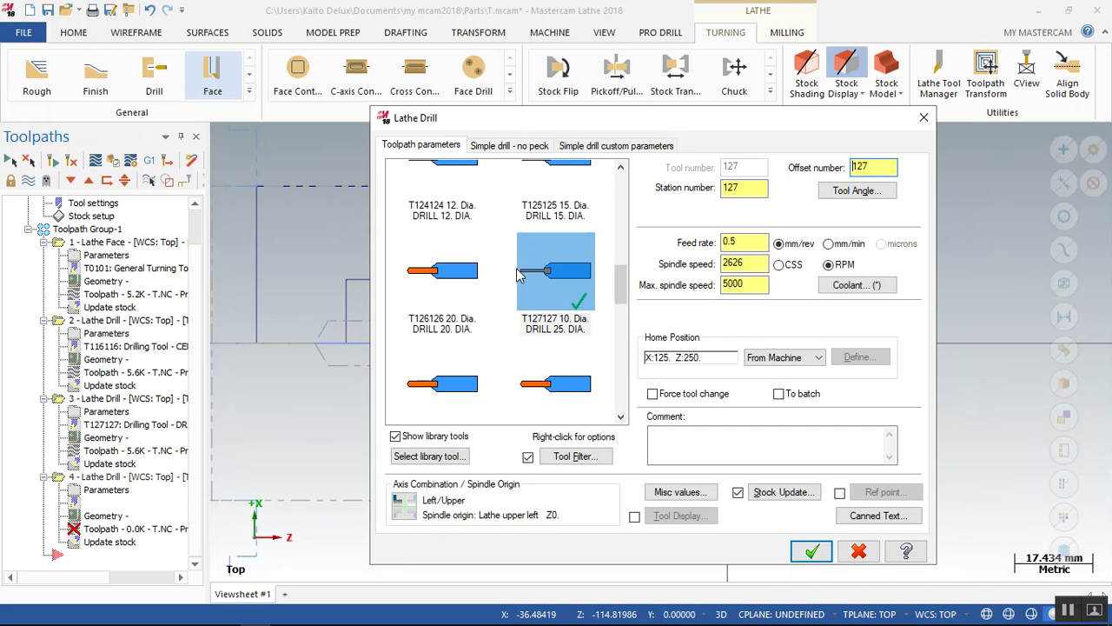
scroll(473, 313, "down", 1)
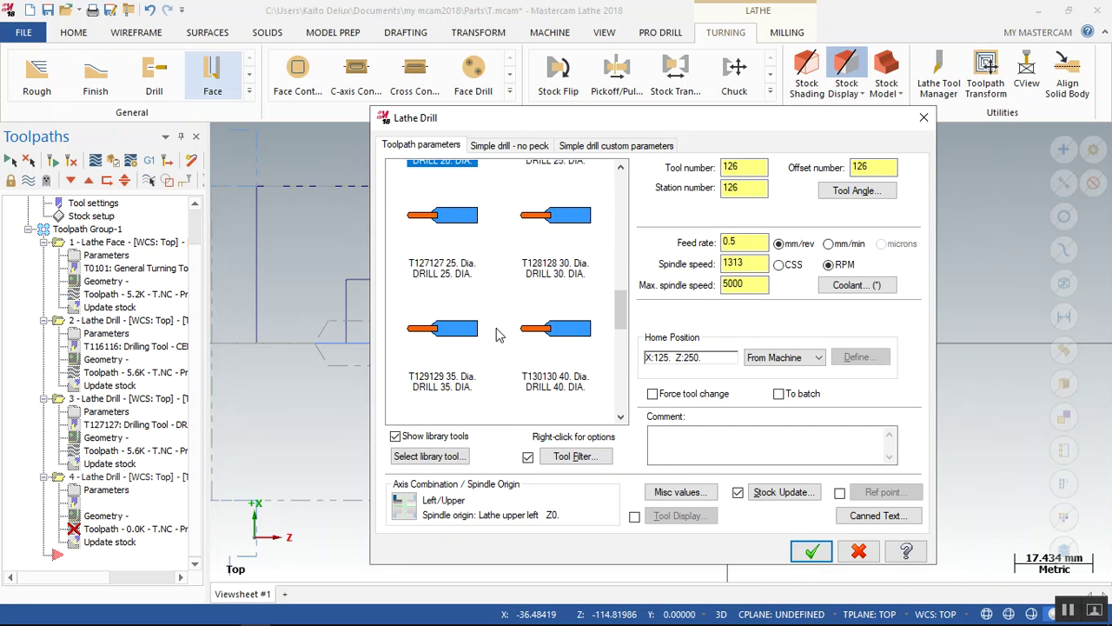
left_click(469, 333)
scroll(469, 333, "down", 1)
scroll(563, 309, "up", 4)
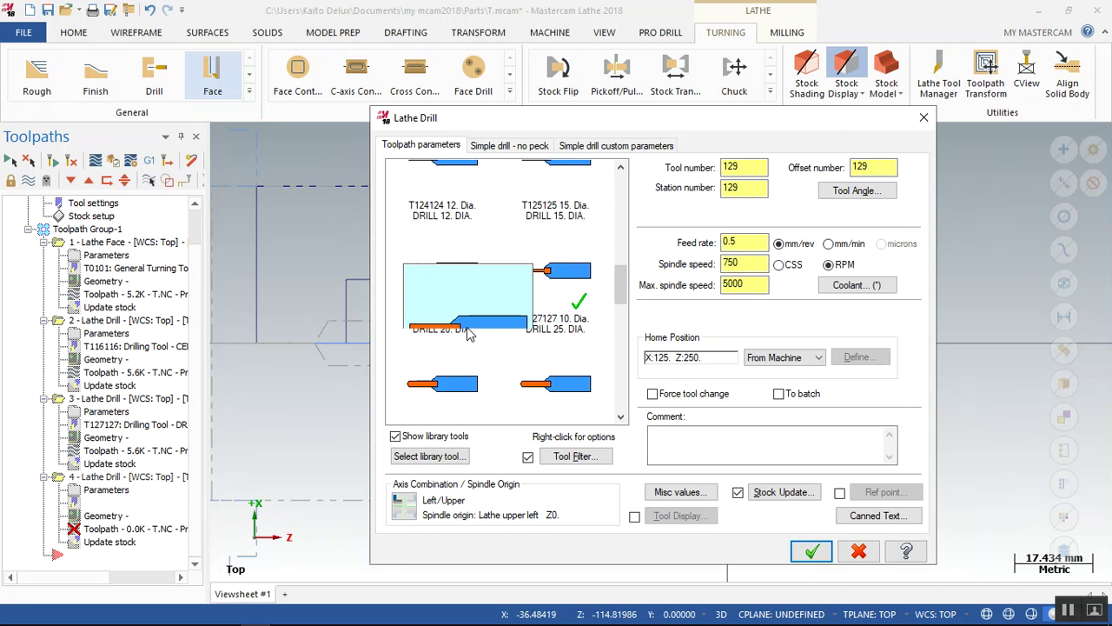
scroll(564, 310, "up", 5)
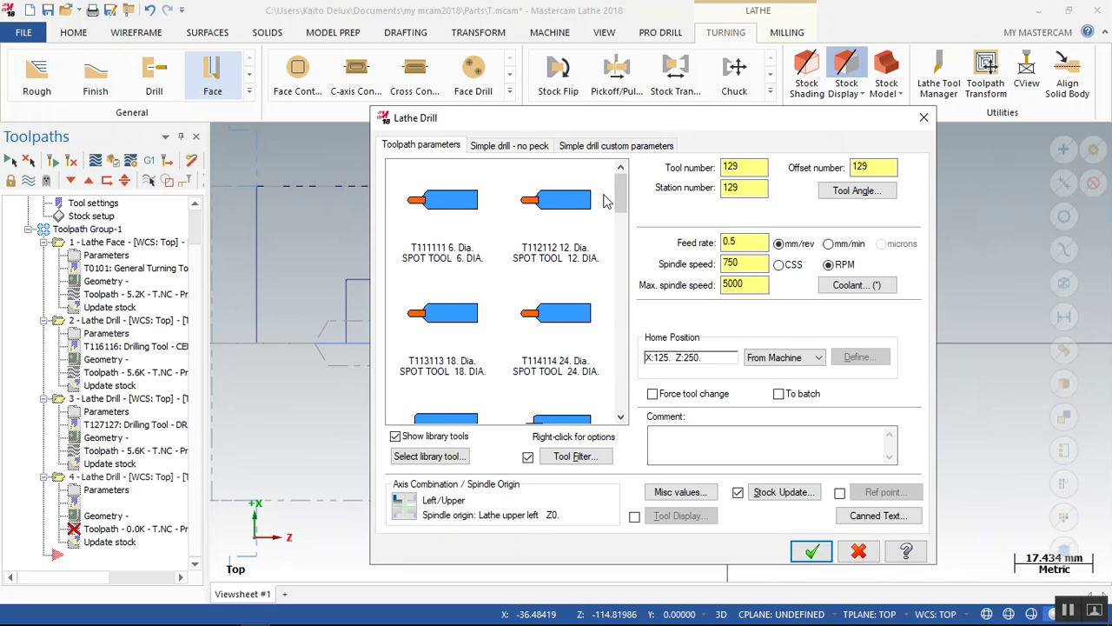
scroll(619, 201, "down", 3)
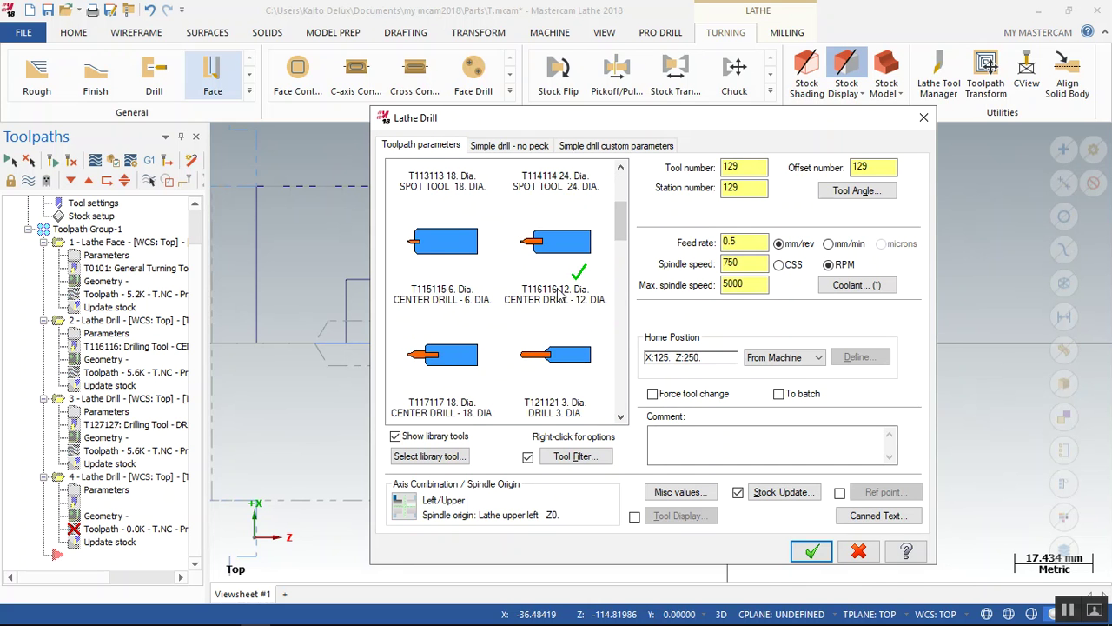
left_click(473, 230)
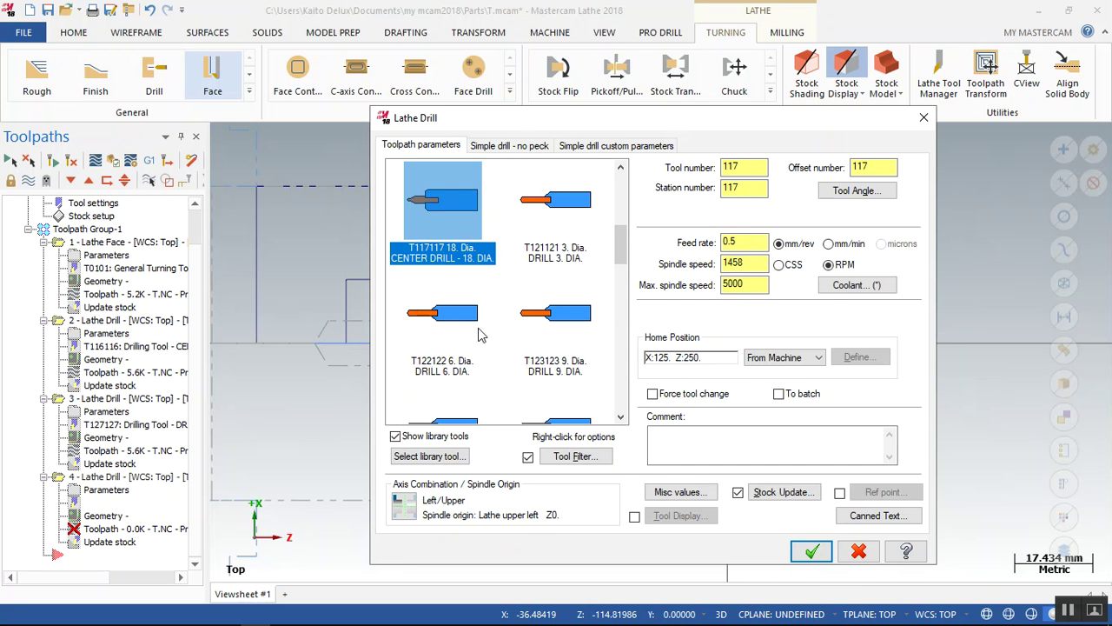
left_click(480, 337)
scroll(482, 339, "down", 1)
left_click(463, 320)
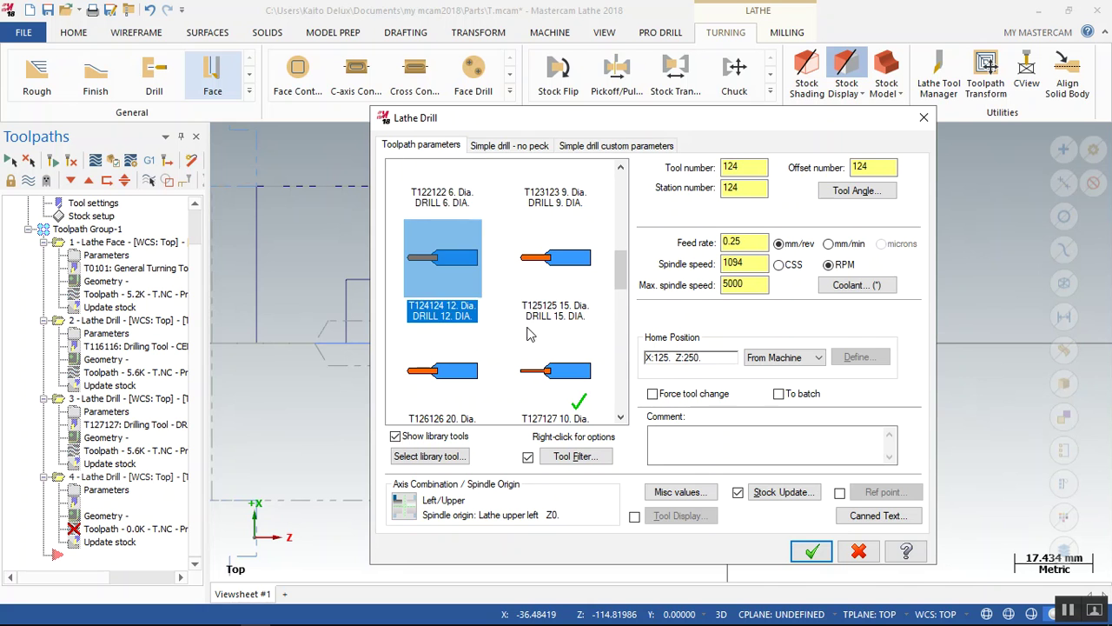
left_click(532, 332)
scroll(532, 331, "down", 2)
left_click(421, 334)
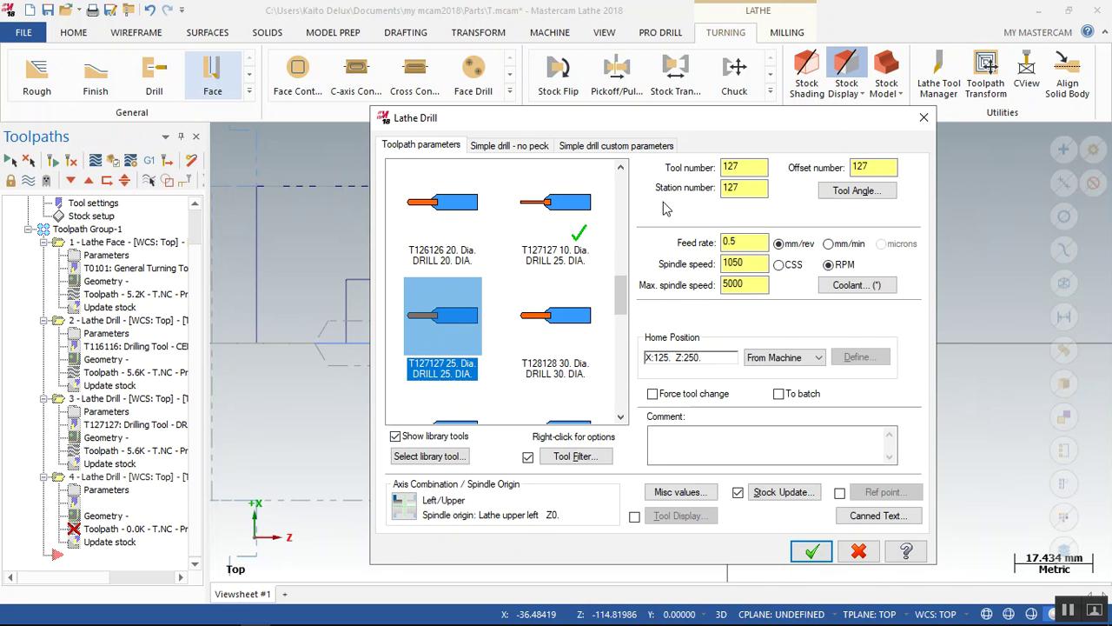
Keep the 25 mm drill's incremental depth at -92 and generate the toolpath.
left_click(521, 146)
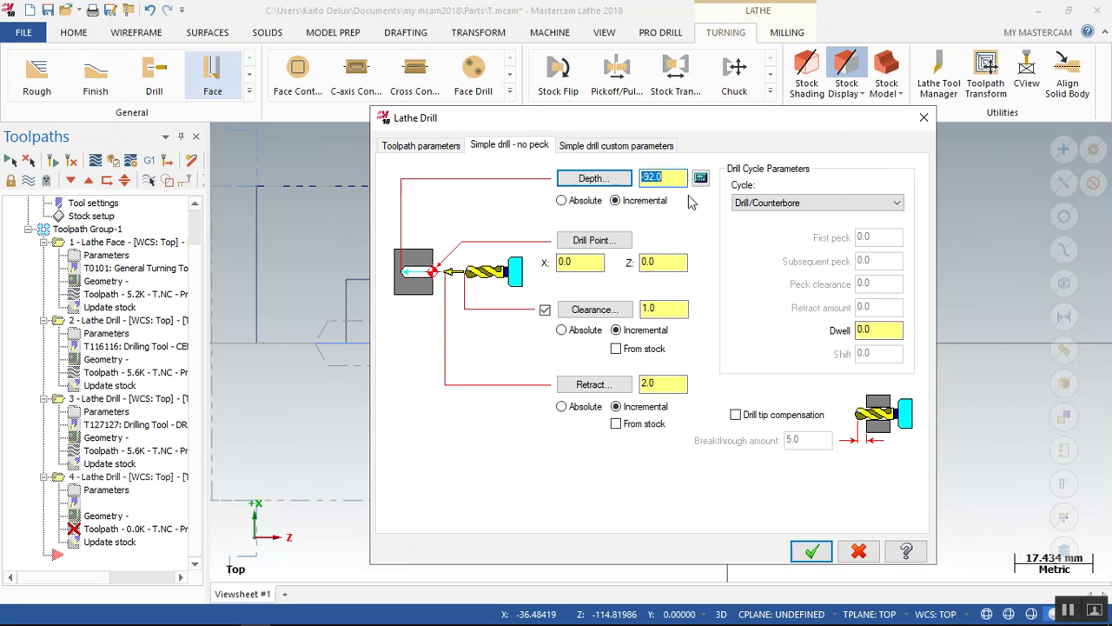
left_click(680, 176)
left_click(670, 182)
left_click(811, 552)
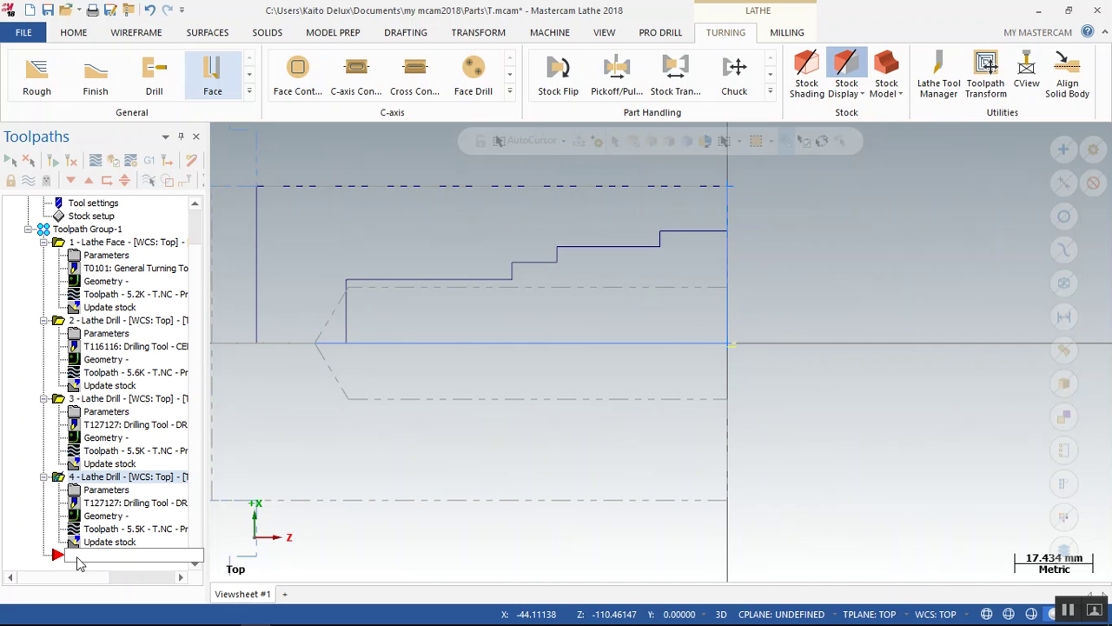
right_click(78, 563)
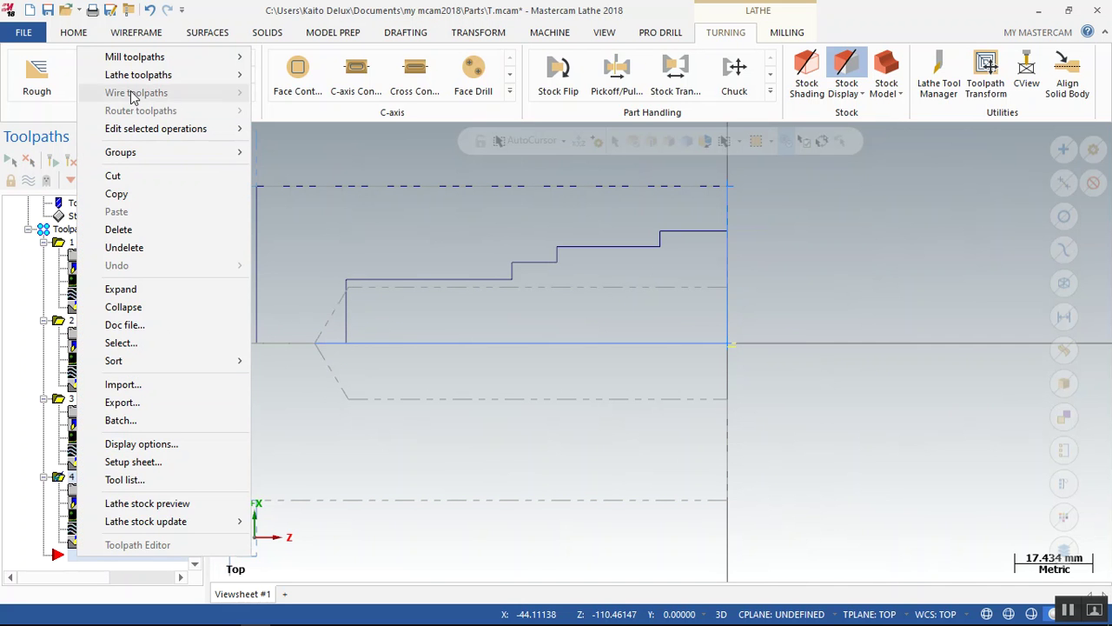
mouse_move(132, 78)
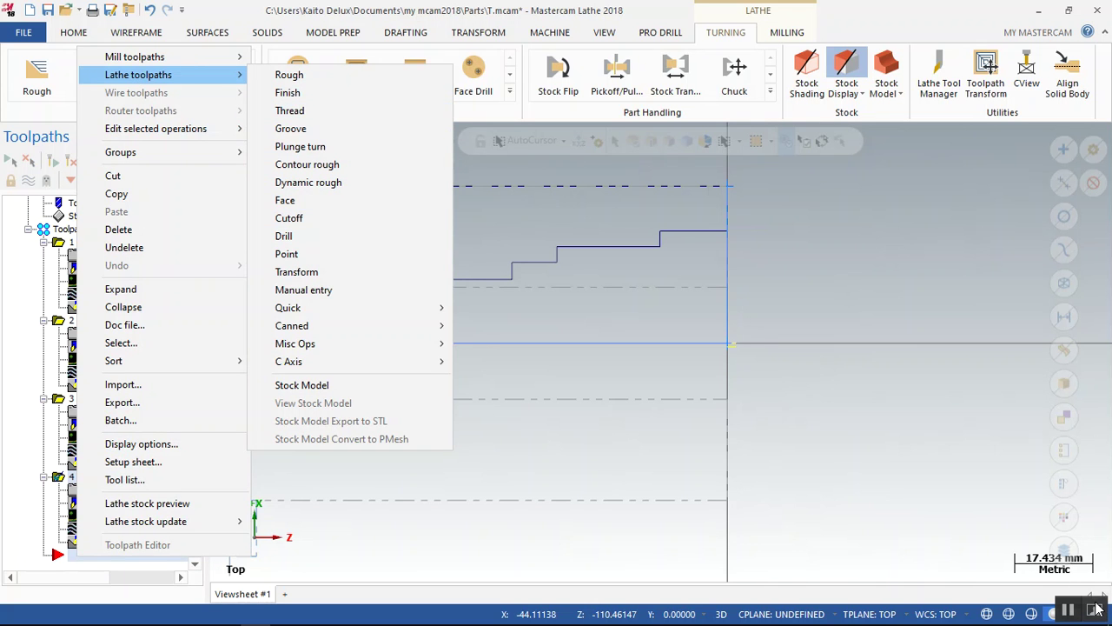
left_click(1071, 613)
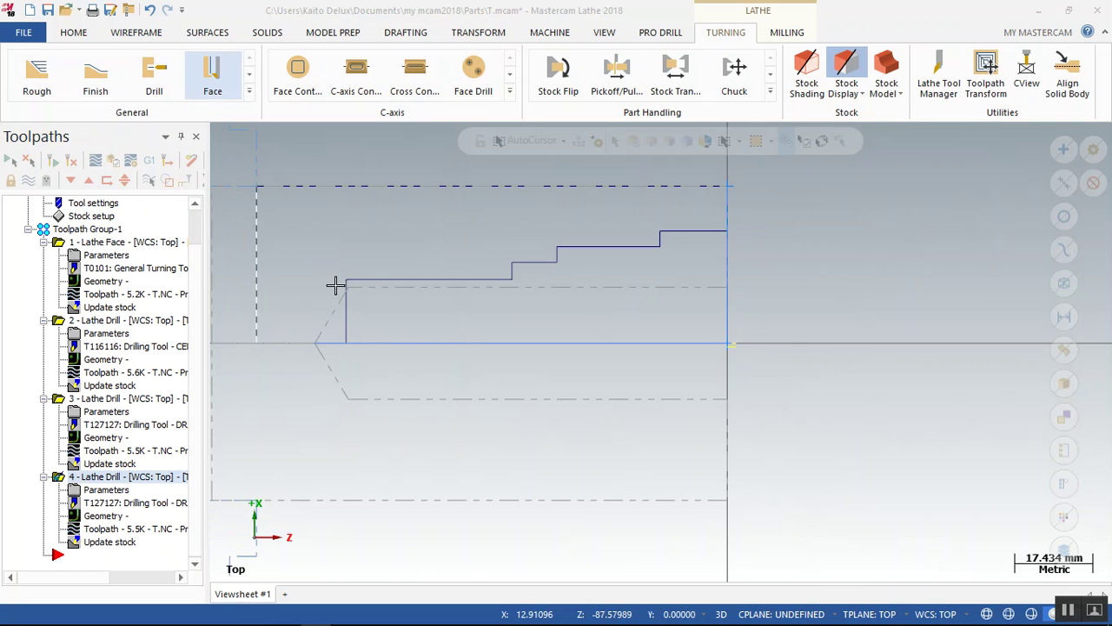
Add a lathe drill toolpath with the T138138 30 mm library end mill, setting its cutting diameter to 28.4 mm.
right_click(107, 552)
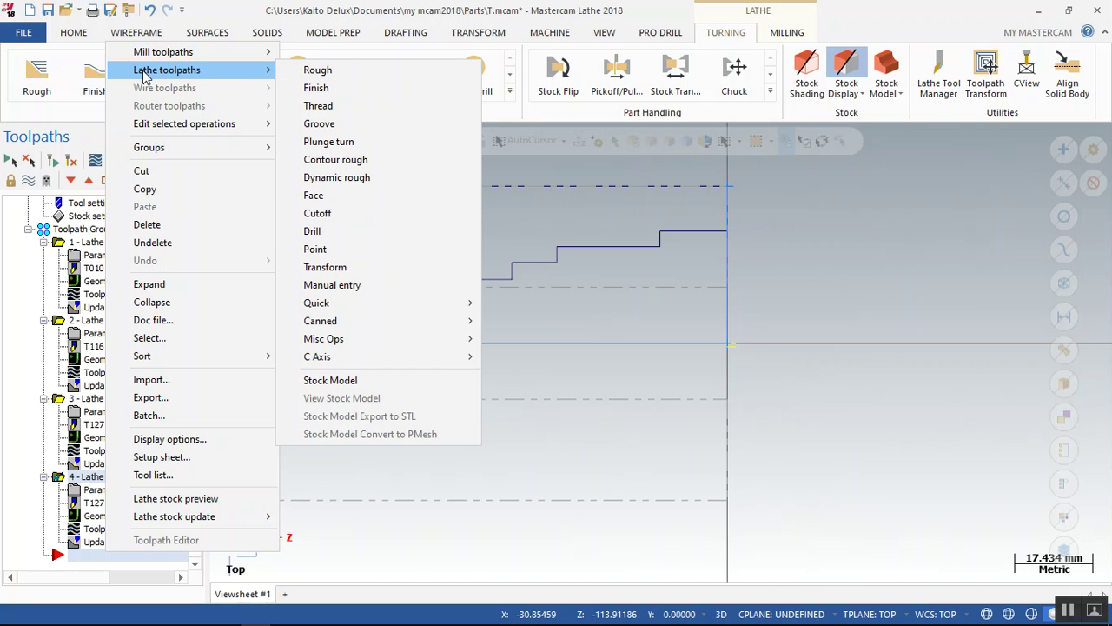
left_click(326, 229)
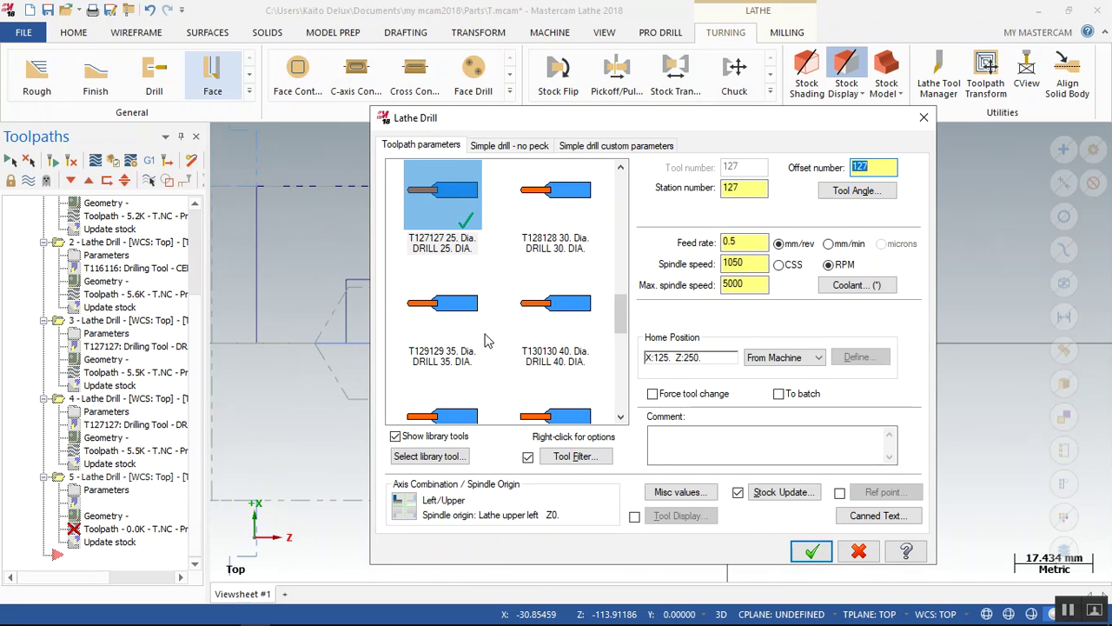
scroll(487, 339, "down", 3)
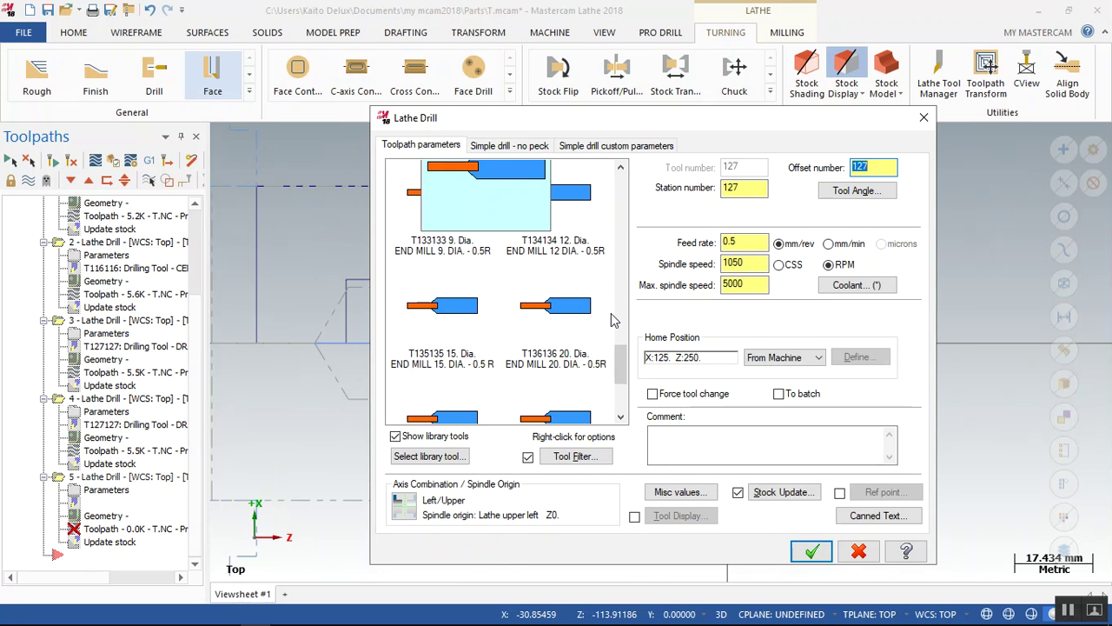
scroll(452, 317, "down", 3)
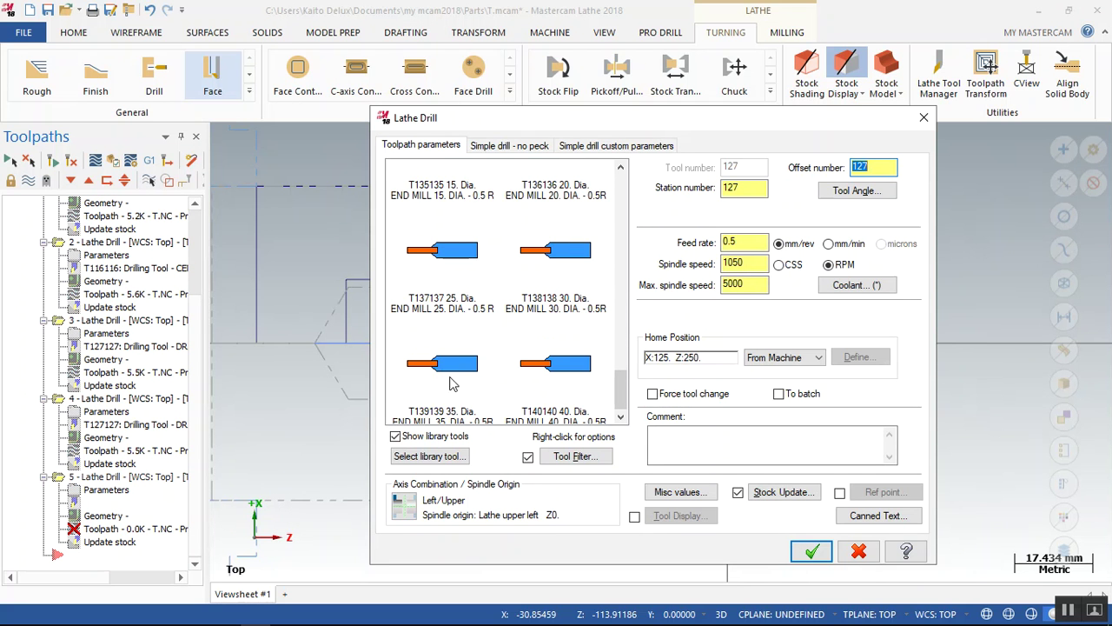
double_click(561, 267)
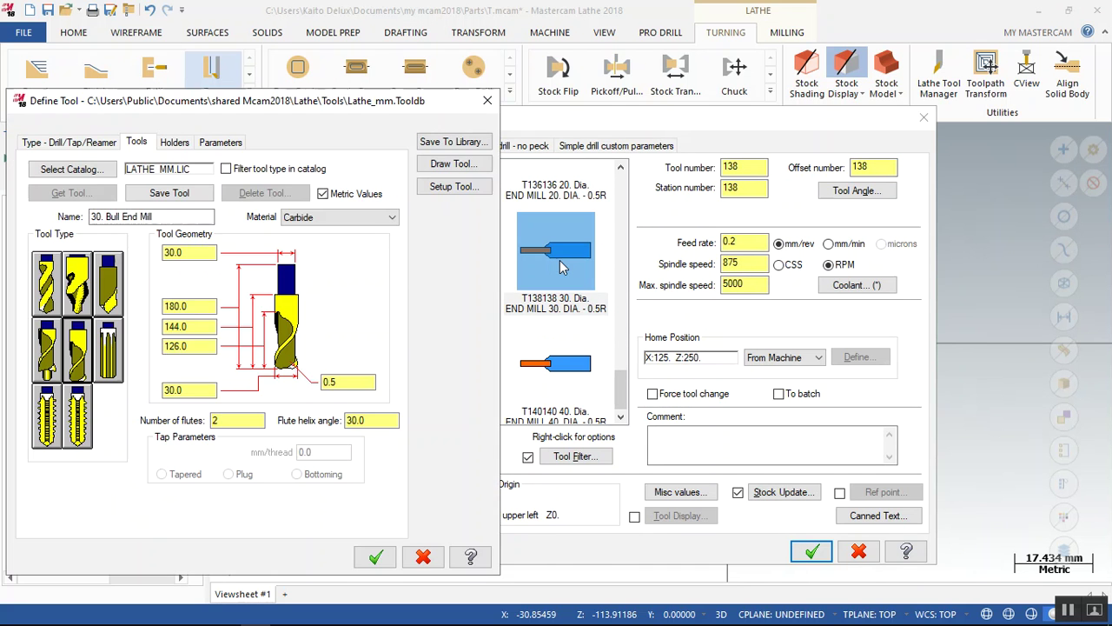
left_click(205, 389)
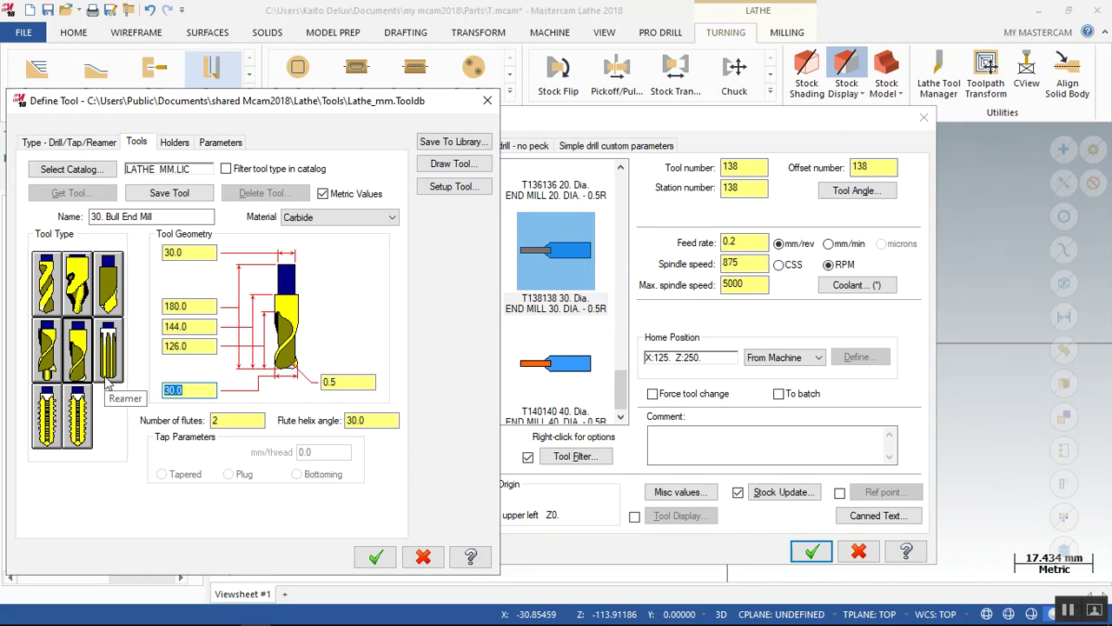
type("28.4")
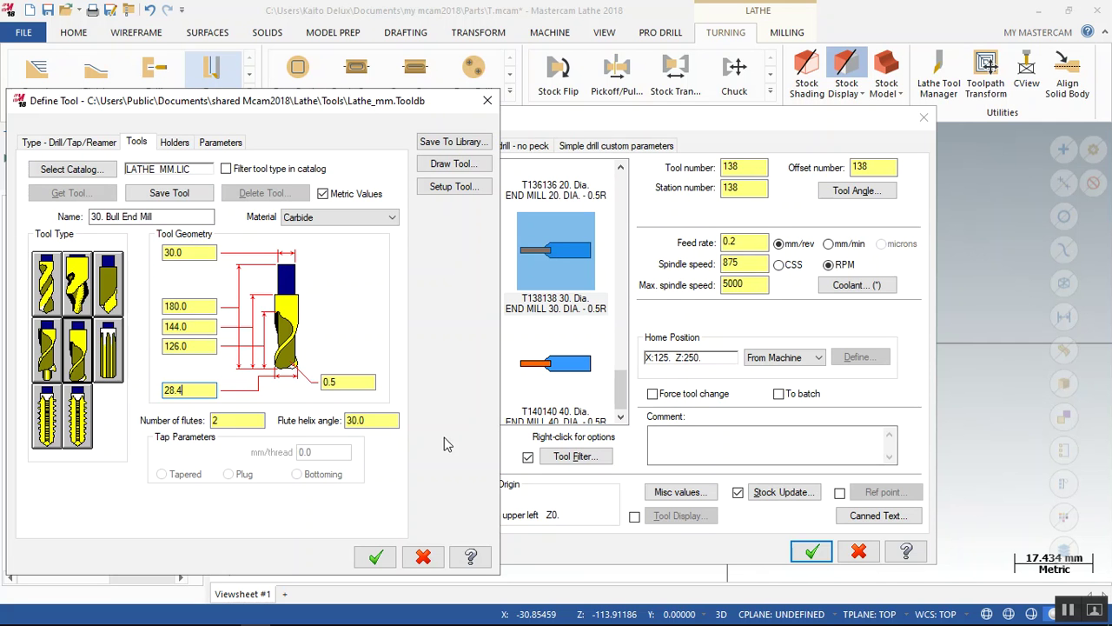
left_click_drag(185, 390, 163, 390)
left_click(191, 392)
left_click(377, 559)
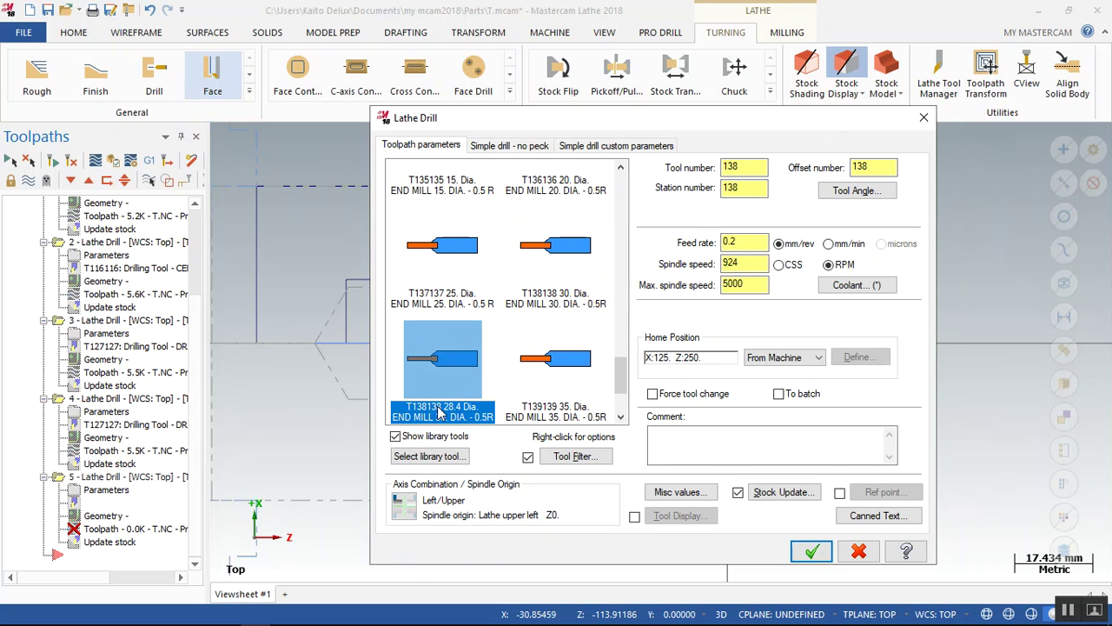
Set the 28.4 mm end mill's depth to the far end of the bore profile and its spindle speed to 700 RPM, and generate the toolpath.
left_click(495, 145)
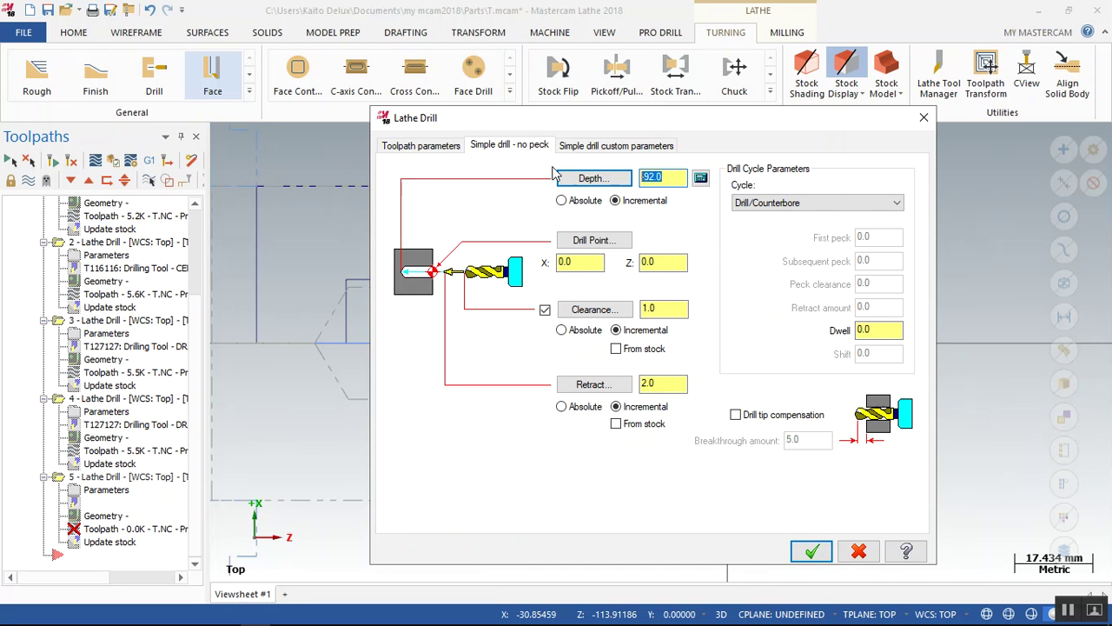
key("BackSpace")
left_click(443, 146)
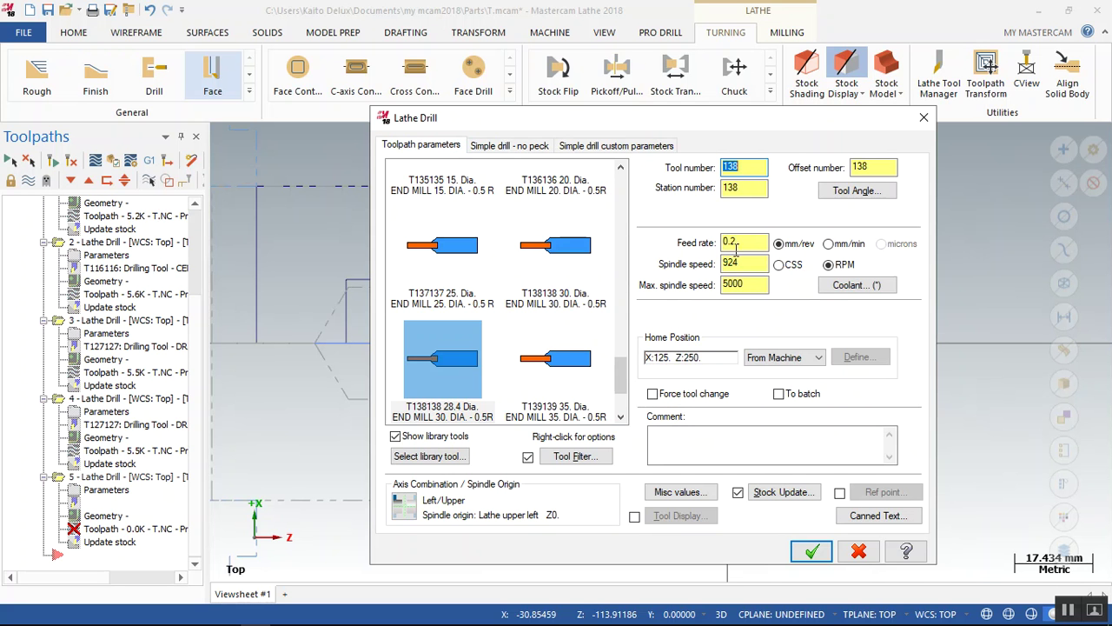
double_click(753, 263)
type("700")
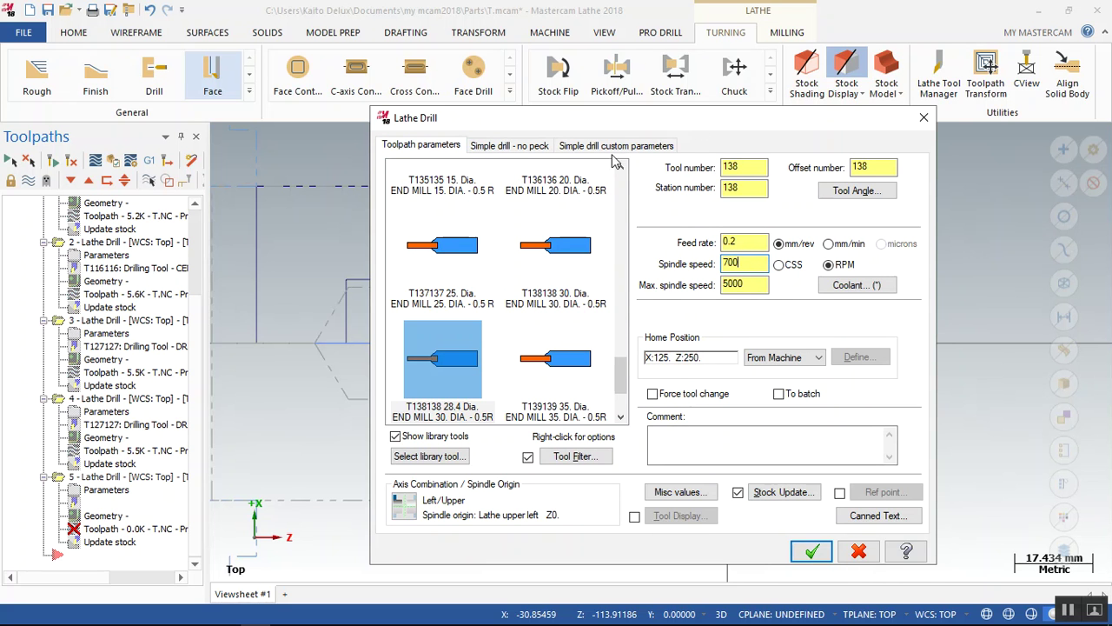
left_click(800, 551)
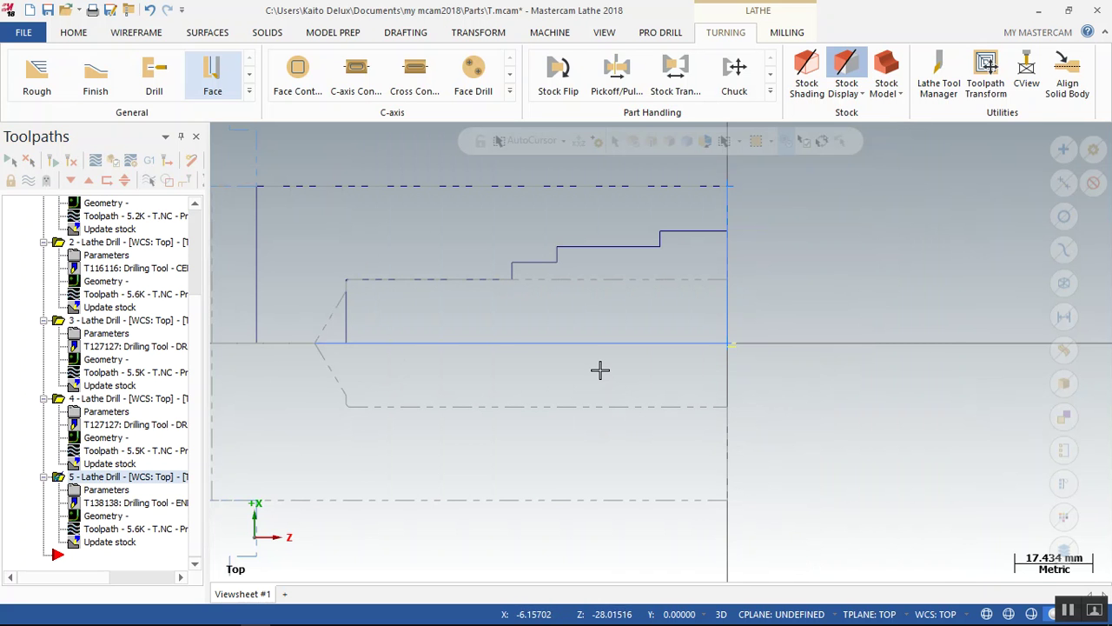
scroll(599, 370, "down", 2)
scroll(178, 467, "up", 1)
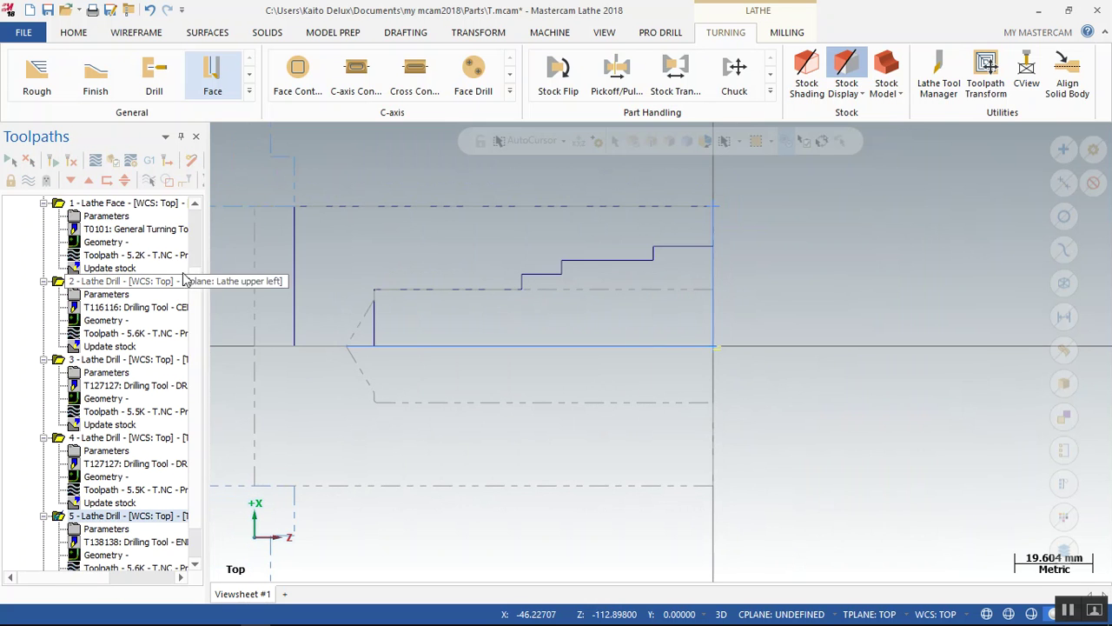
Start a lathe rough toolpath after the last operation, partially chaining the stepped bore profile and reversing the chain to run inward from the front face.
scroll(168, 467, "down", 1)
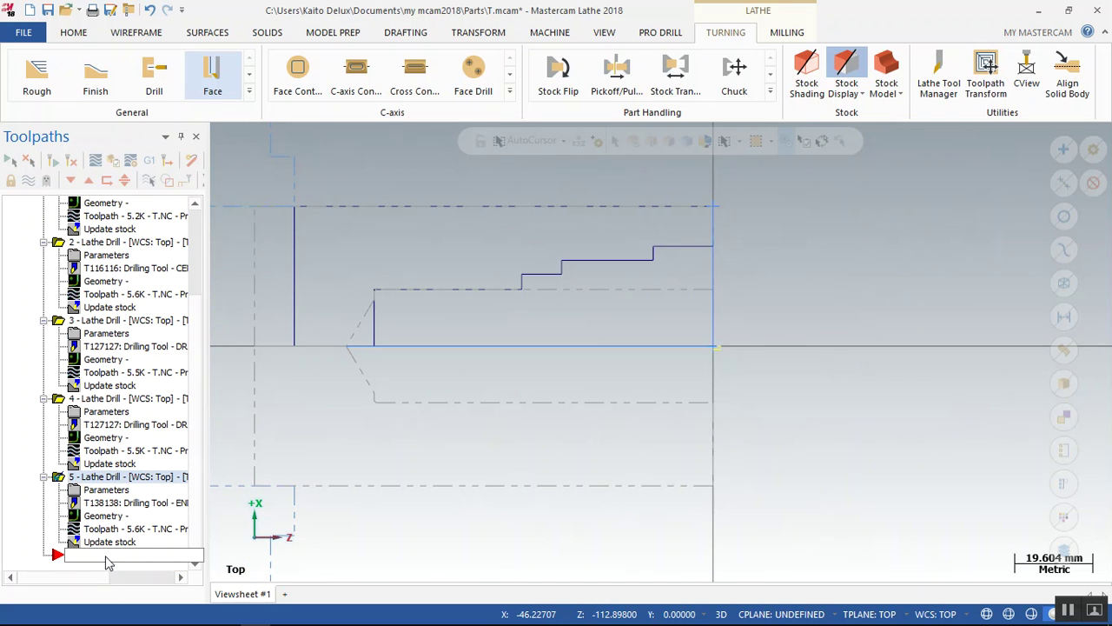
right_click(97, 557)
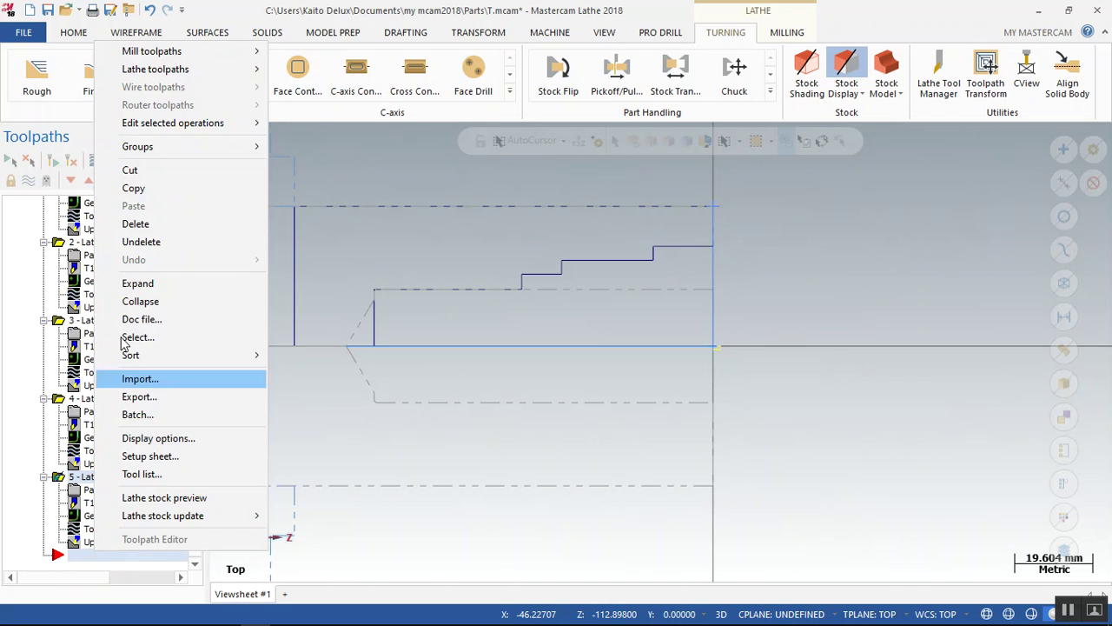
mouse_move(149, 74)
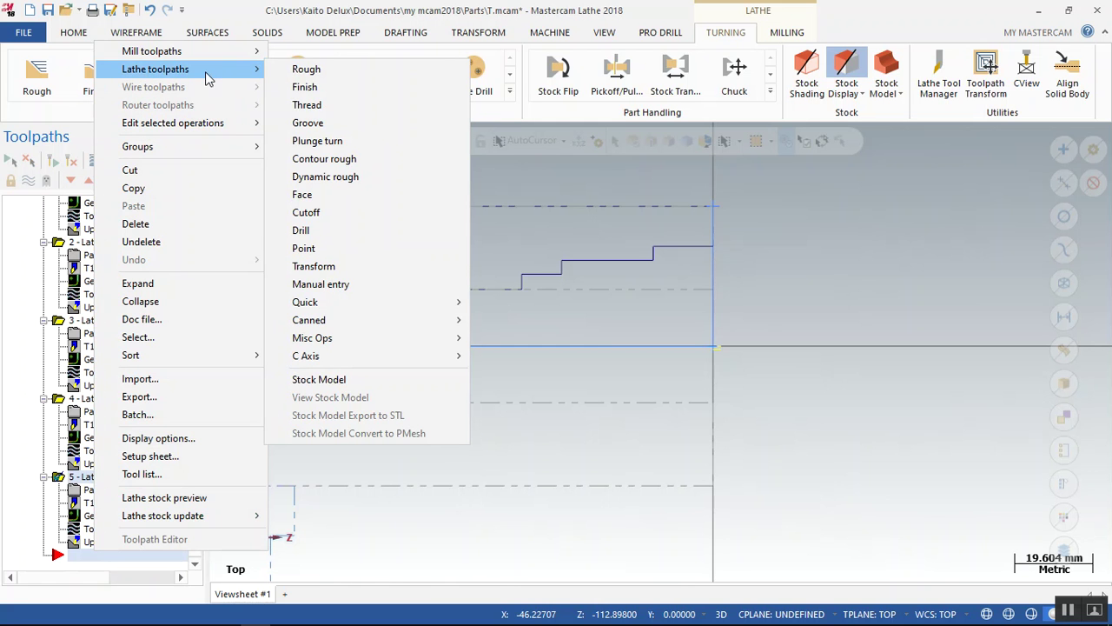
left_click(331, 77)
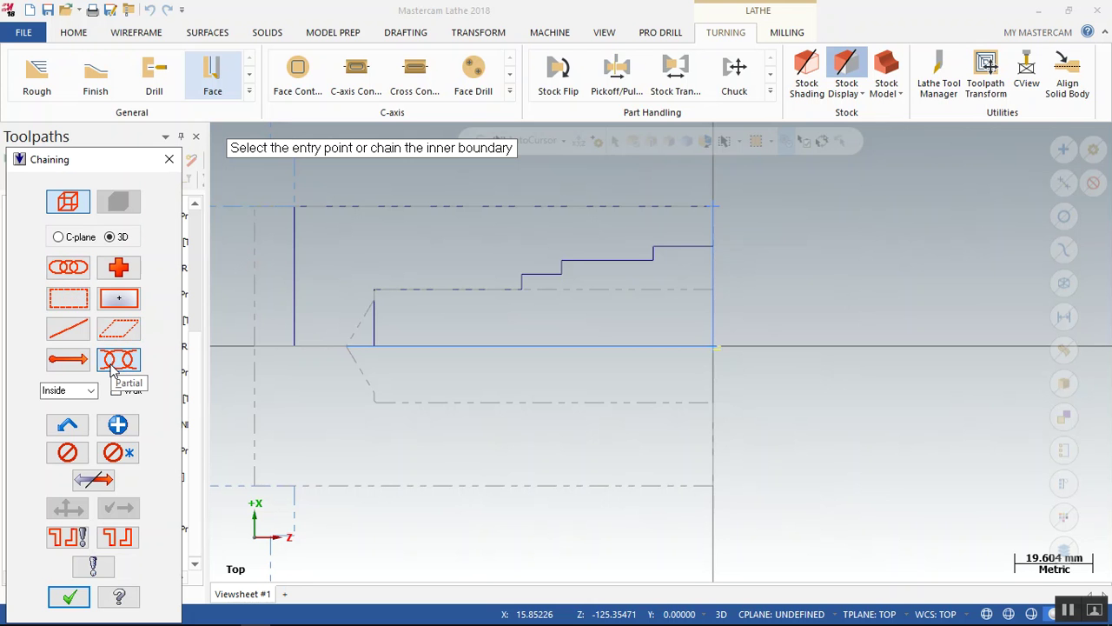
left_click(520, 284)
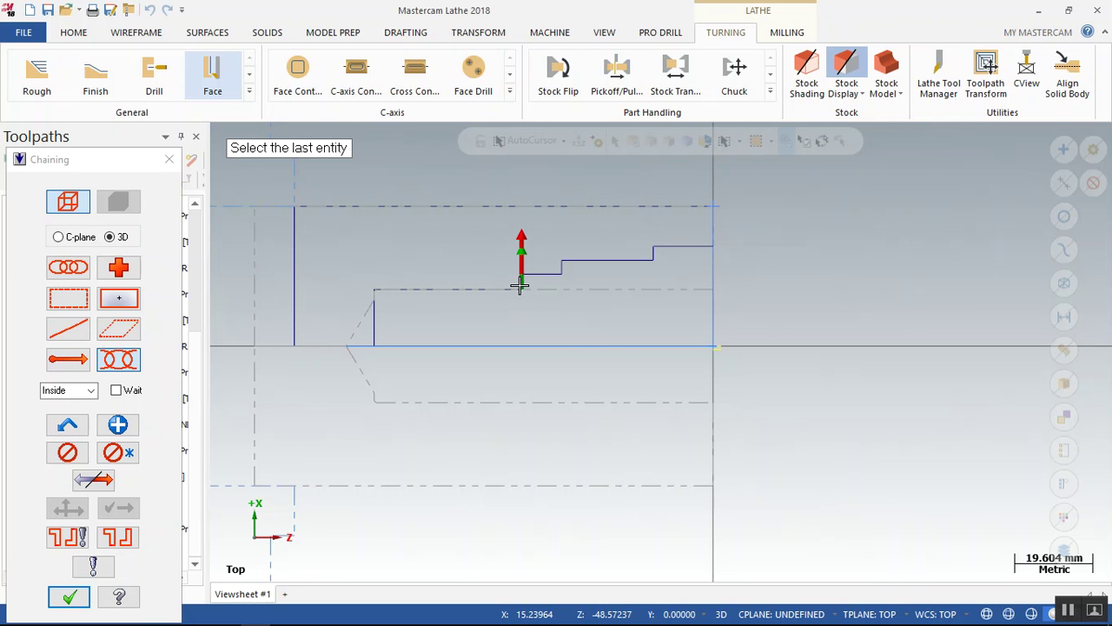
left_click(663, 249)
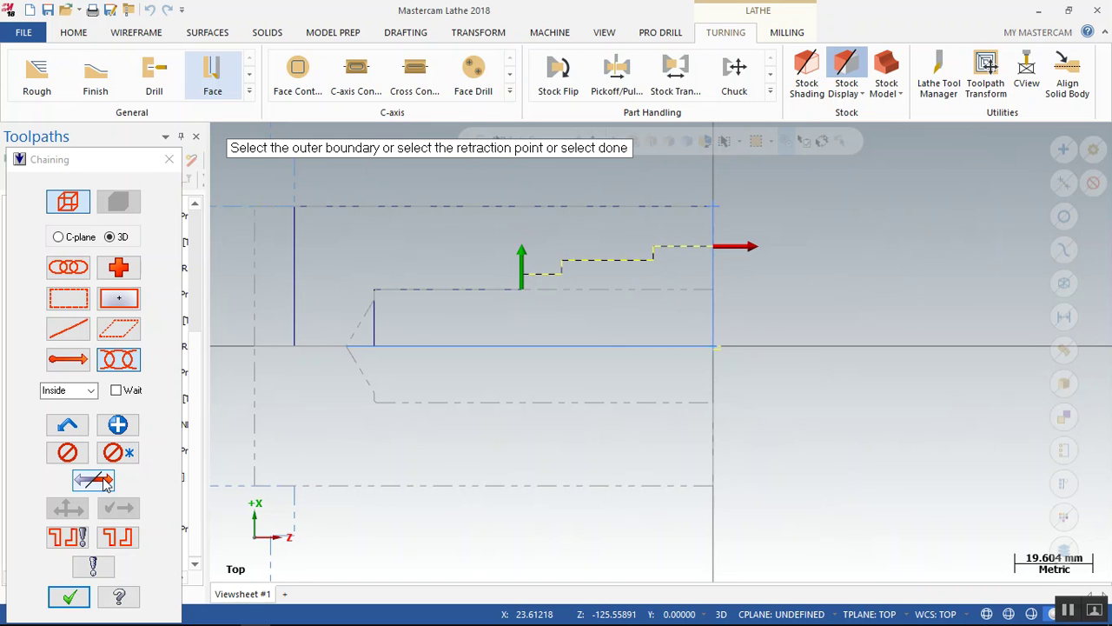
left_click(104, 483)
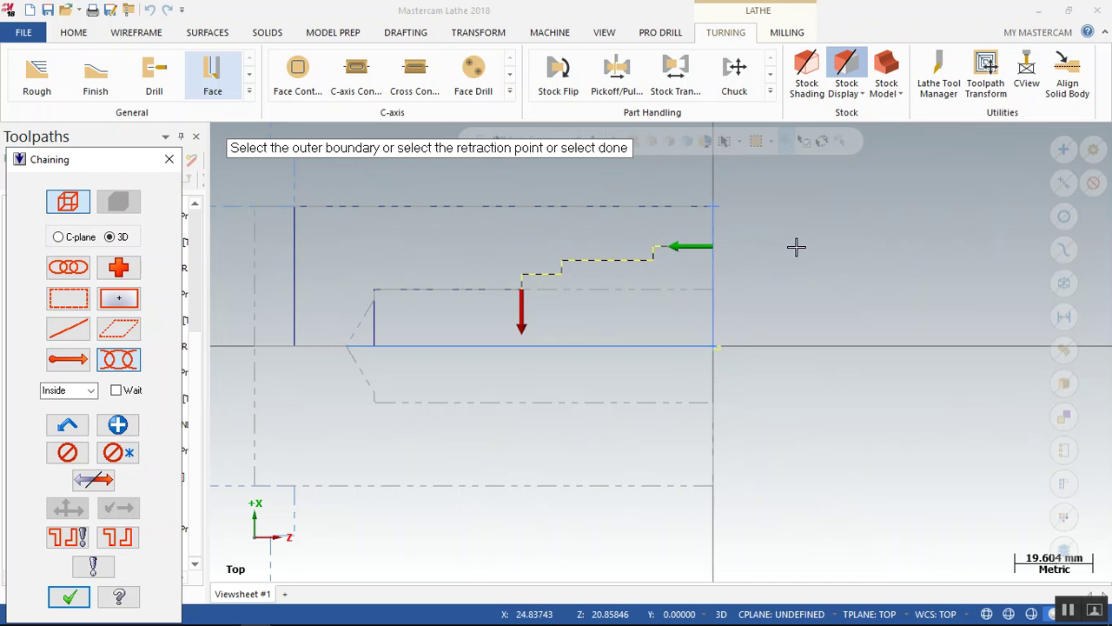
left_click(84, 599)
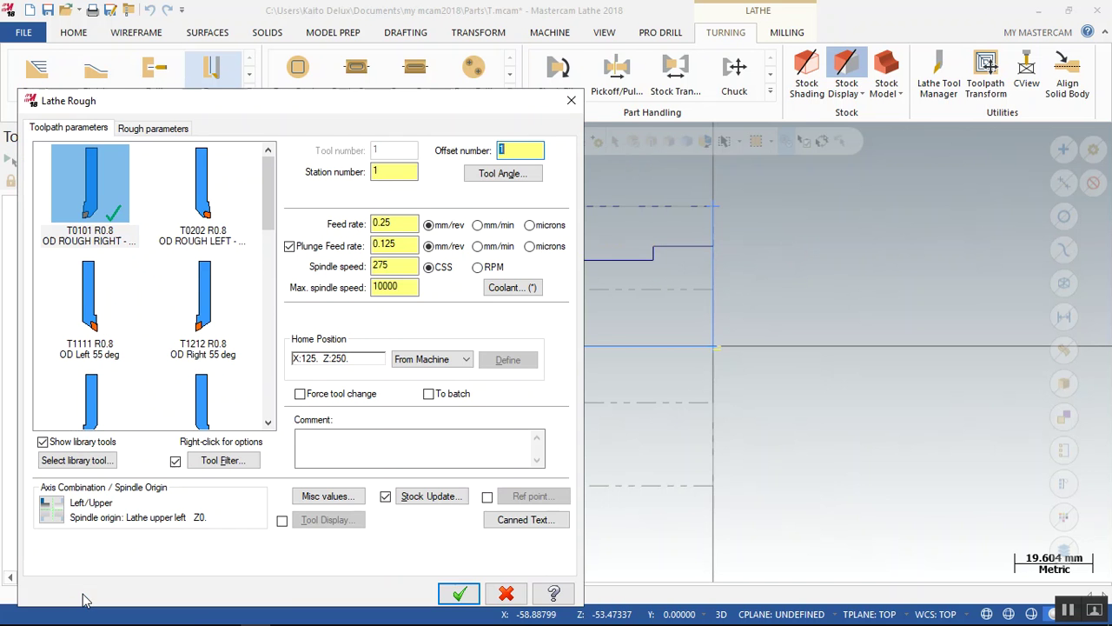
Check the boring tool sizes in the Notepad data, and edit library tool T8181 (ID finish 16 mm) with an insert corner radius of 00.
scroll(80, 315, "down", 3)
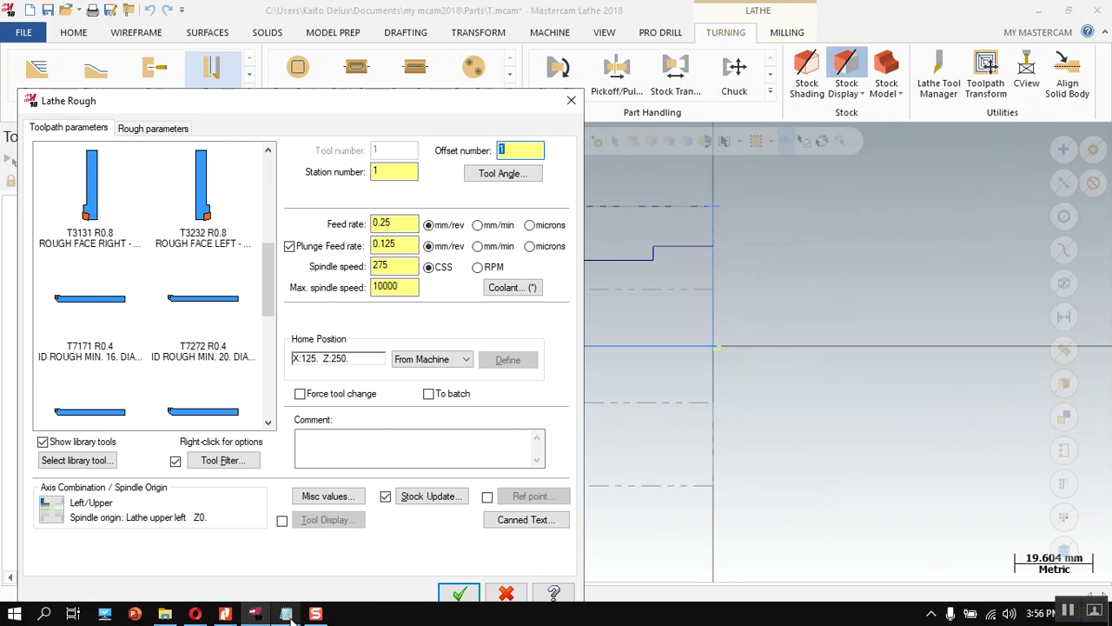
left_click(292, 615)
left_click_drag(643, 543, 639, 190)
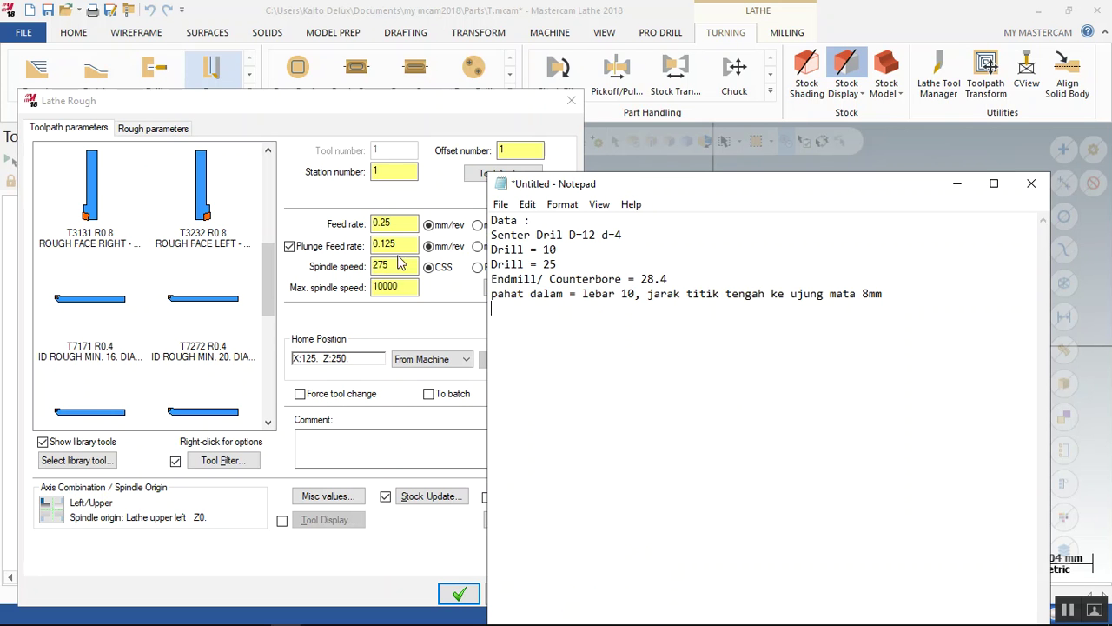
scroll(130, 356, "down", 2)
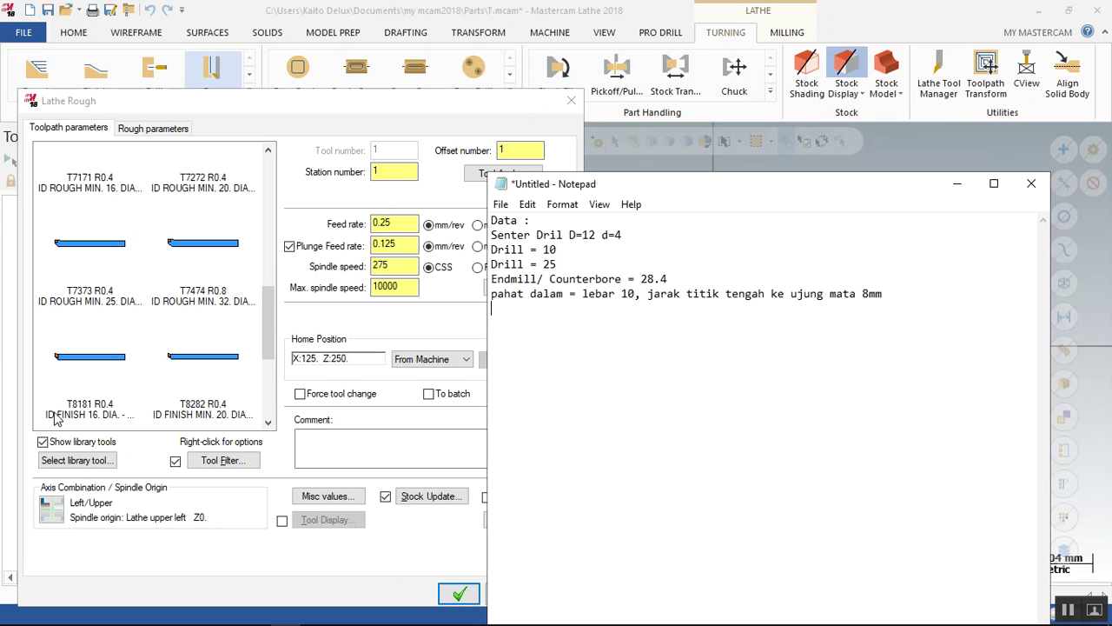
left_click(90, 368)
double_click(89, 367)
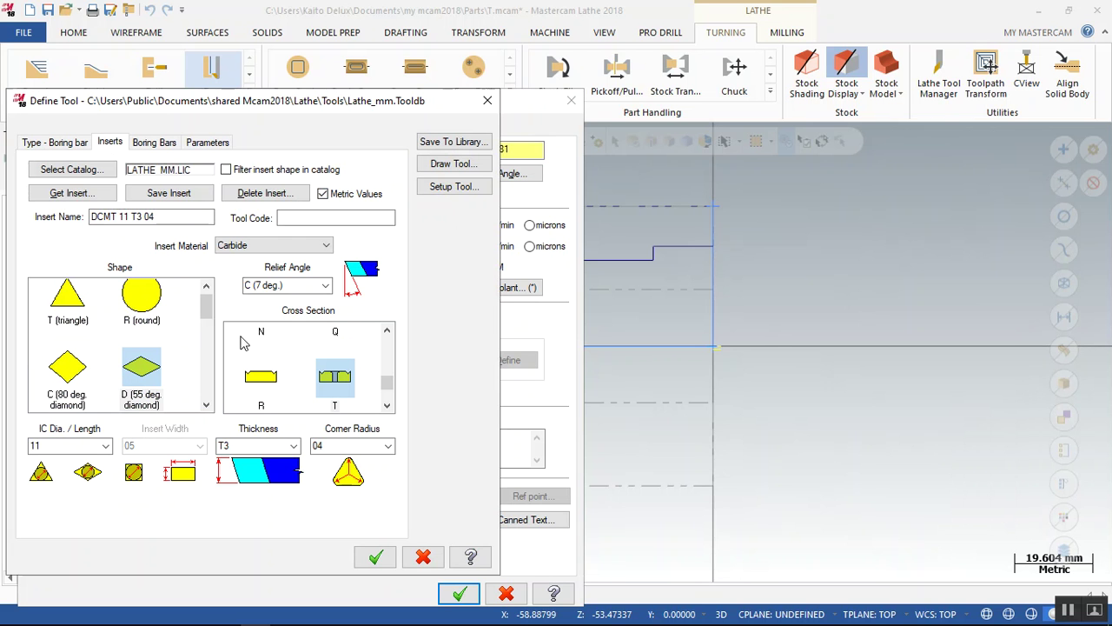
left_click(388, 445)
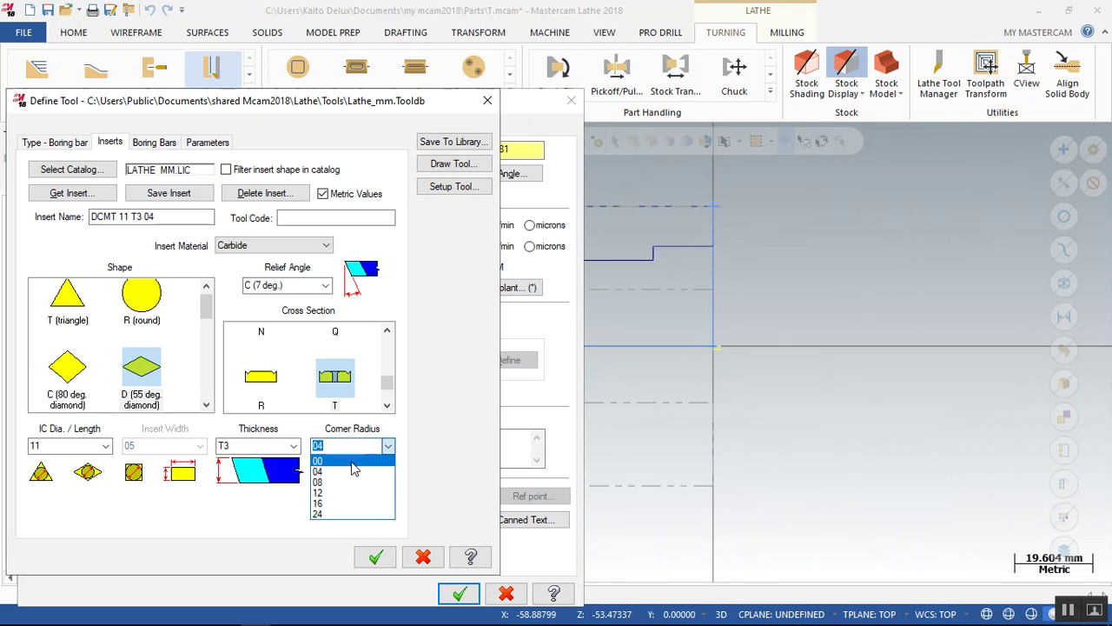
left_click(352, 462)
left_click(57, 144)
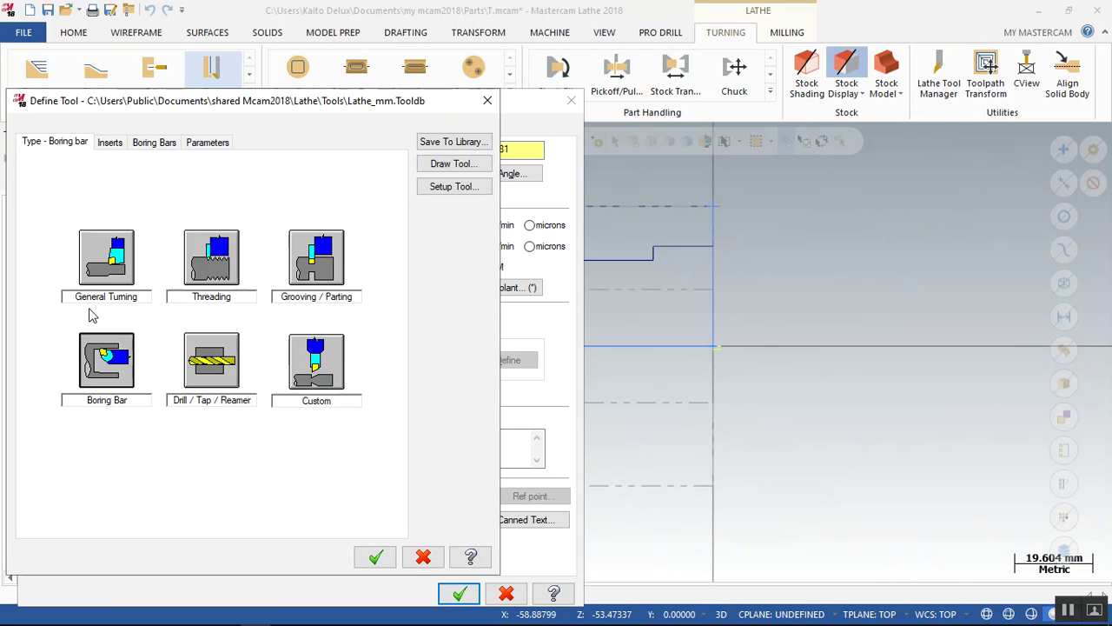
left_click(109, 142)
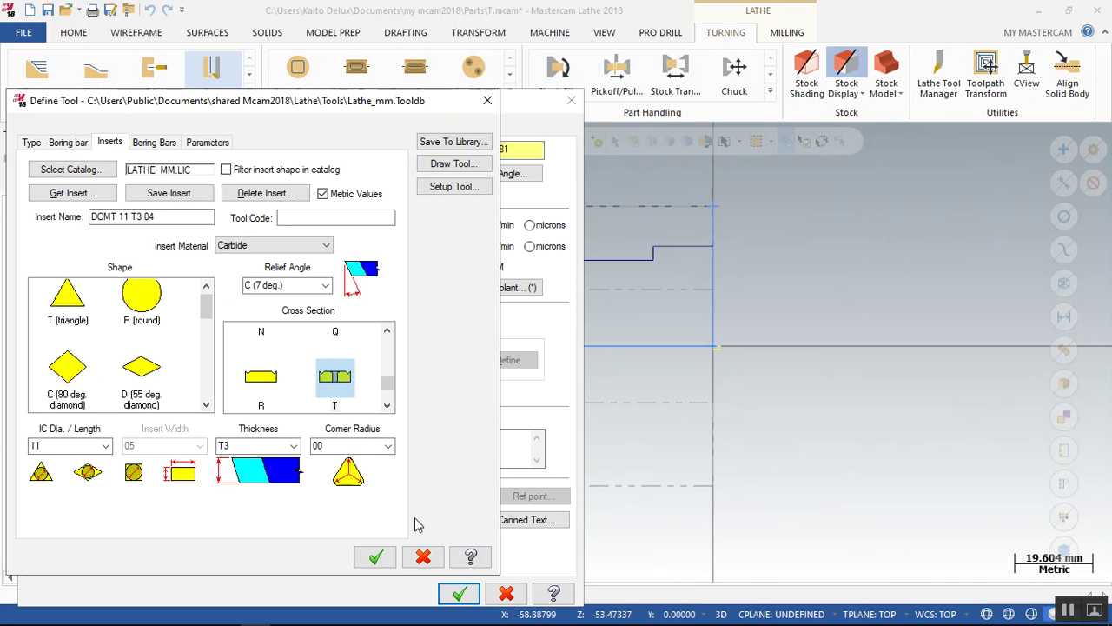
left_click(388, 447)
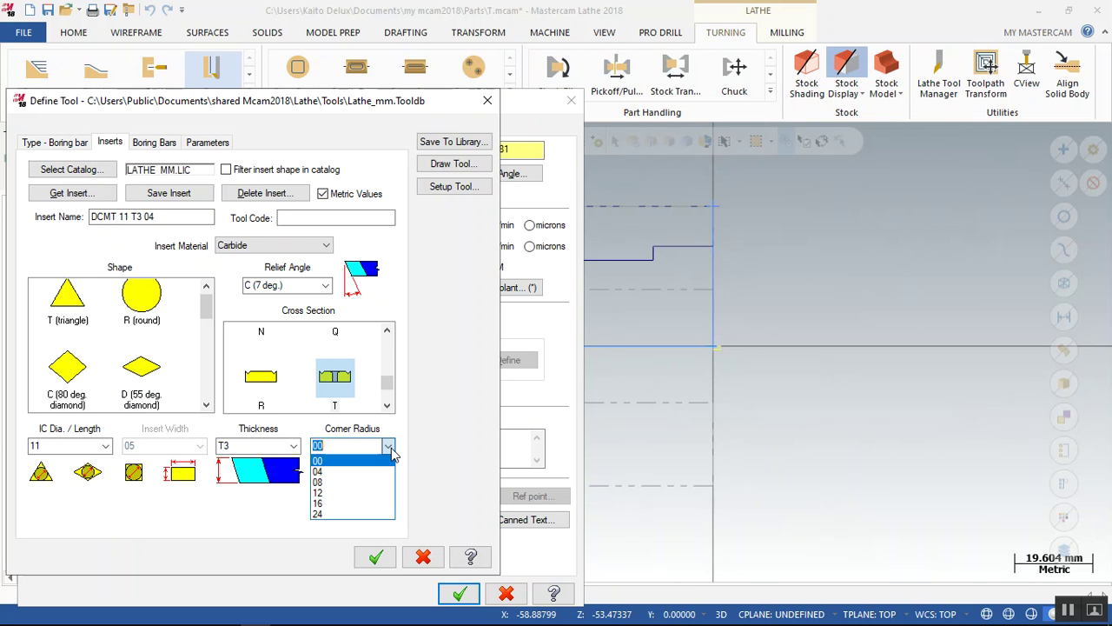
key("Down")
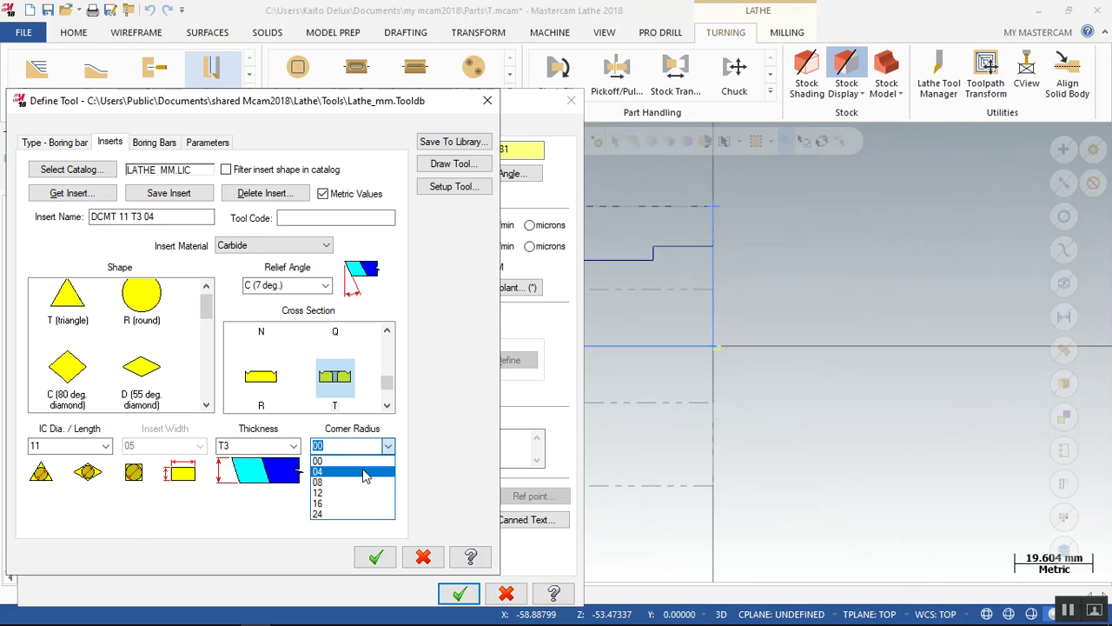
key("Return")
left_click(388, 446)
key("Up")
key("Return")
left_click(388, 447)
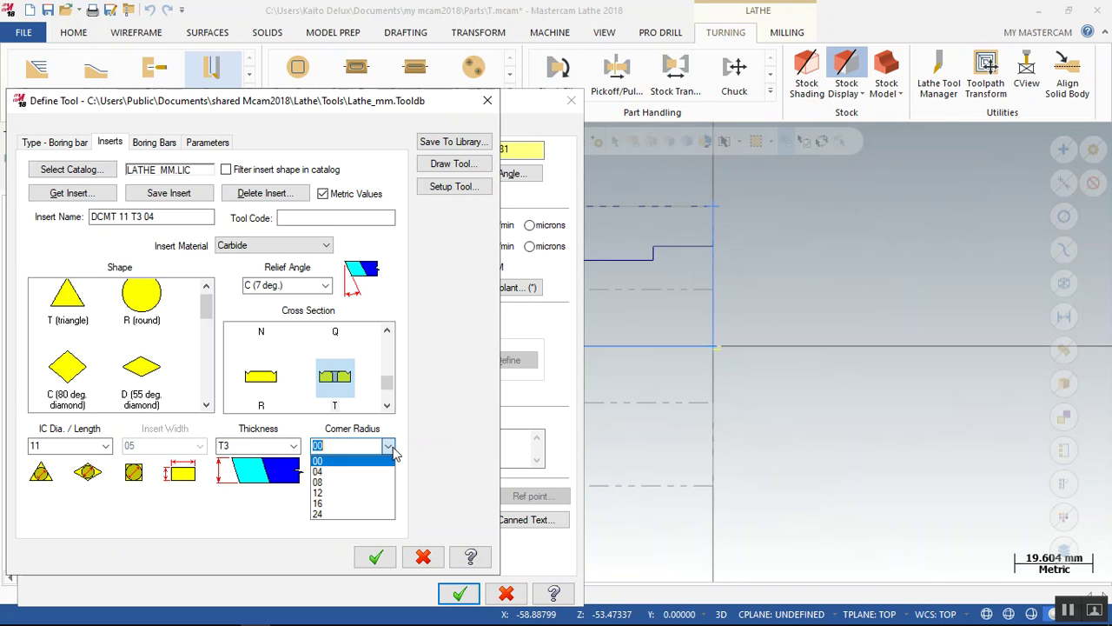
left_click(218, 136)
Set the T8181 boring bar's holder geometry to A 10.0 and C 8, following the Notepad data, and accept the tool.
left_click(148, 146)
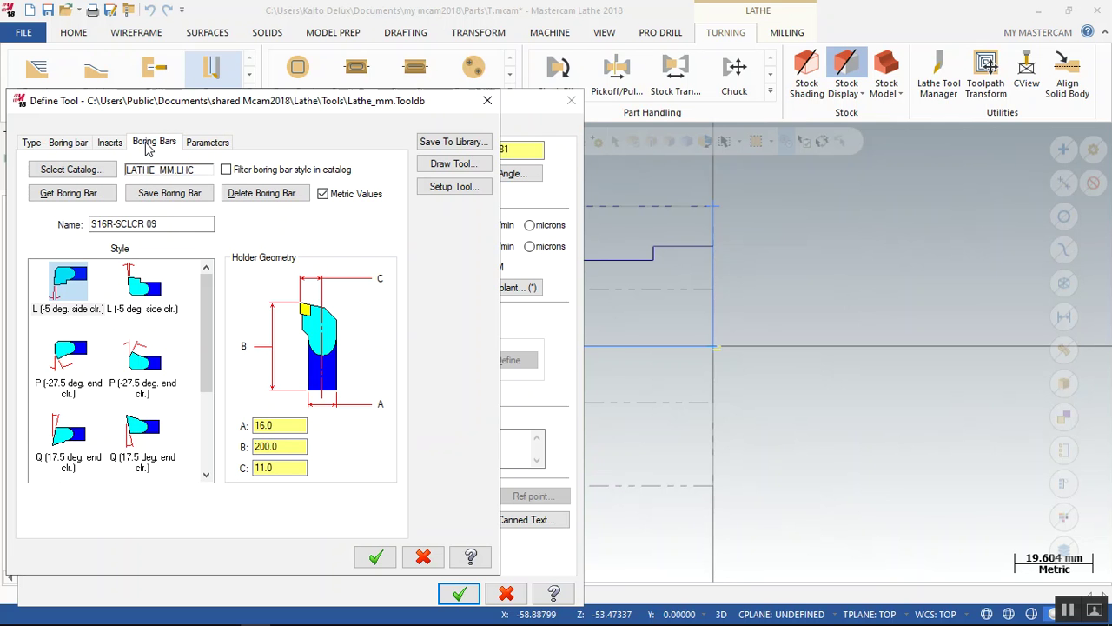
double_click(297, 428)
type("10.0")
key("Tab")
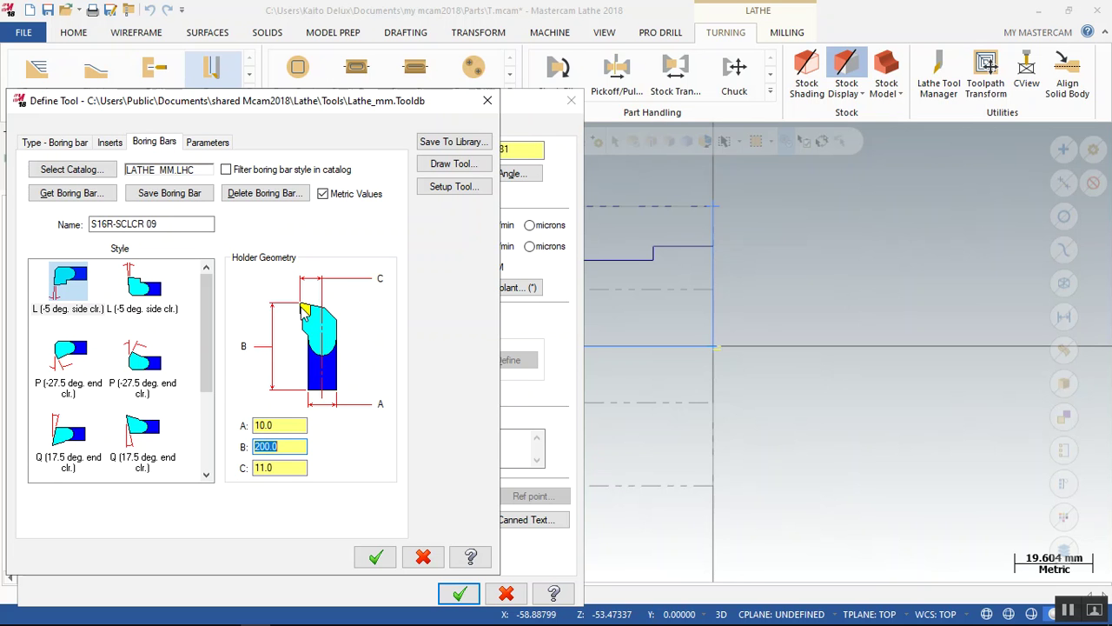
left_click(283, 467)
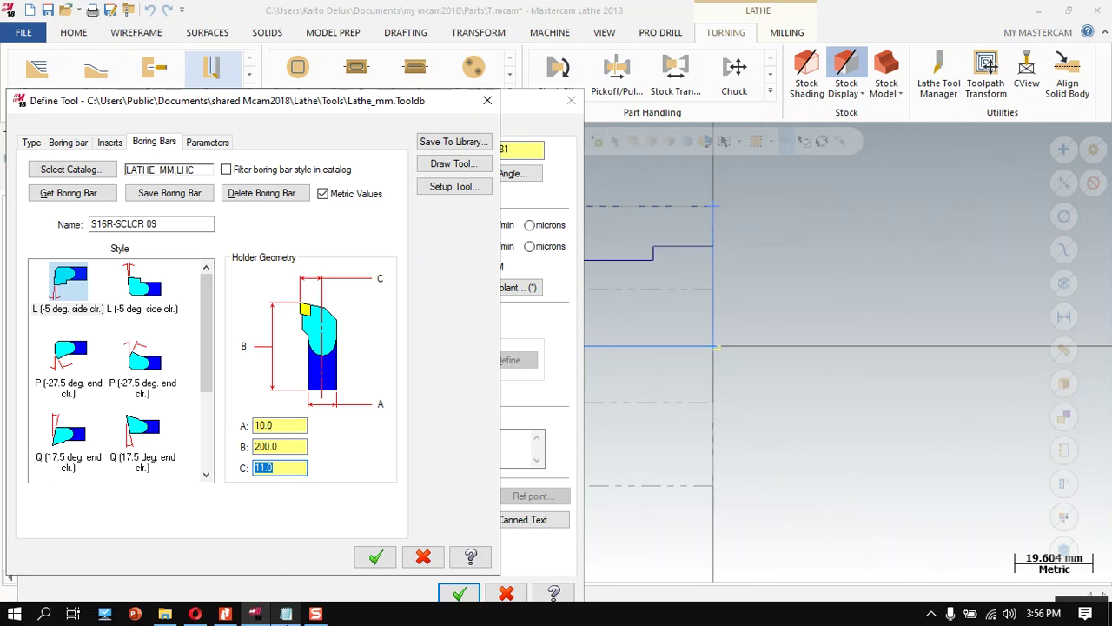
left_click(292, 614)
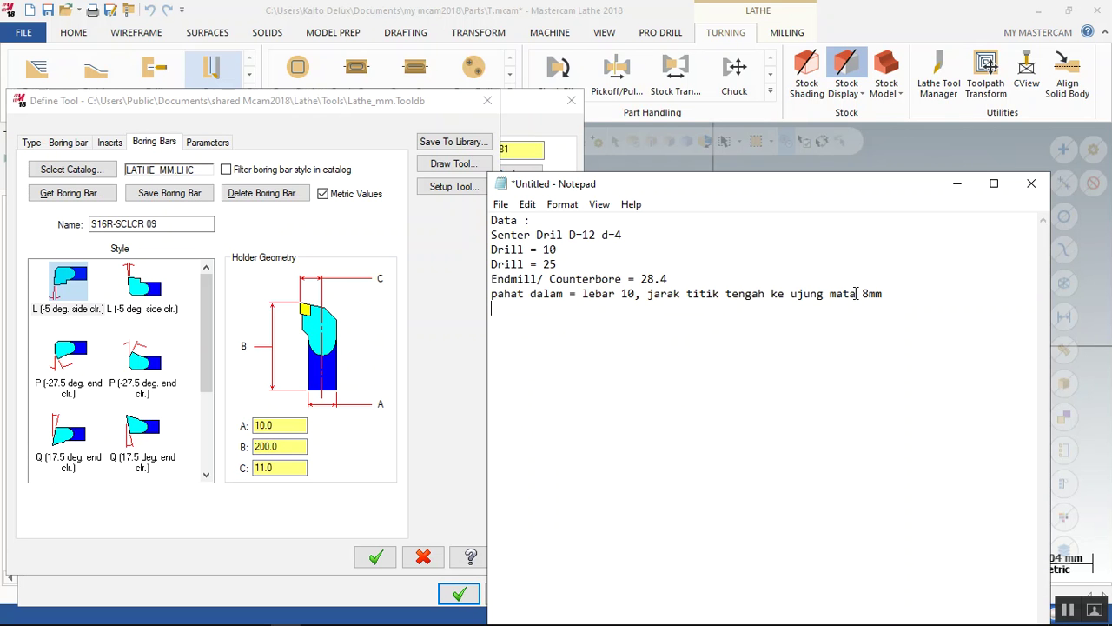
key("alt+Tab")
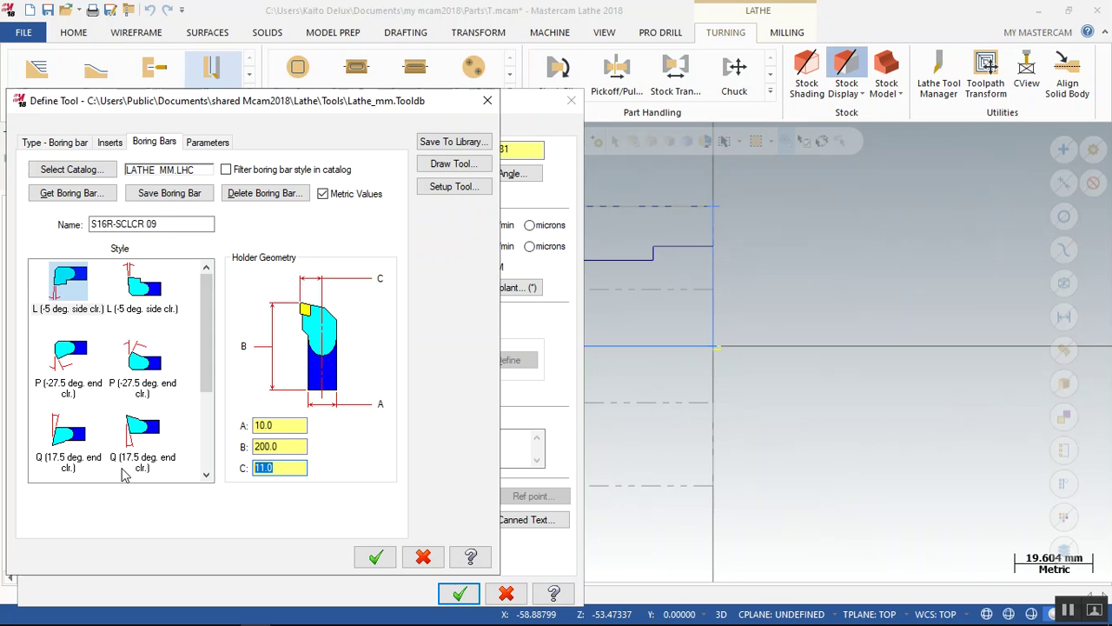
type("8")
key("BackSpace")
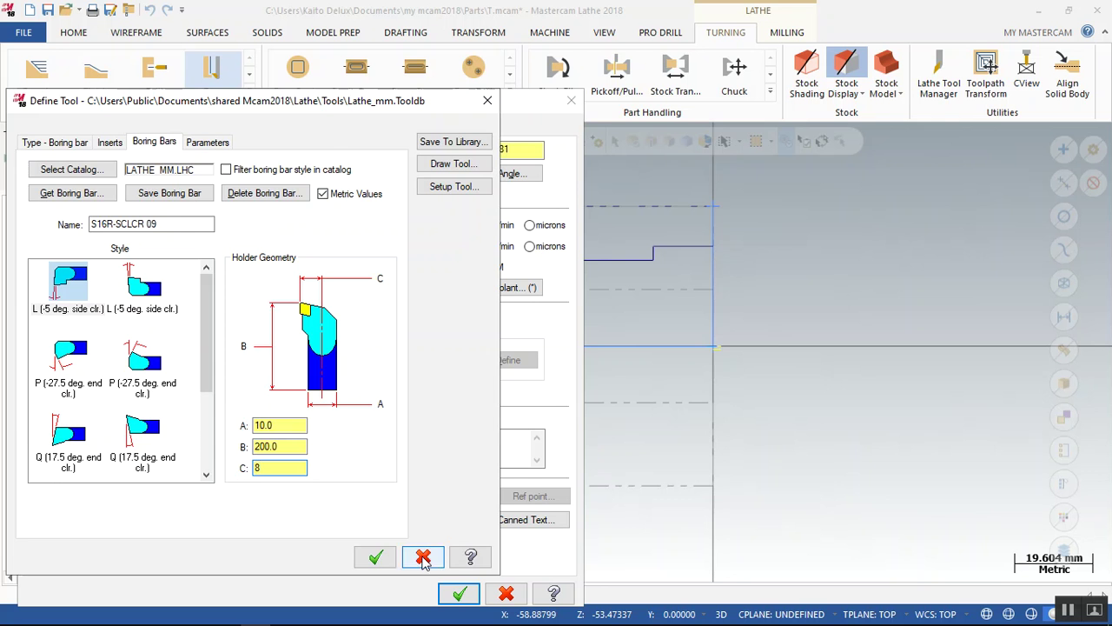
left_click(376, 557)
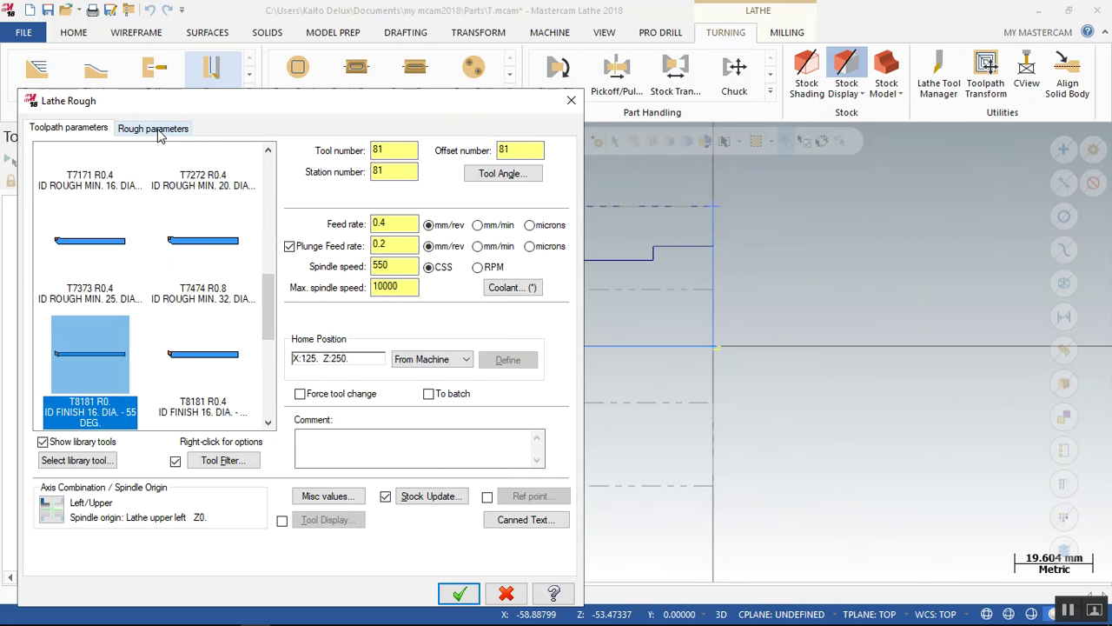
Set the lathe rough depth of cut to 1 and generate the bore roughing toolpath.
left_click(153, 129)
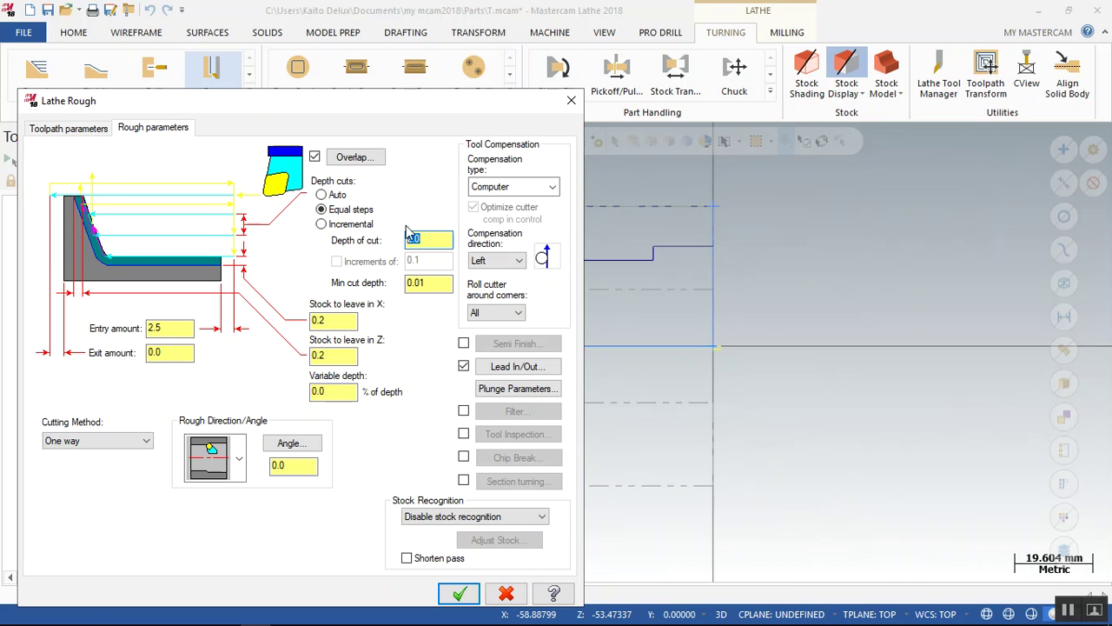
left_click(1075, 617)
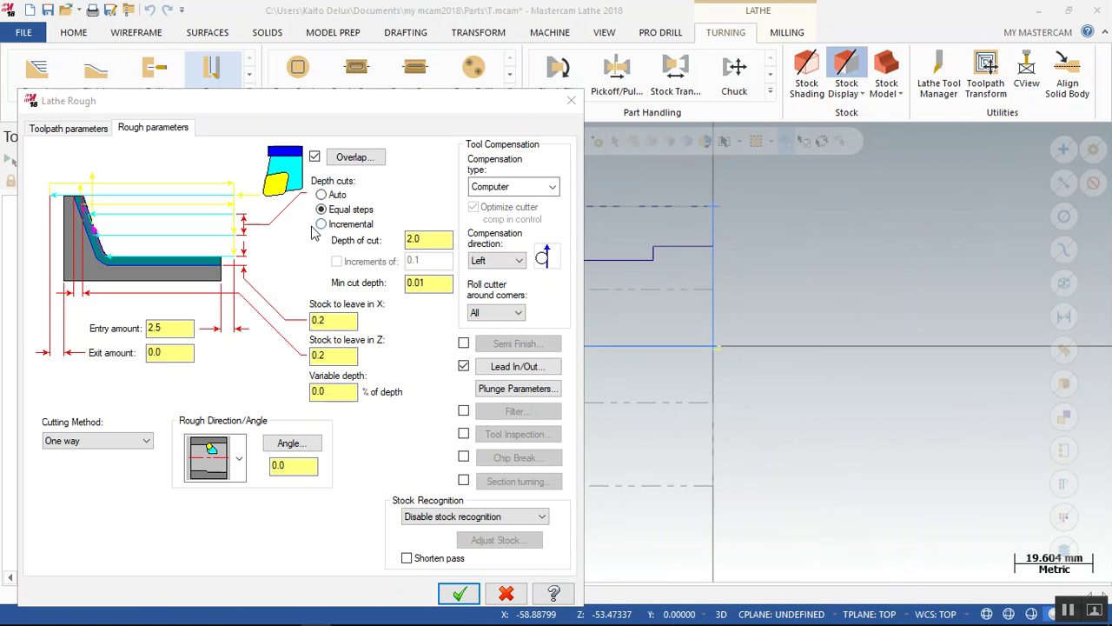
left_click(422, 238)
double_click(429, 240)
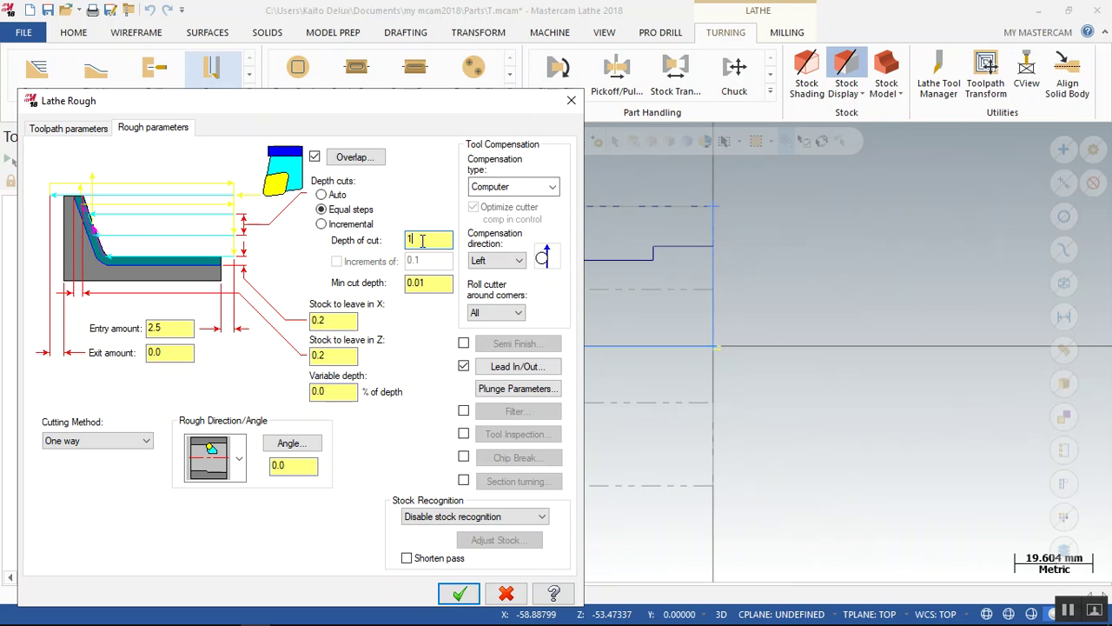
left_click(460, 594)
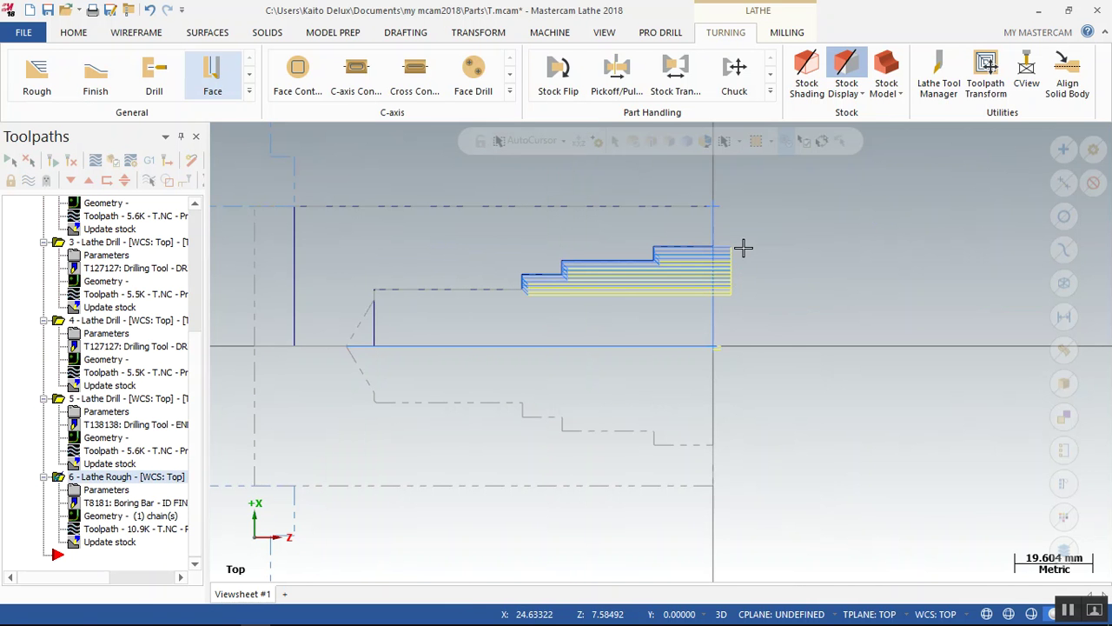
scroll(545, 312, "up", 3)
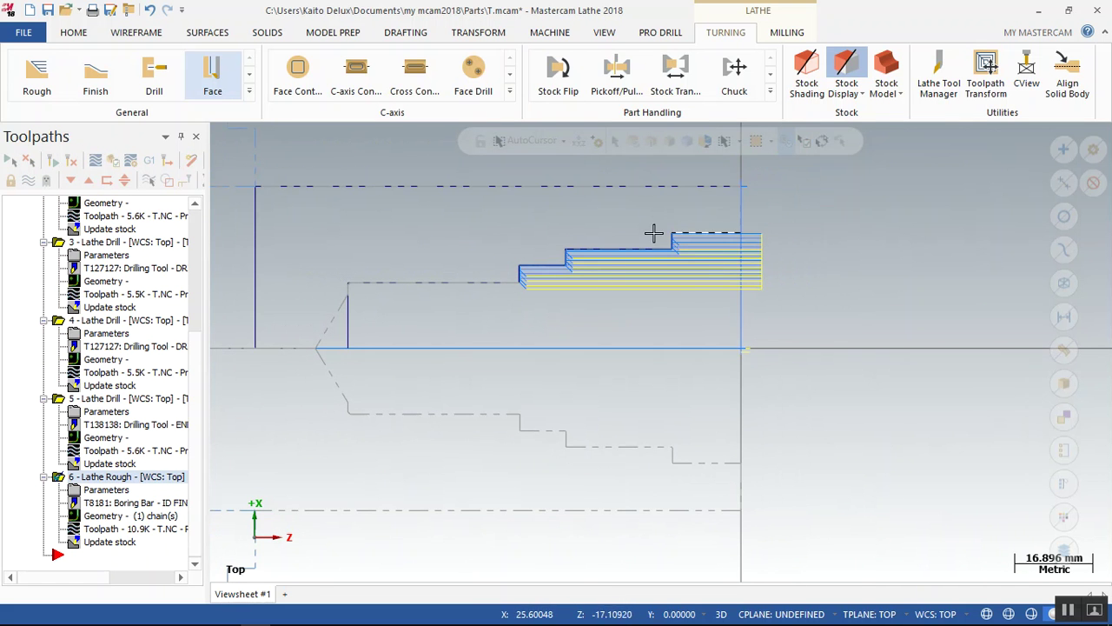
left_click(115, 165)
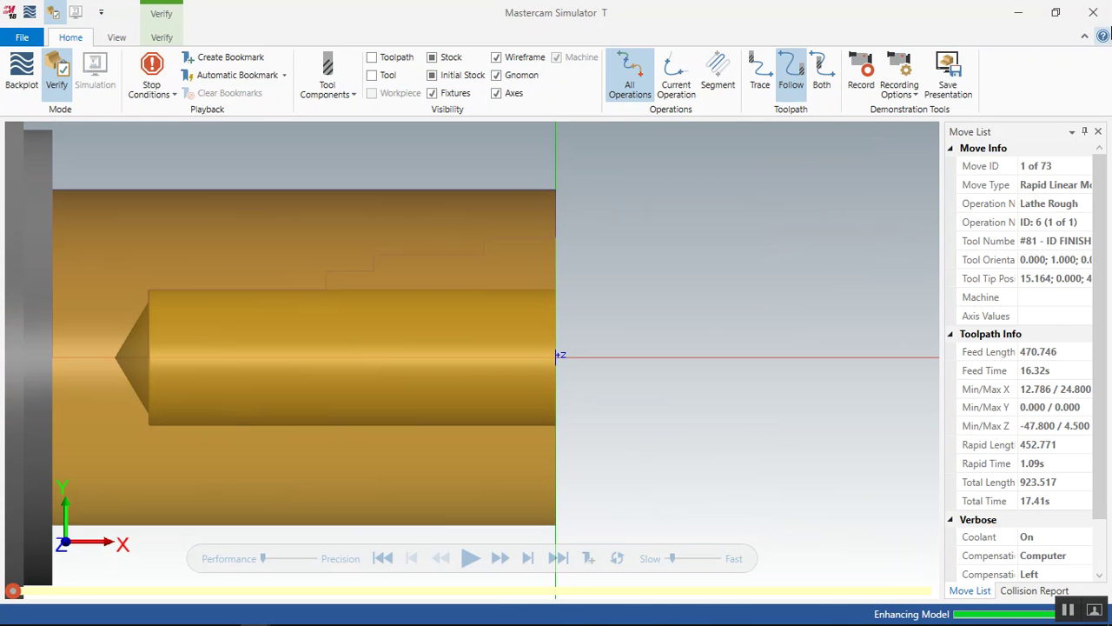
left_click(1093, 12)
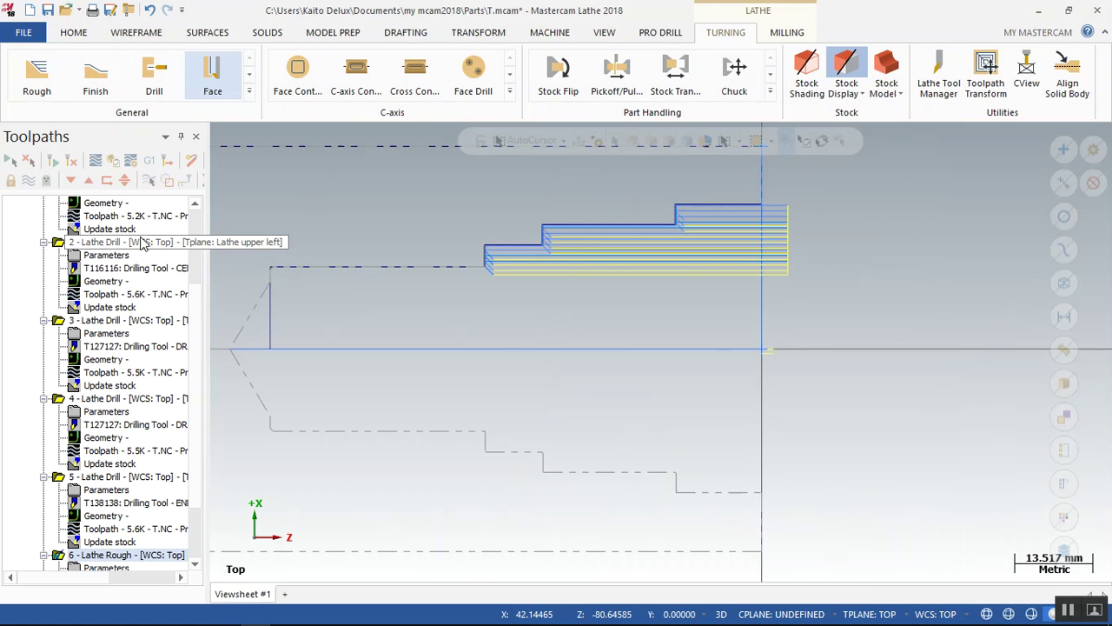
Run the Verify simulation for all operations in the machine group, from facing through bore roughing.
scroll(144, 246, "up", 3)
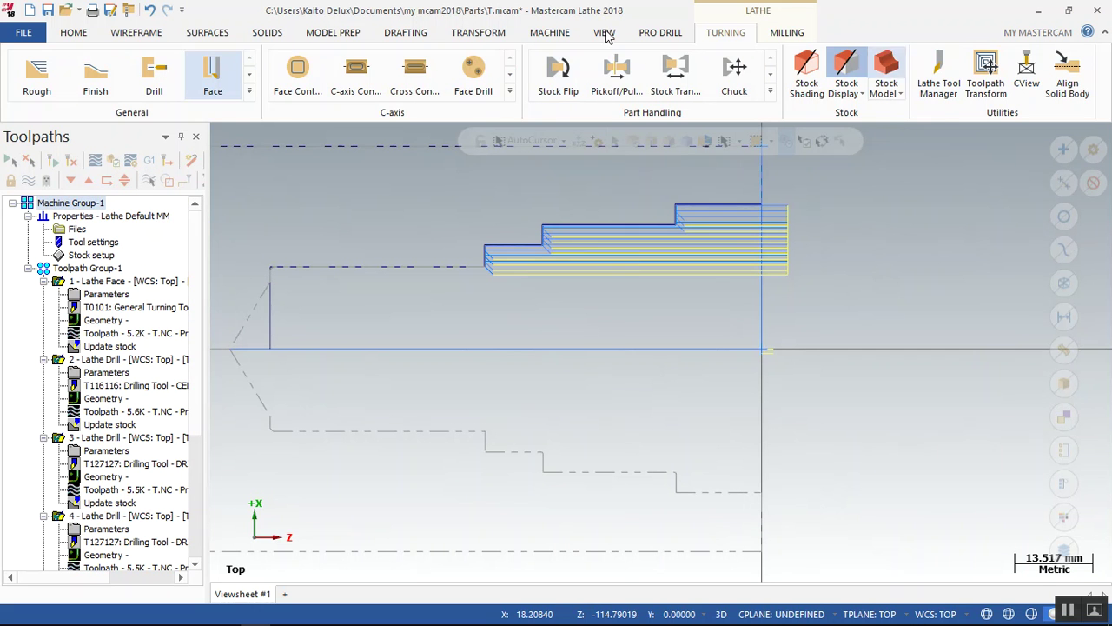
left_click(113, 161)
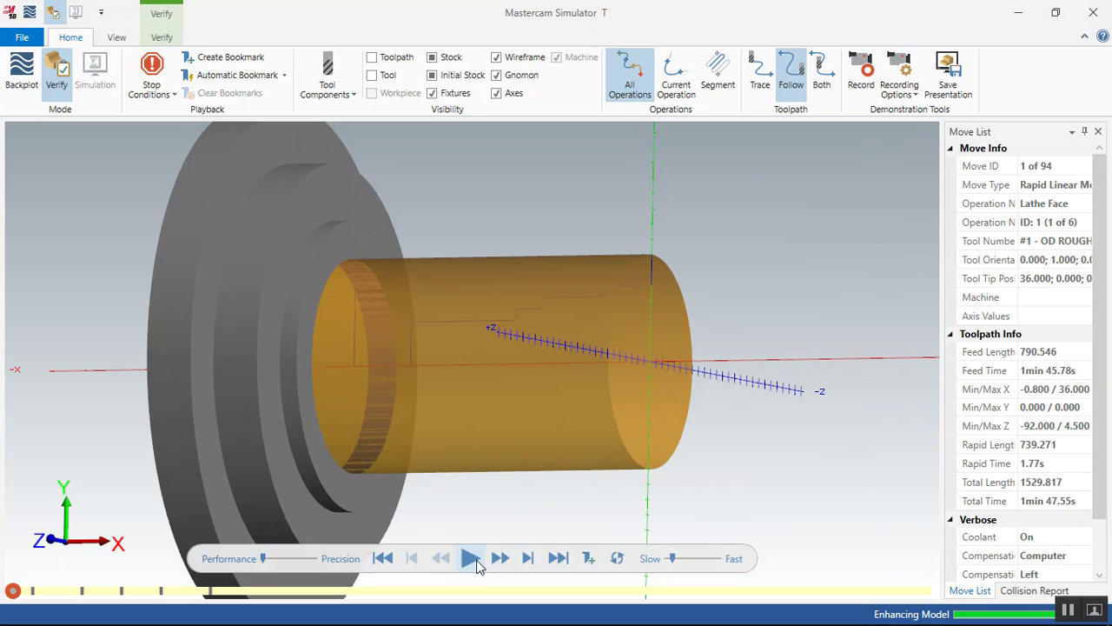
left_click(476, 559)
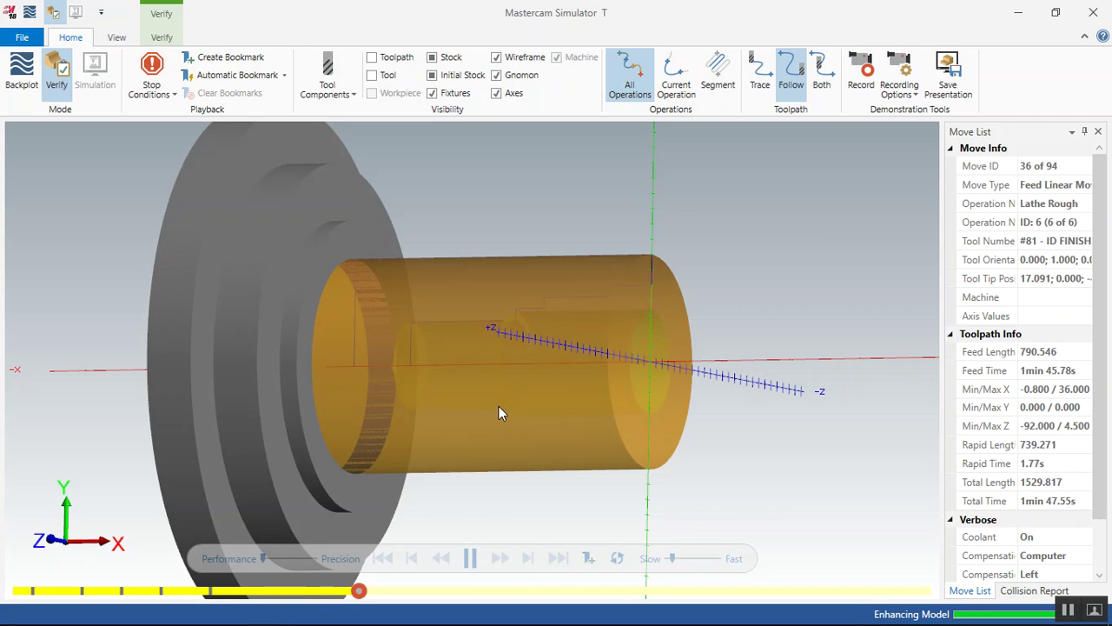
Inspect the stepped bore from another angle during simulation, pause playback, and shift the simulation quality towards Precision.
middle_click_drag(496, 409, 542, 435)
scroll(516, 318, "down", 3)
scroll(516, 318, "up", 5)
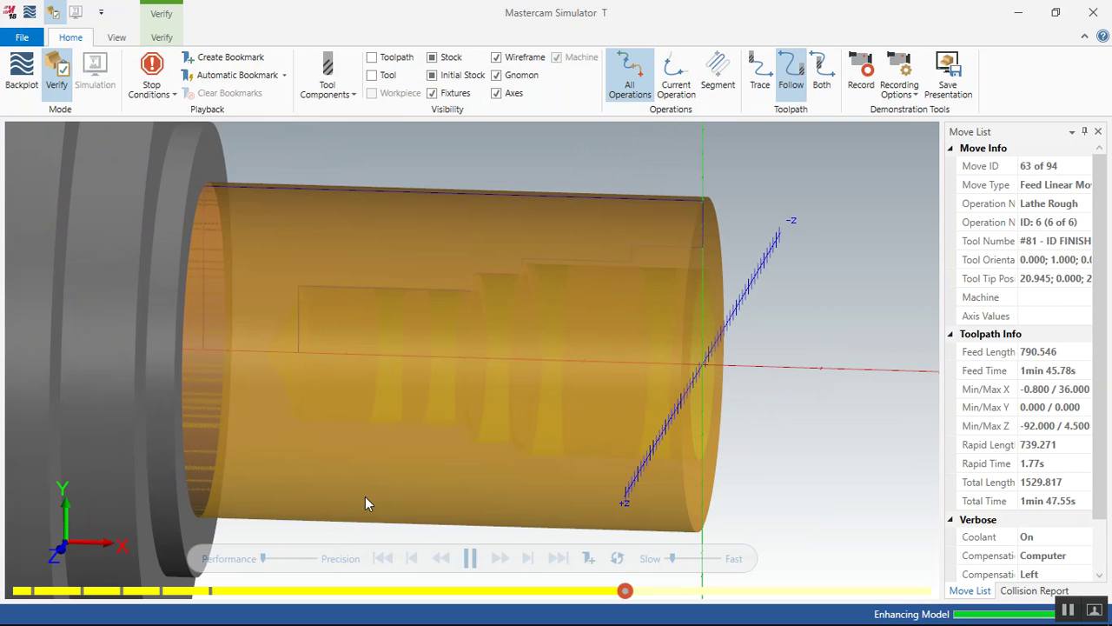
left_click(470, 558)
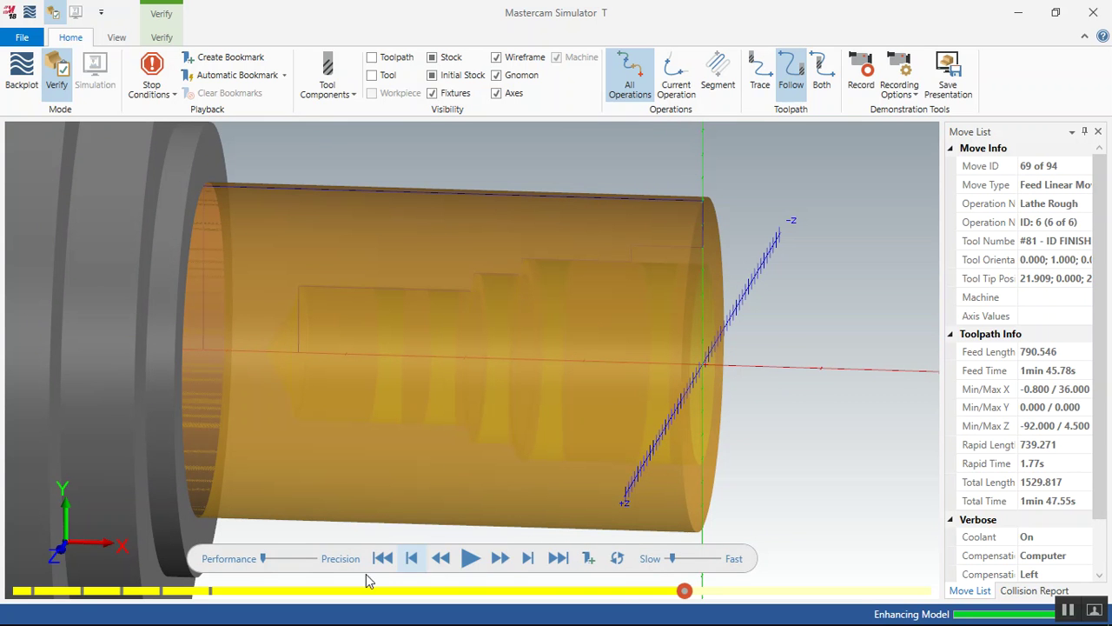
left_click(306, 558)
left_click(616, 380)
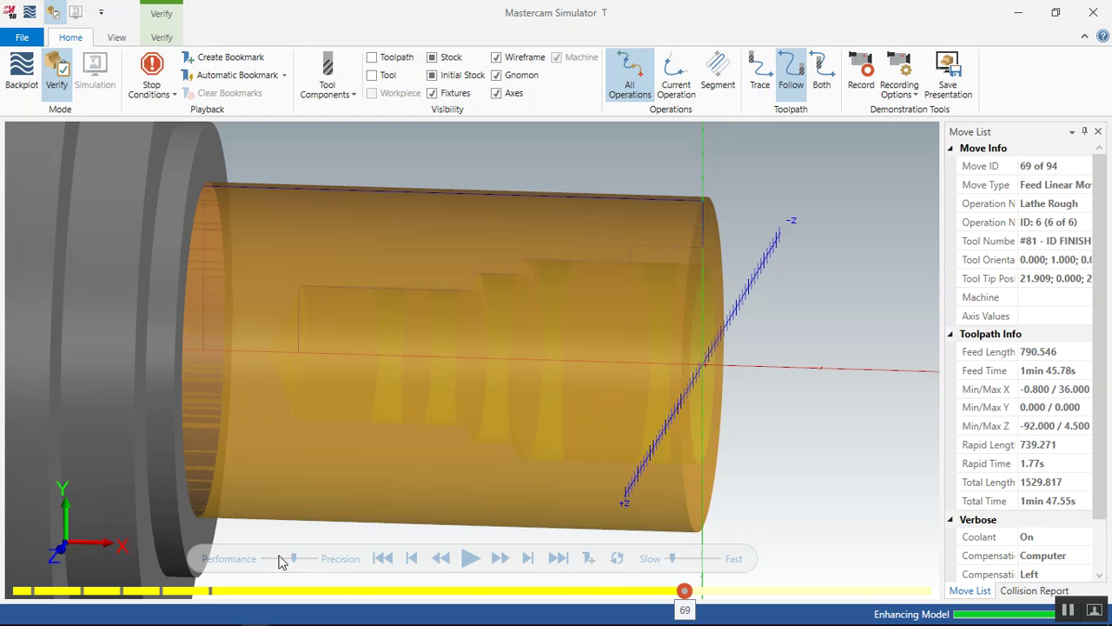
Replay the simulation from the first move at the higher precision, rewind it to the start, and close the simulator.
left_click(383, 558)
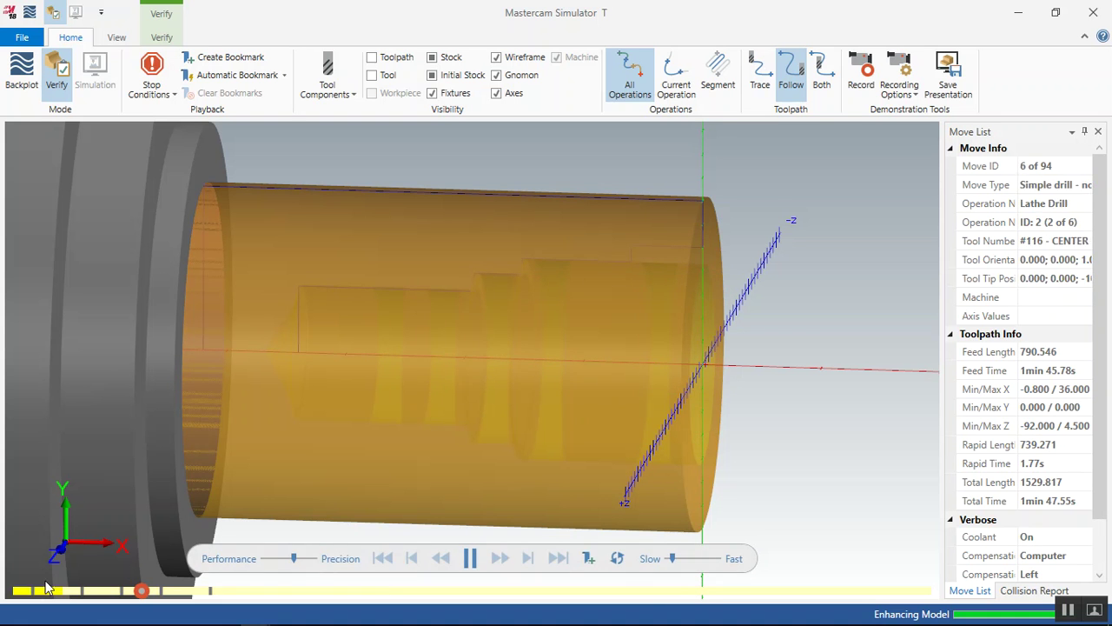
left_click(471, 559)
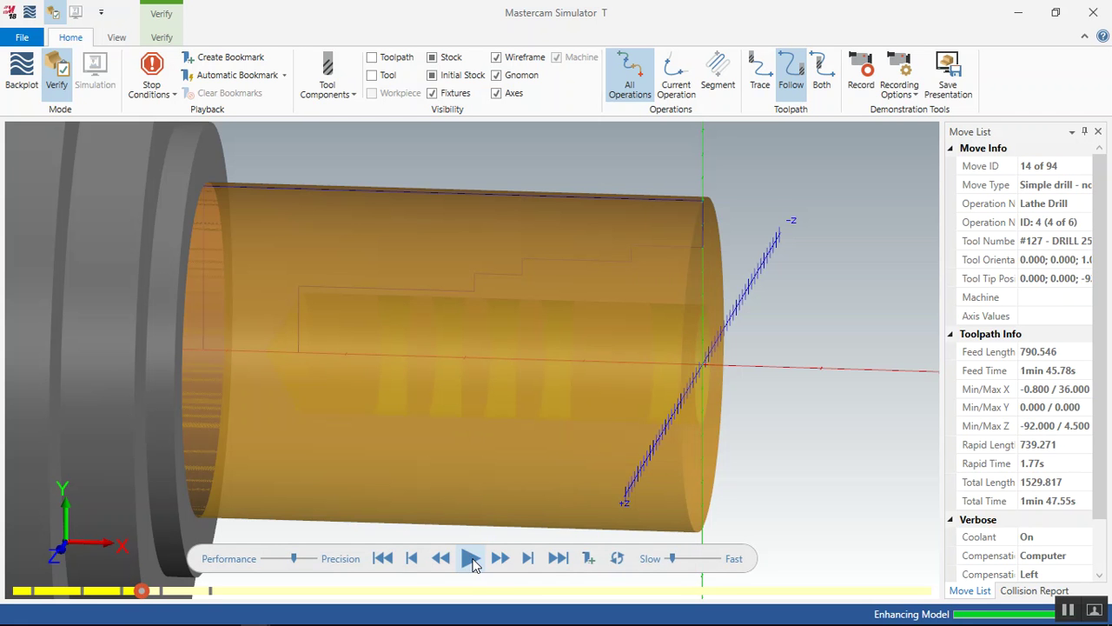
left_click_drag(100, 589, 13, 591)
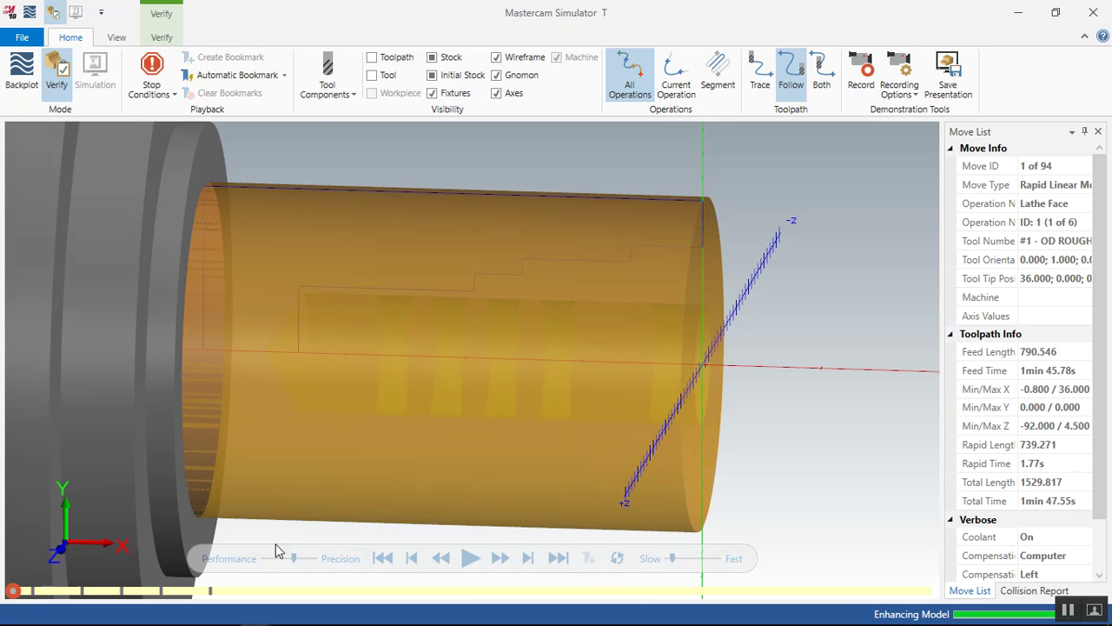
left_click(471, 560)
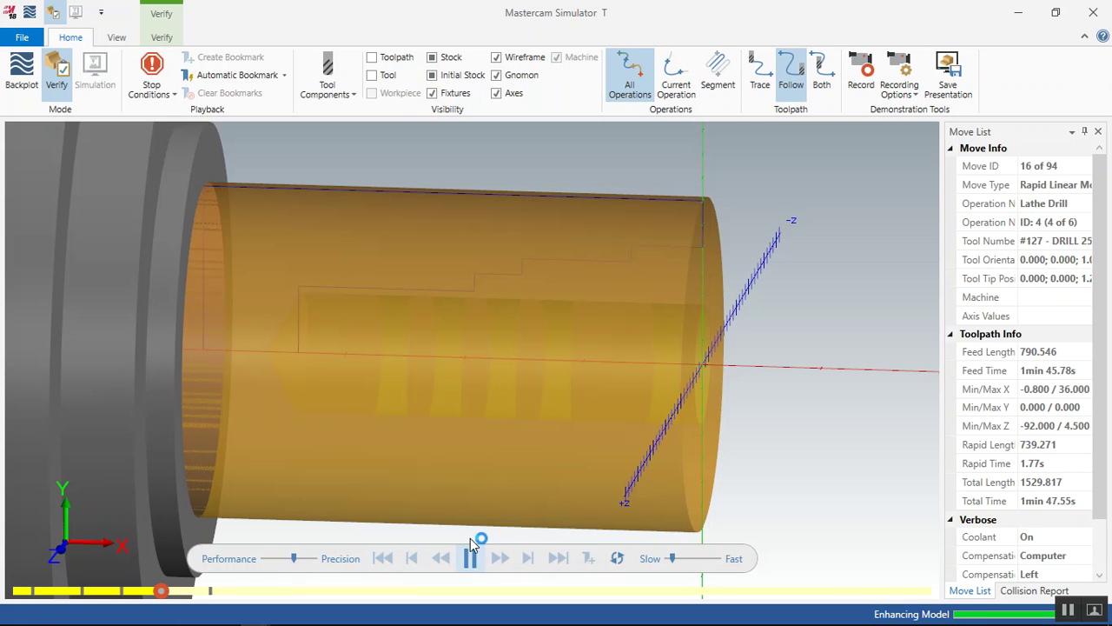
left_click_drag(161, 591, 5, 591)
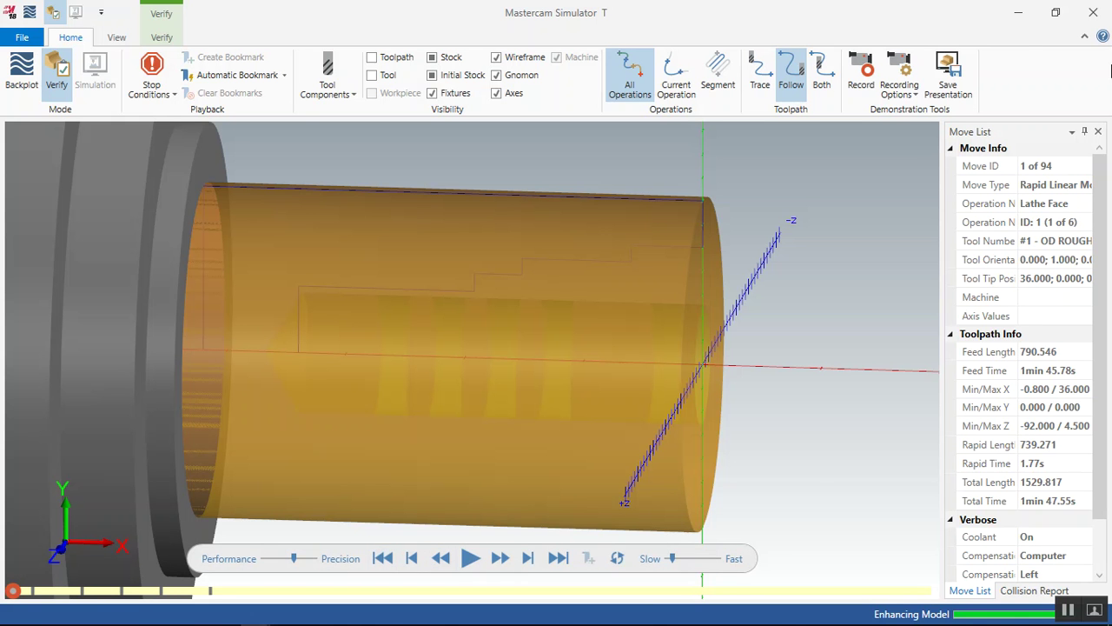
left_click(1094, 13)
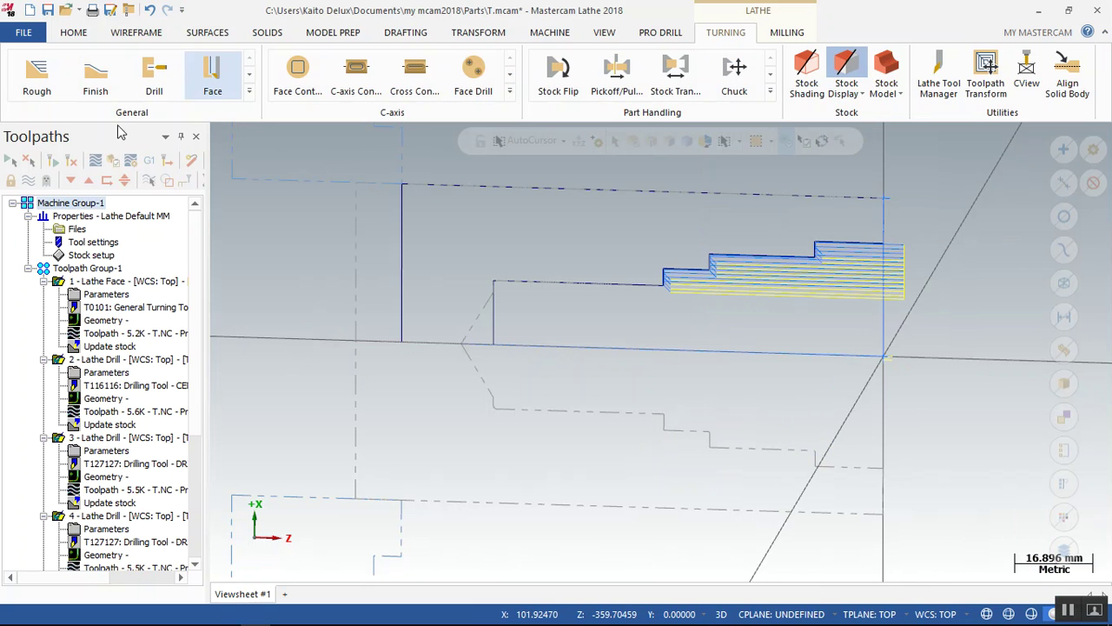
Reopen Verify for all operations and run the simulation with the toolpath and tool displayed.
left_click(113, 160)
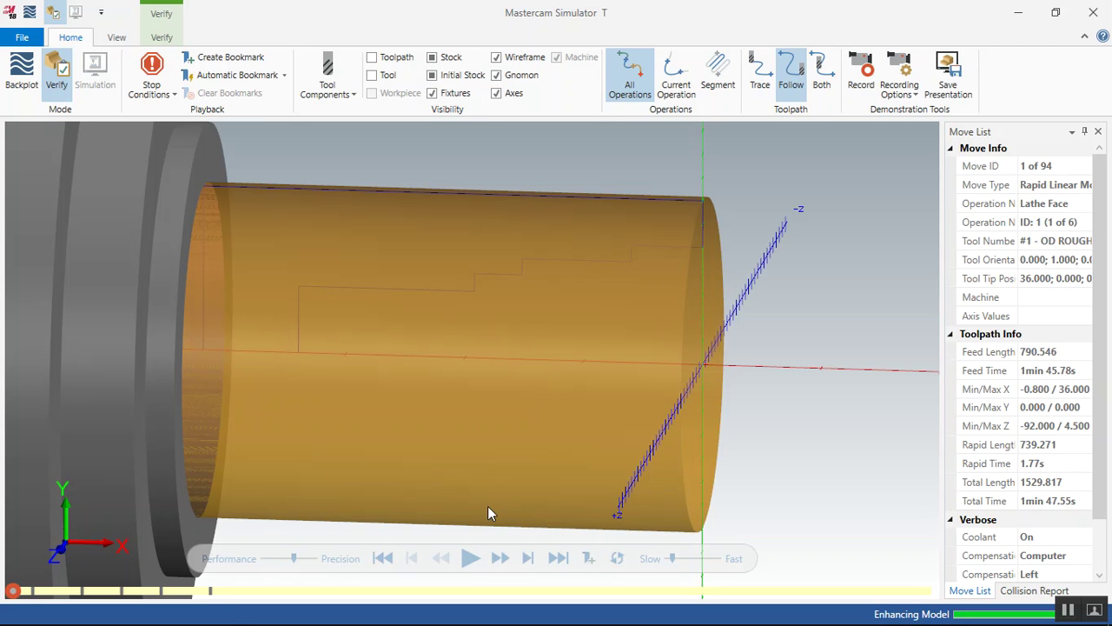
left_click(464, 561)
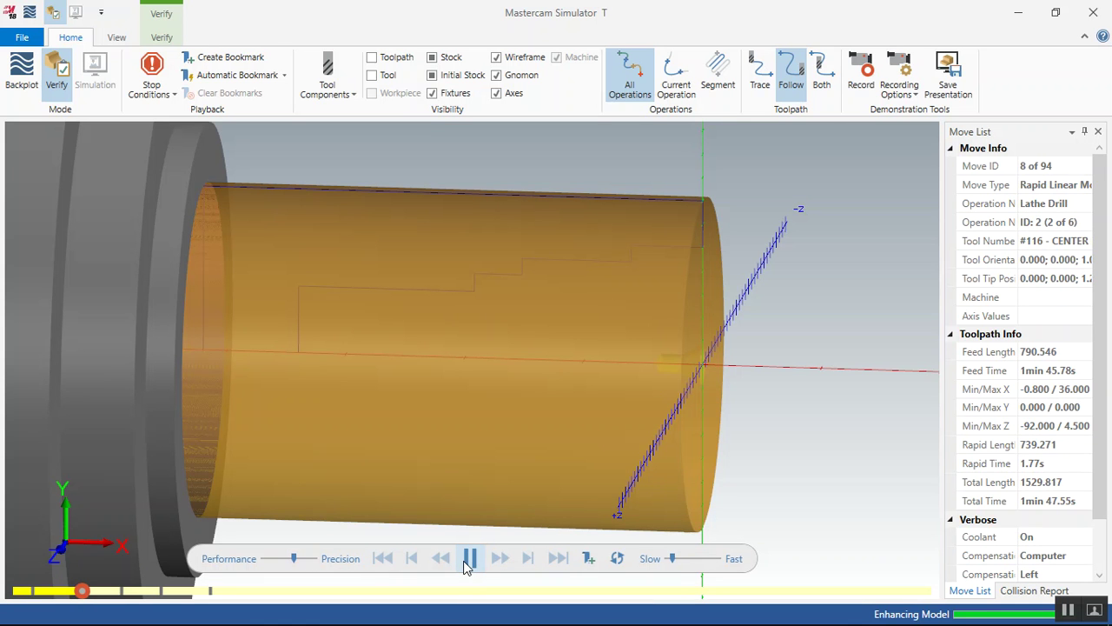
scroll(678, 454, "up", 3)
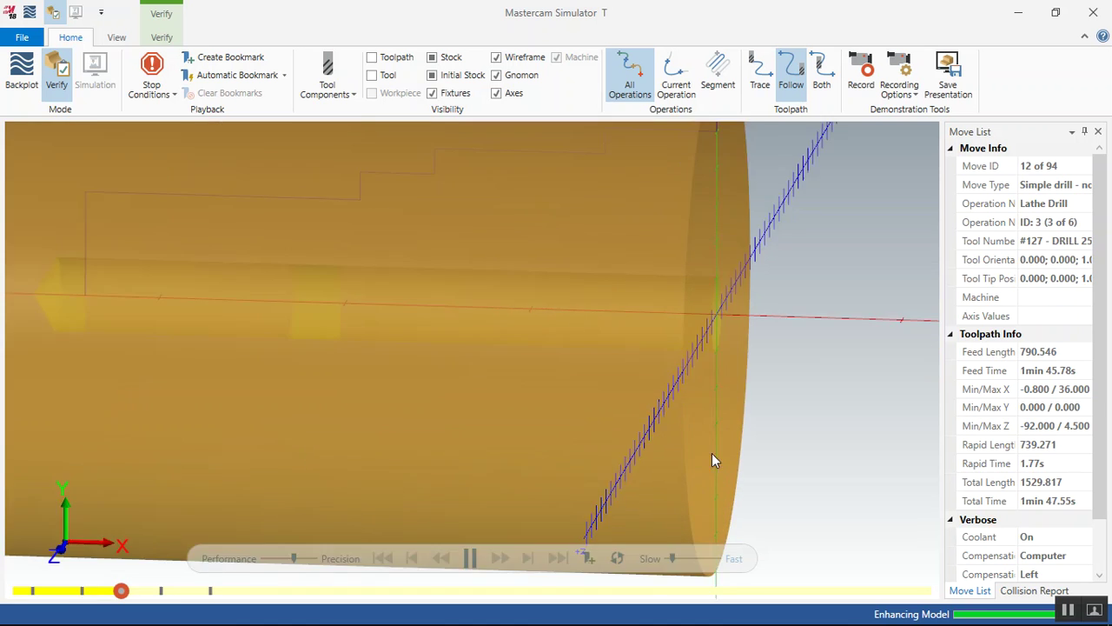
scroll(730, 453, "down", 3)
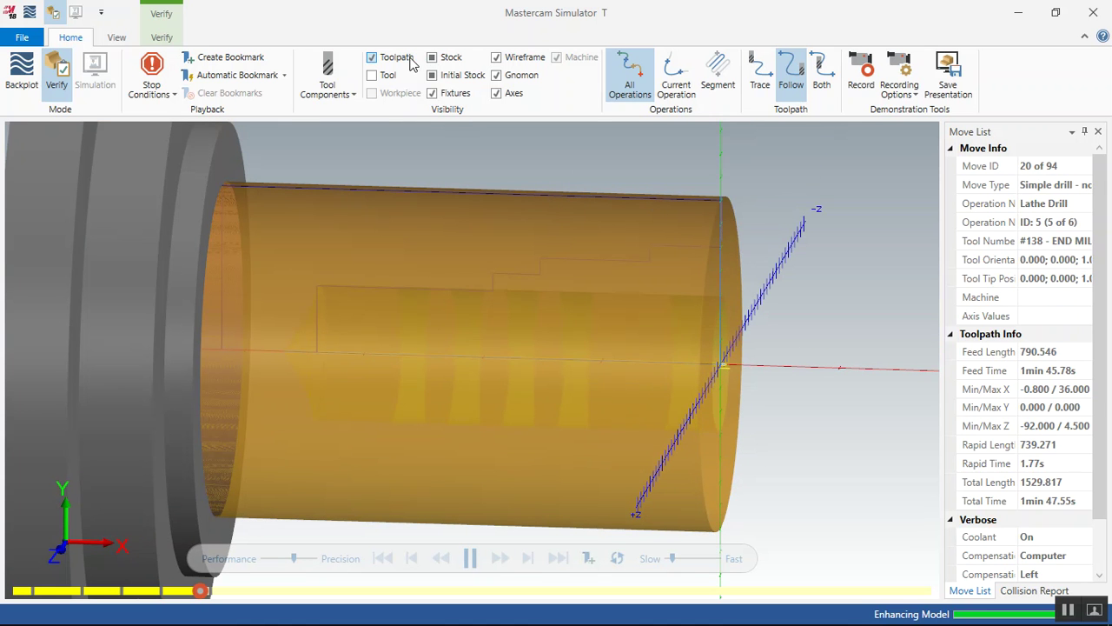
left_click(372, 74)
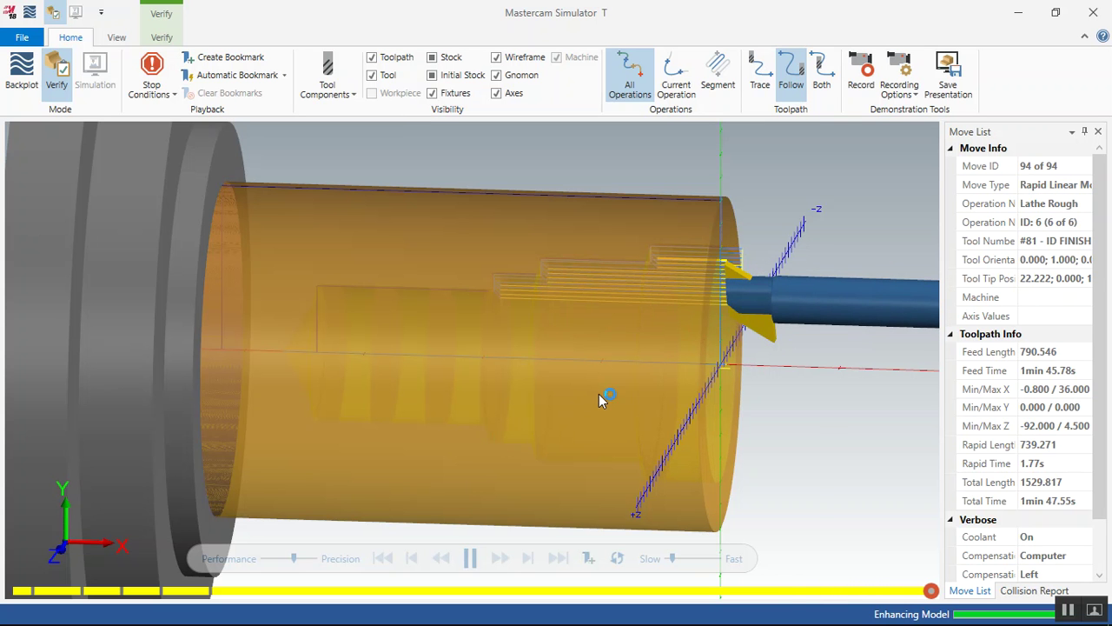
Replay the bore roughing from move 22, inspect the boring tool inside the part, and close the simulator.
scroll(678, 389, "up", 2)
scroll(323, 165, "down", 3)
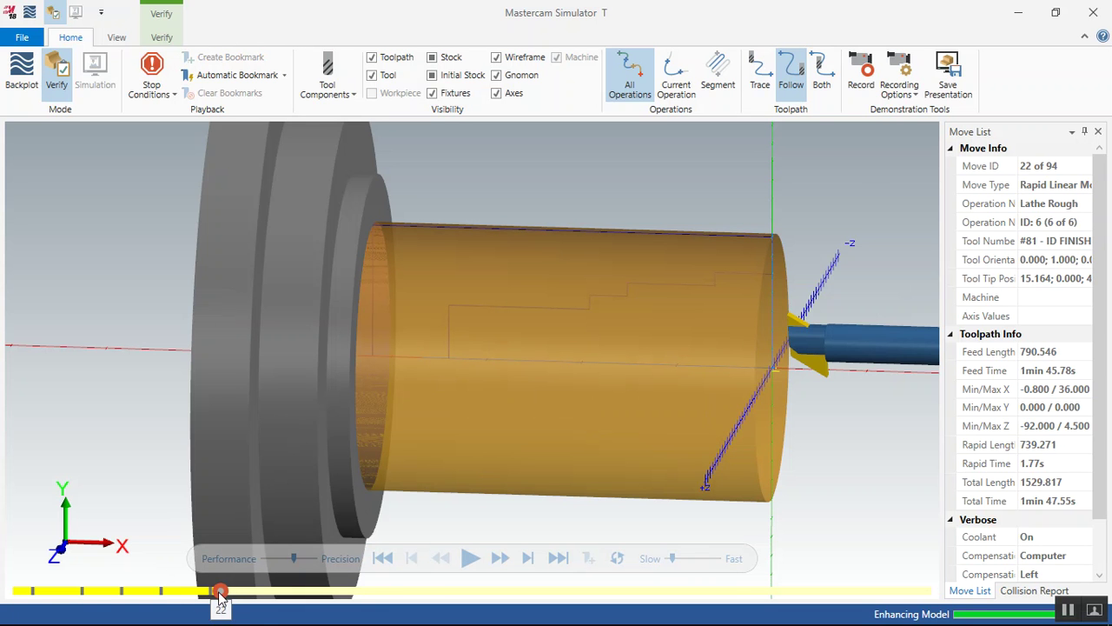
left_click(470, 558)
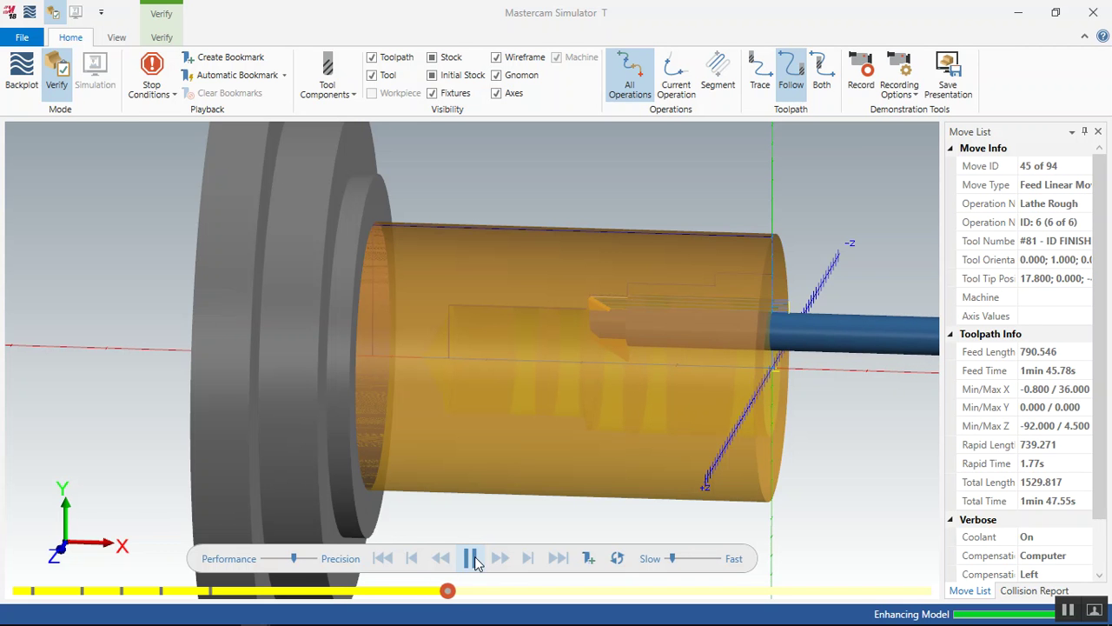
middle_click_drag(733, 475, 670, 496)
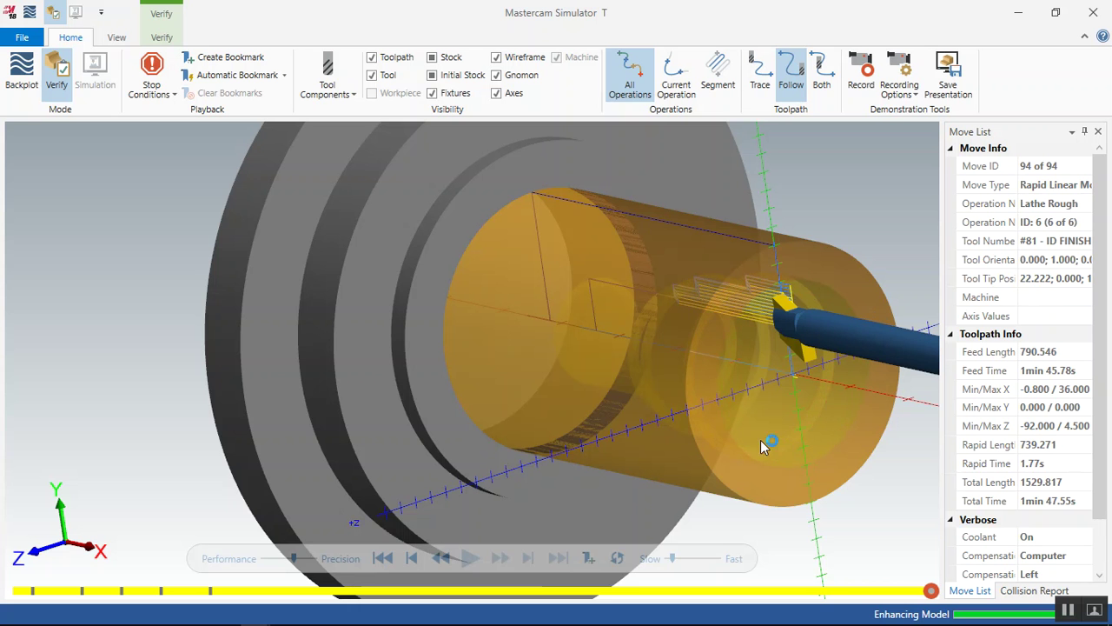
left_click(1094, 14)
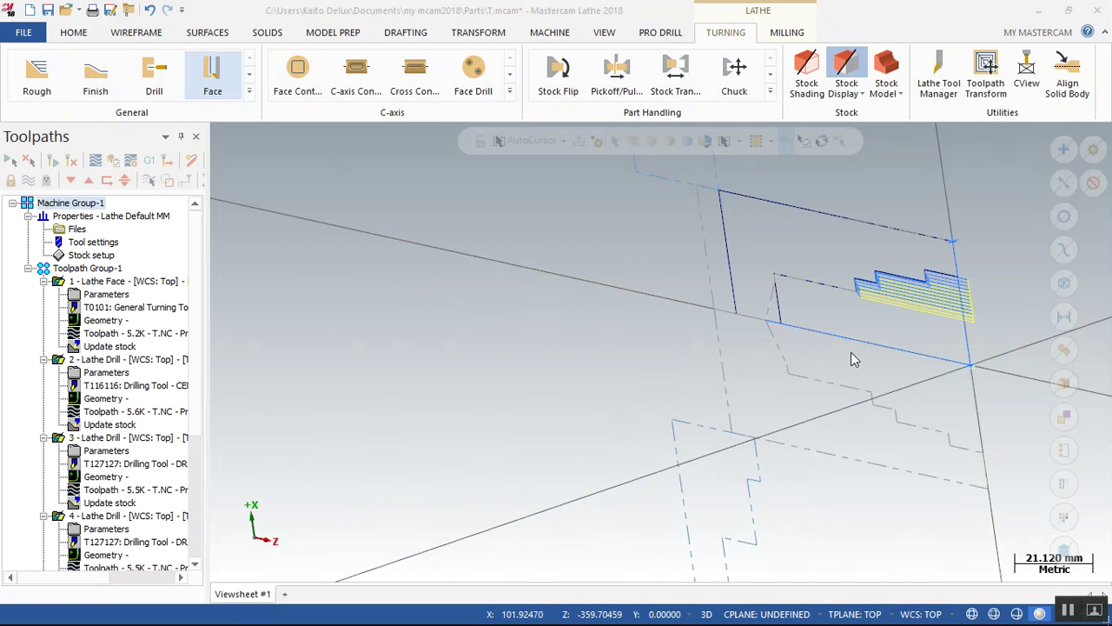
Post the selected operations with both NC and NCI file output, generating a tool change for the drills that share a tool number.
scroll(478, 275, "up", 2)
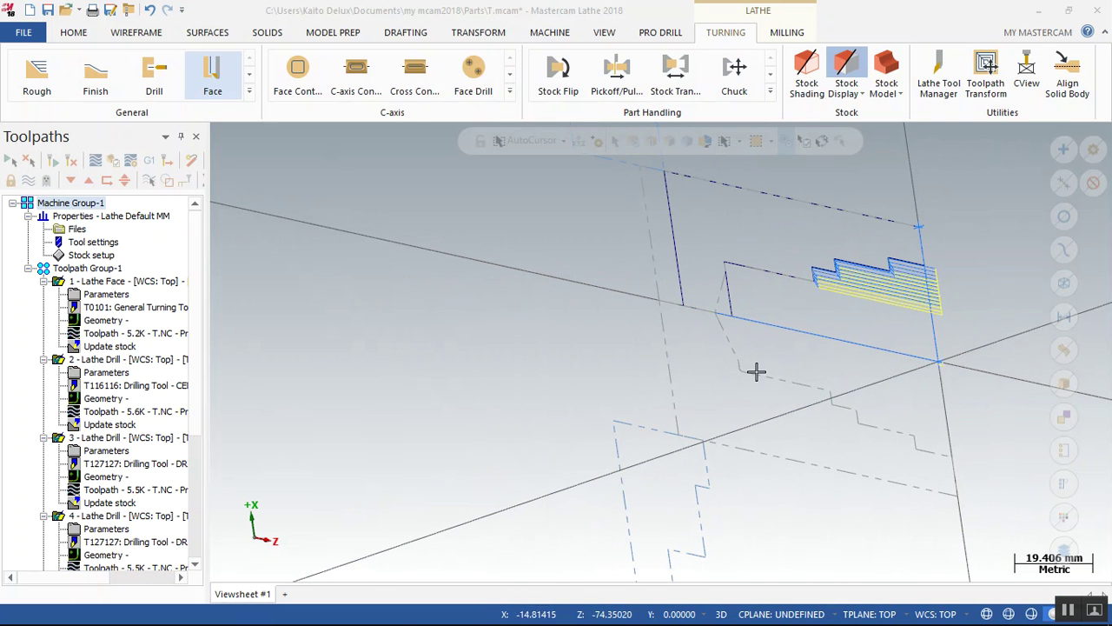
left_click(605, 33)
left_click(142, 67)
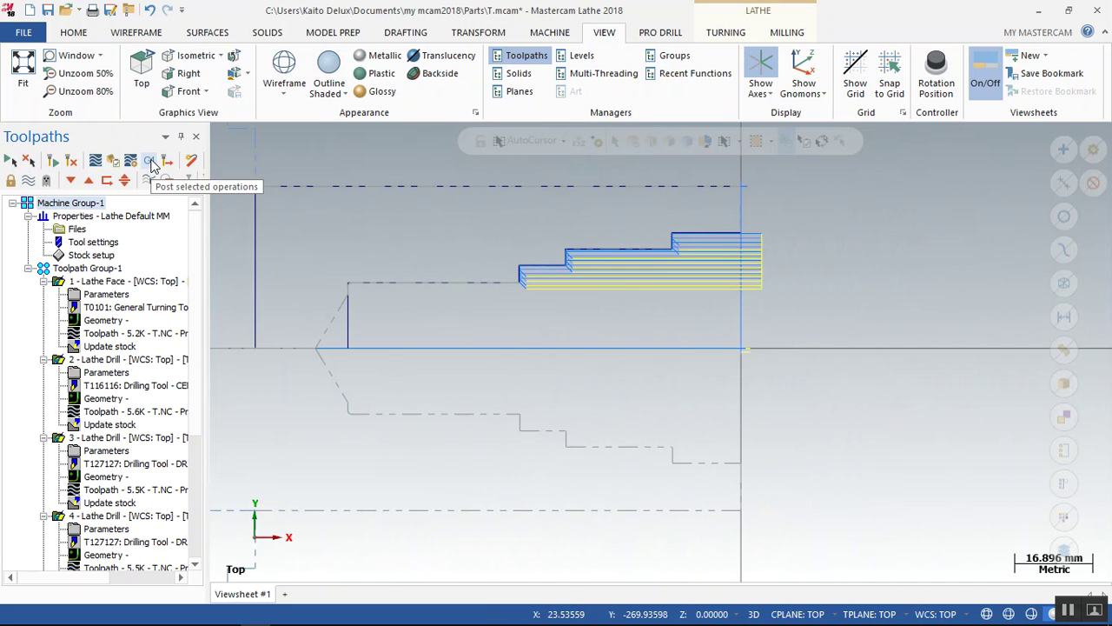
left_click(149, 162)
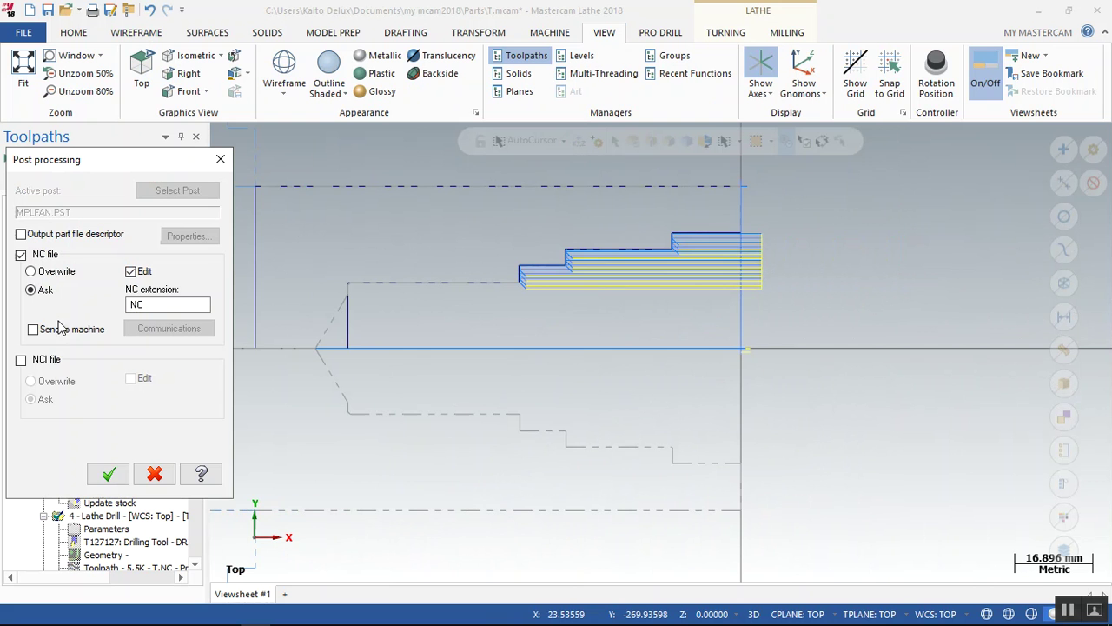
left_click(21, 360)
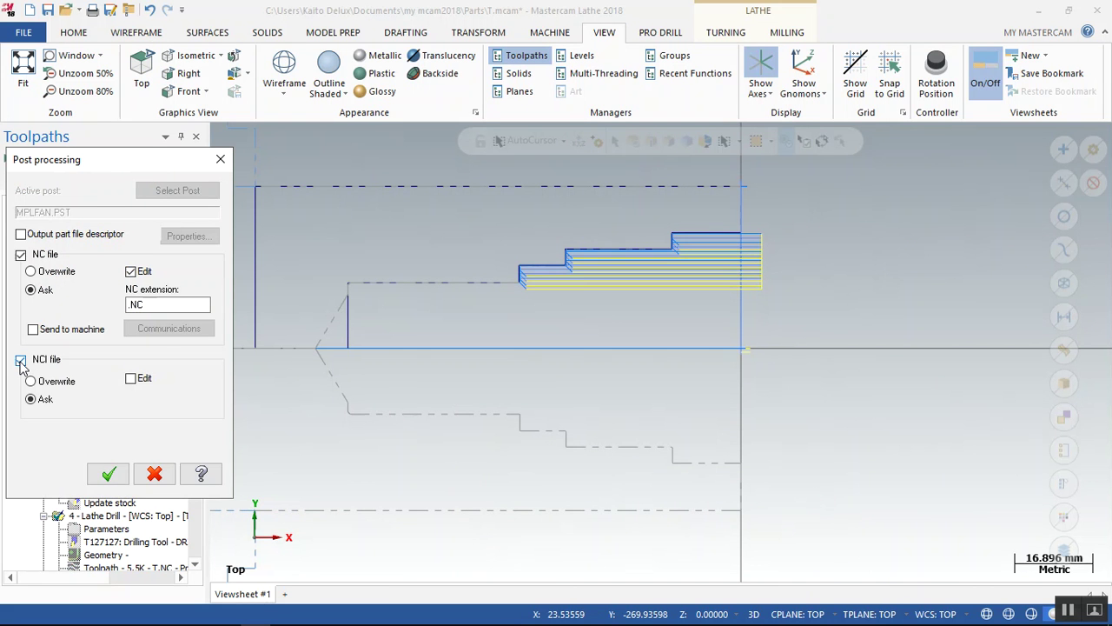
left_click(108, 473)
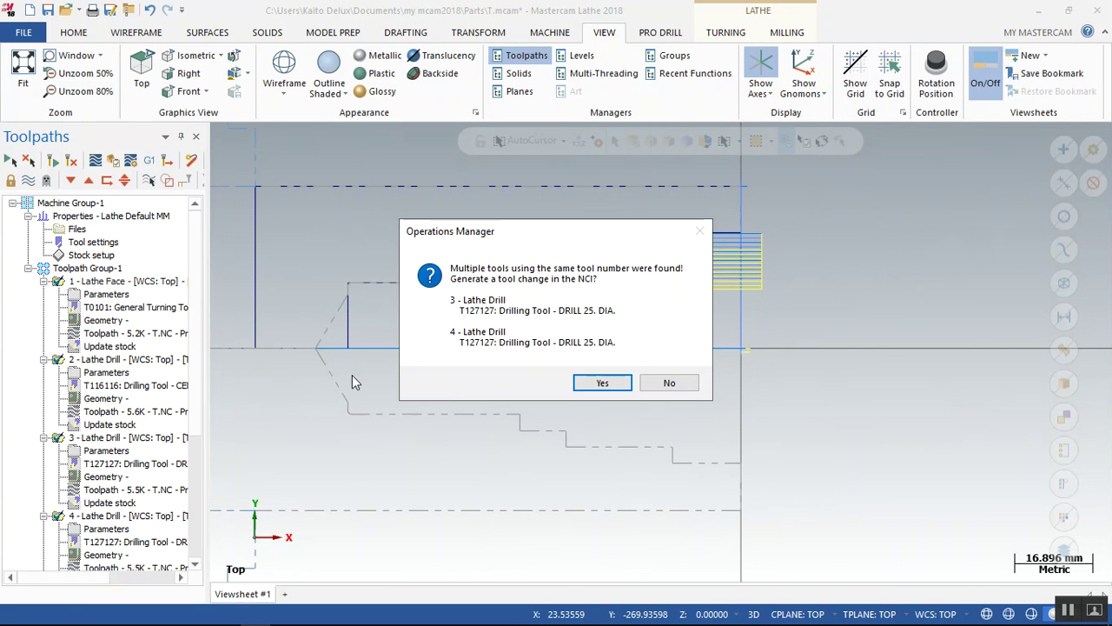
left_click(615, 382)
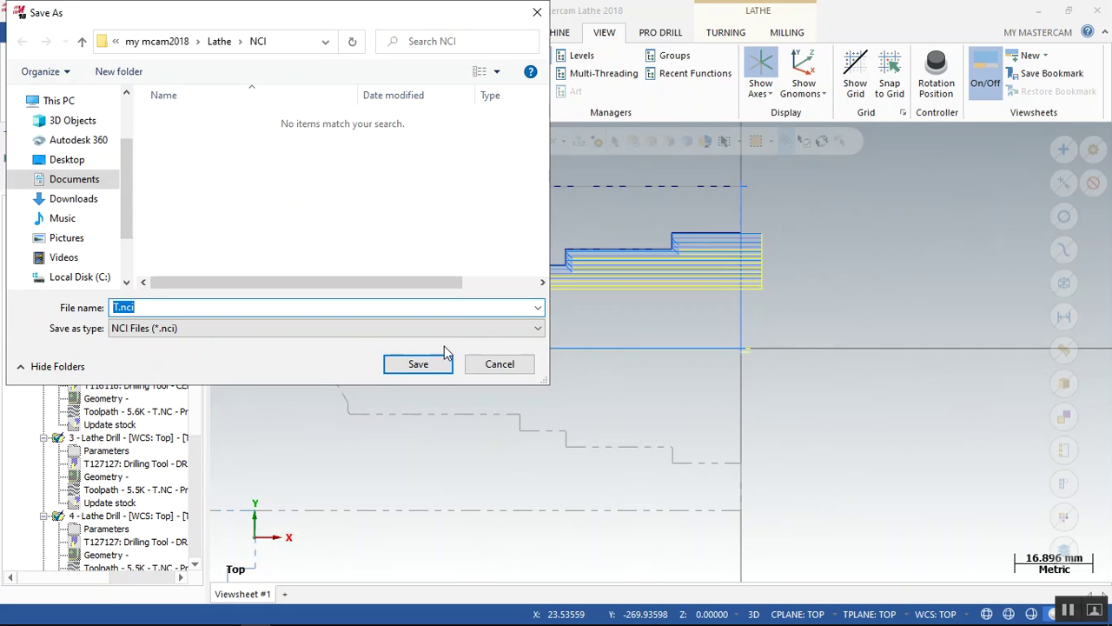
Save the NCI file under the name 1 and the NC file as 1.NC.
type("T")
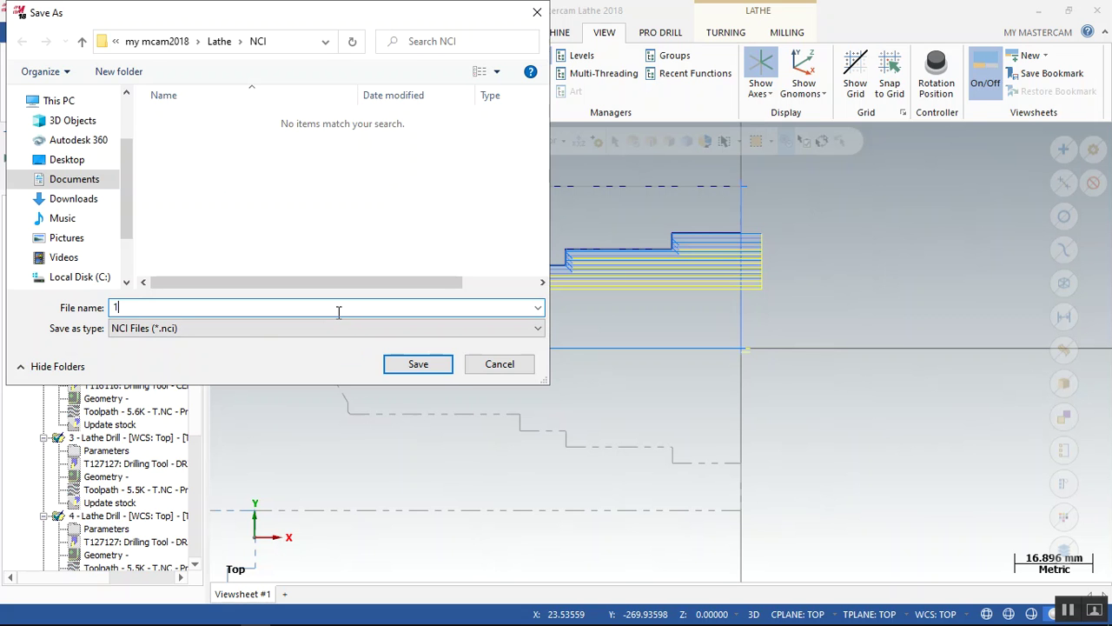
left_click(451, 367)
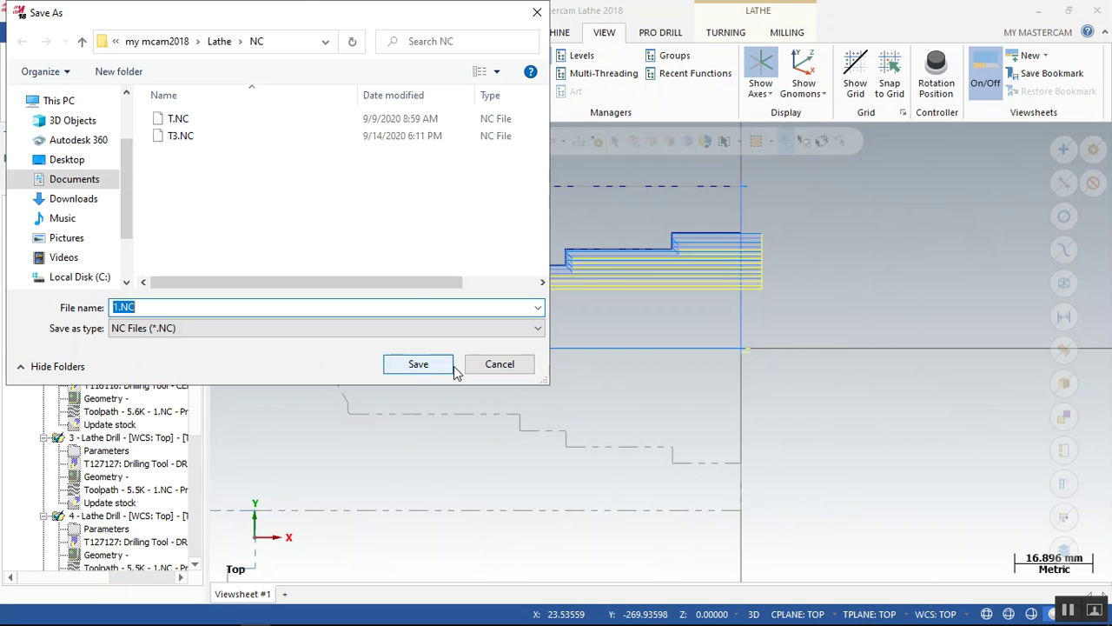
left_click(418, 364)
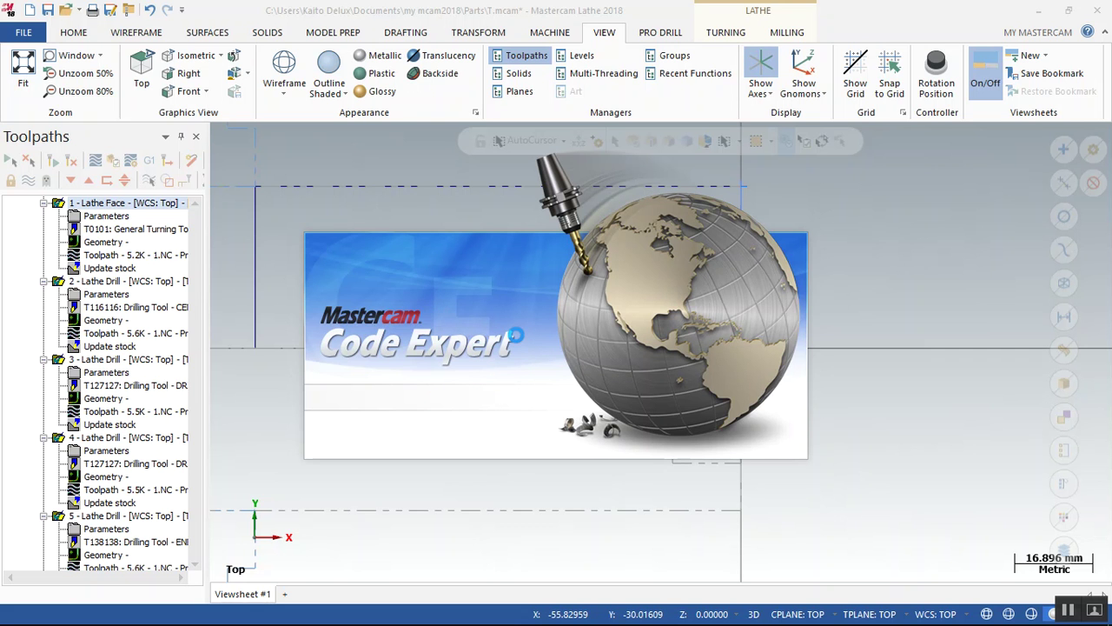
Minimize the Mastercam and Notepad windows and choose to wait for Code Expert to respond.
left_click(1040, 16)
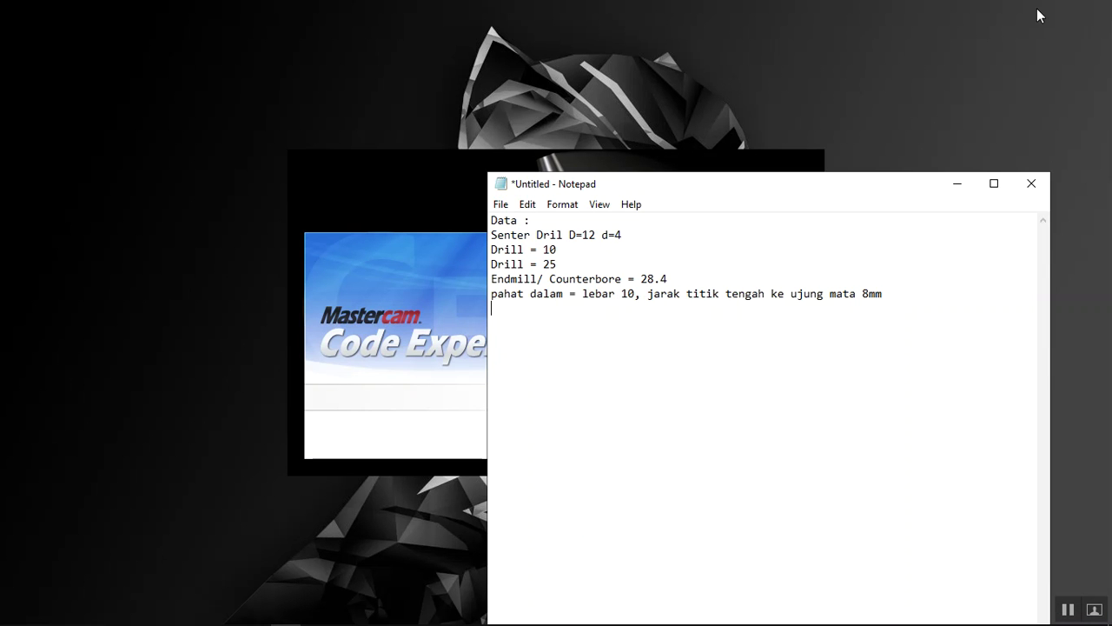
left_click(960, 185)
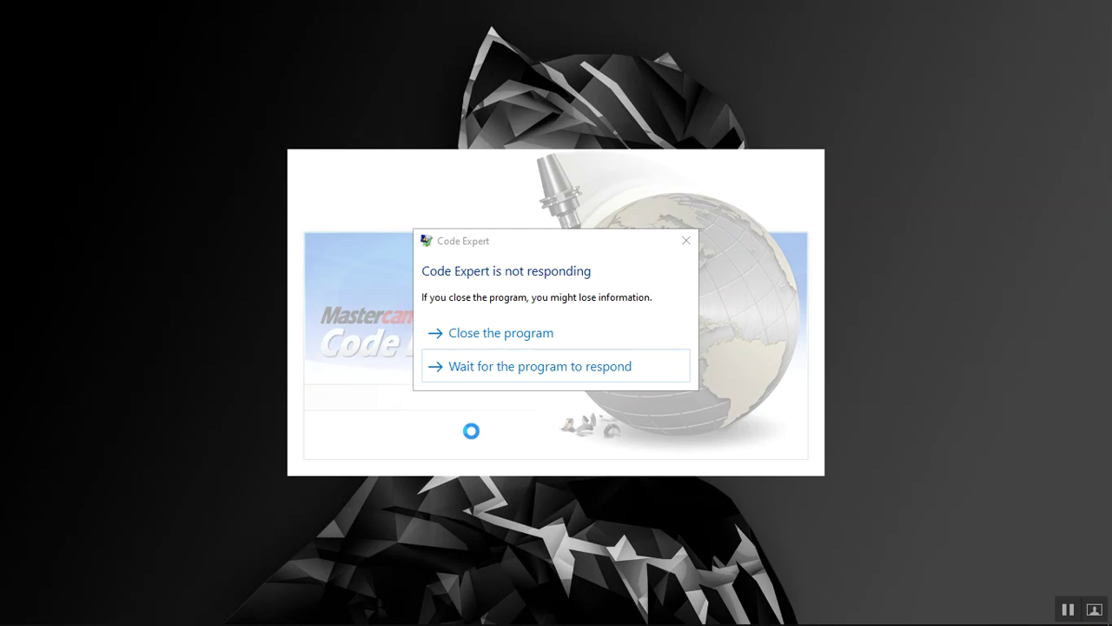
left_click(513, 367)
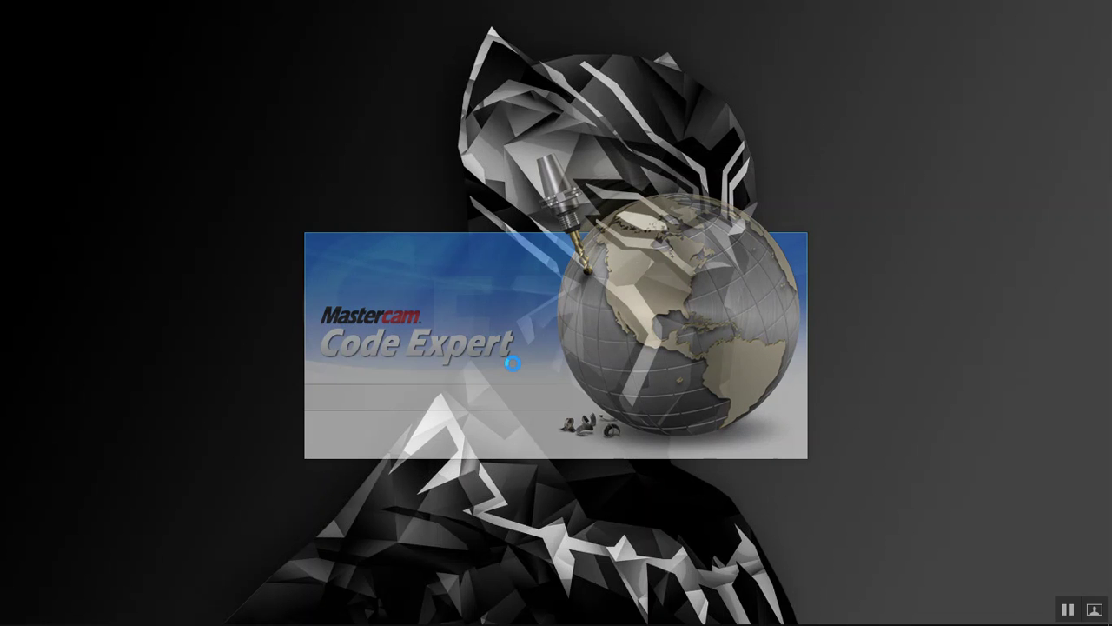